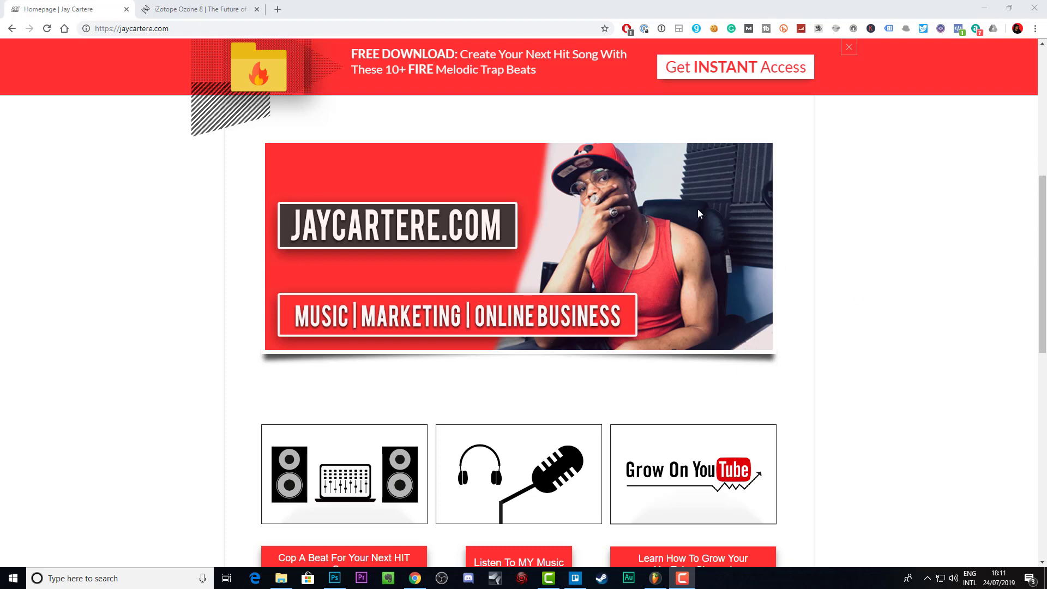
# Look through the overview of the iZotope Ozone 8 product page, including the Assistance with control section.
pyautogui.click(190, 10)
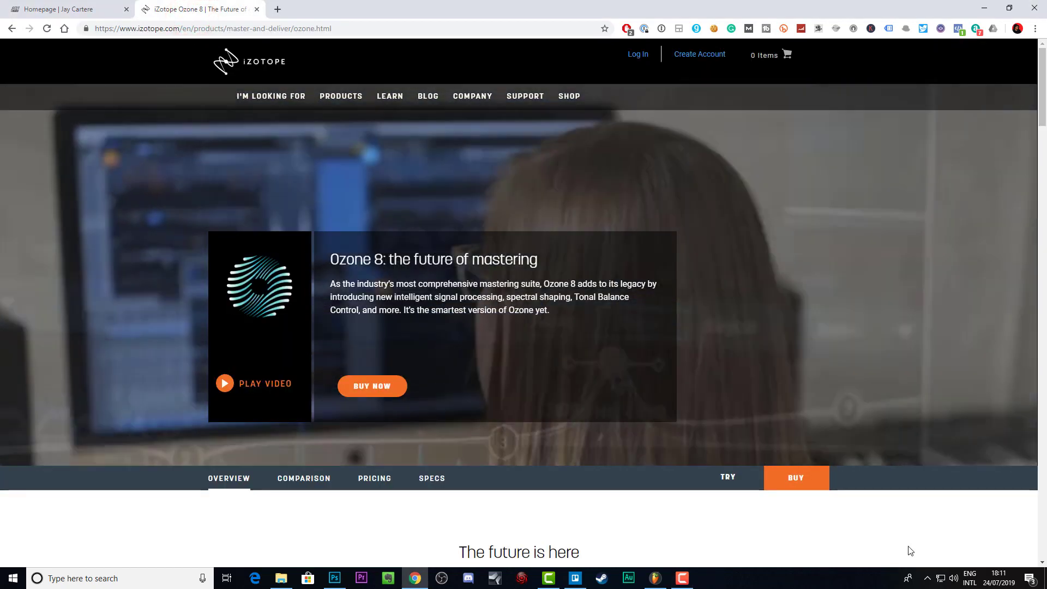
pyautogui.click(872, 540)
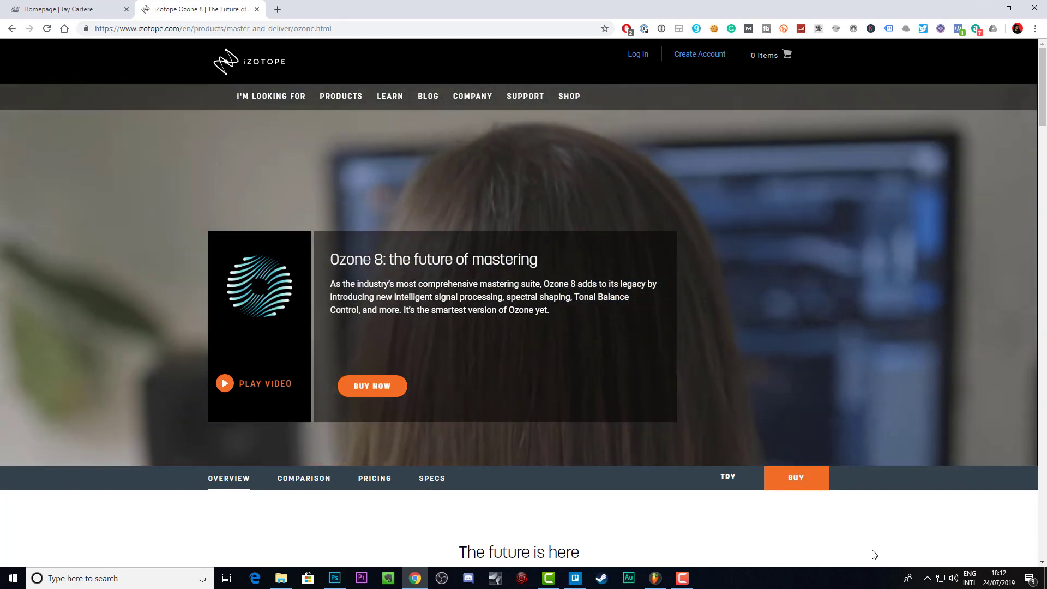
pyautogui.scroll(-1, 878, 537)
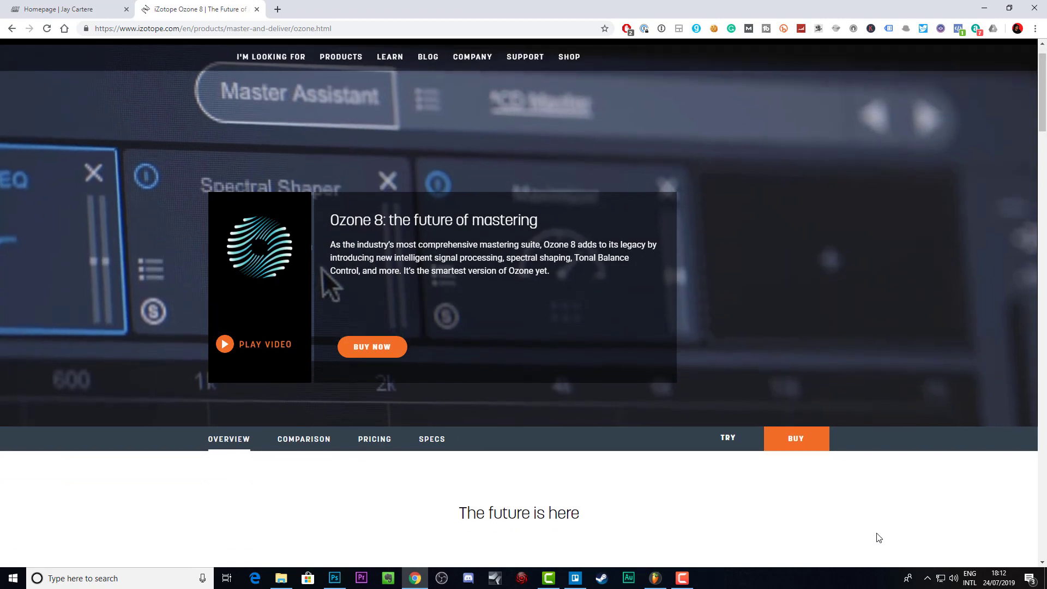
pyautogui.scroll(-2, 879, 537)
pyautogui.scroll(2, 878, 537)
pyautogui.scroll(-3, 878, 537)
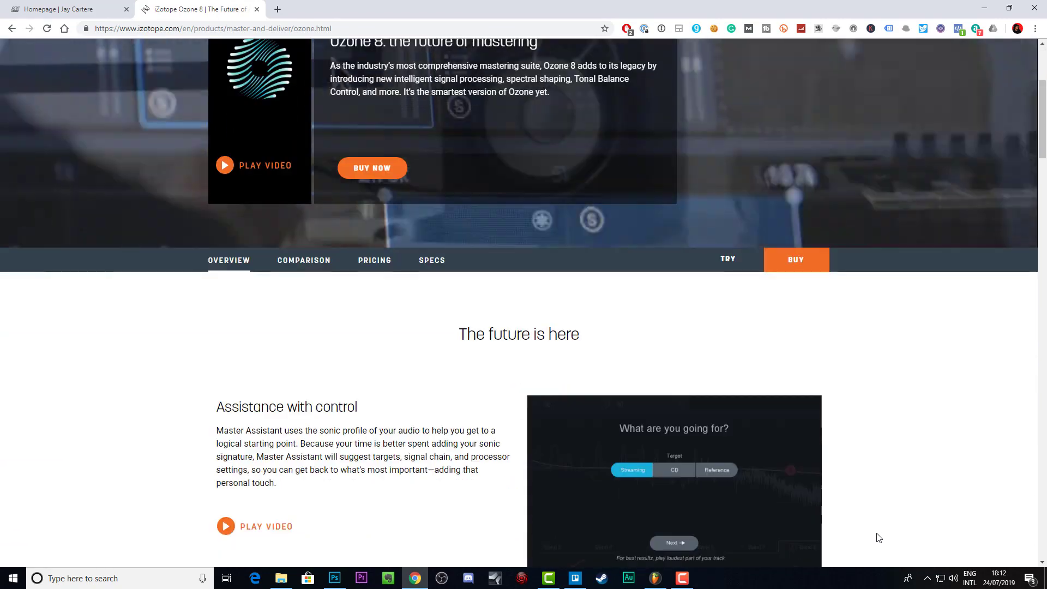
pyautogui.scroll(1, 878, 538)
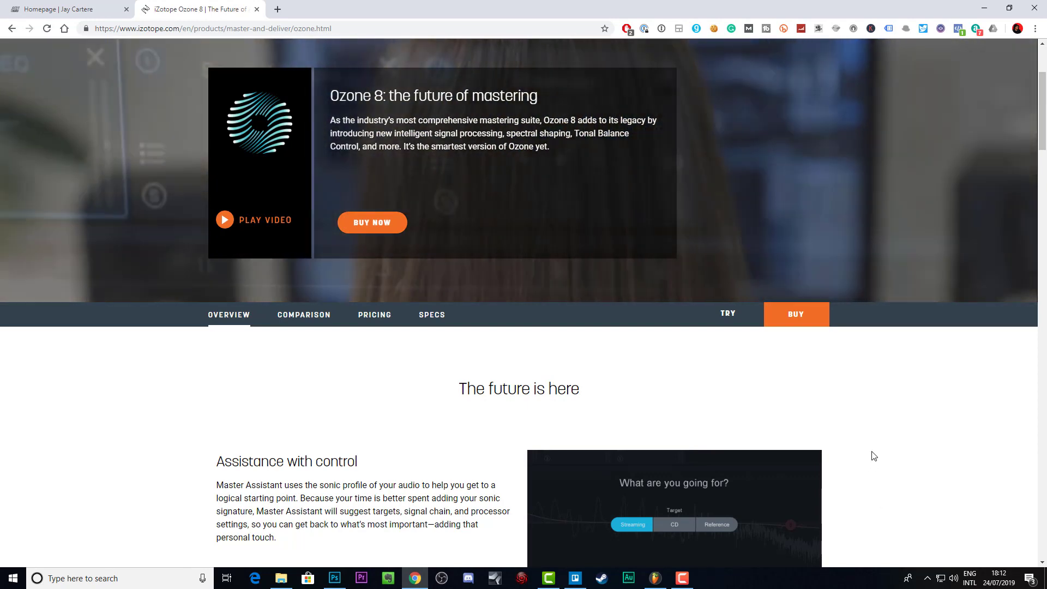
pyautogui.scroll(-2, 912, 401)
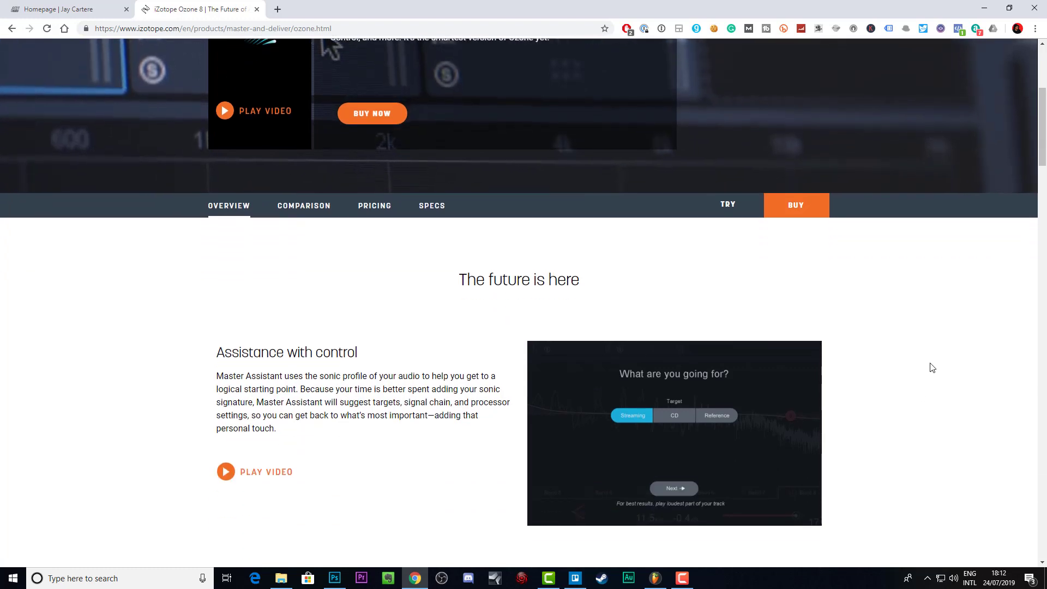
pyautogui.scroll(-1, 932, 368)
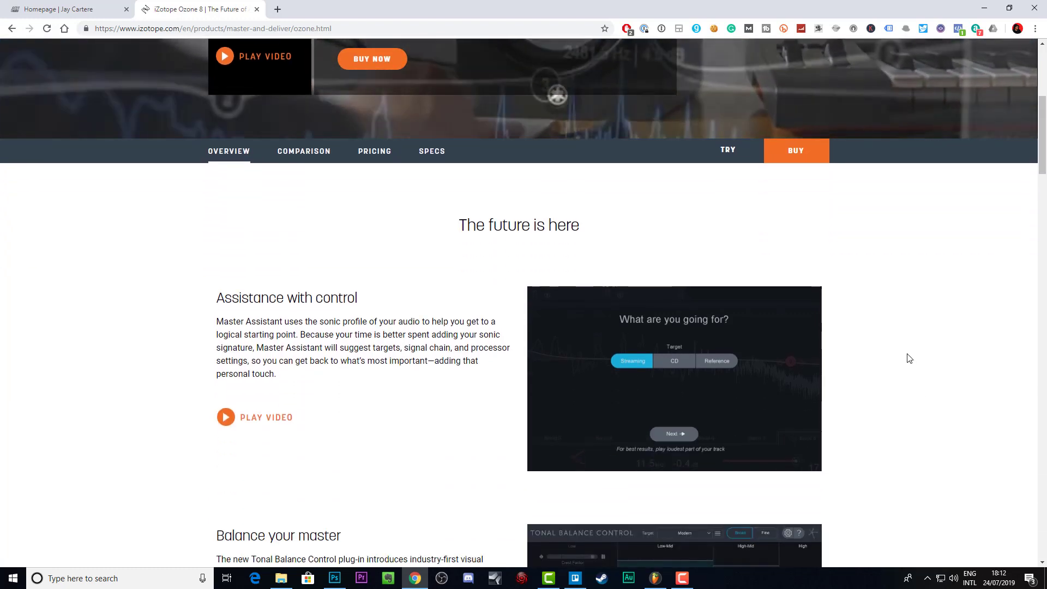
pyautogui.scroll(-1, 908, 356)
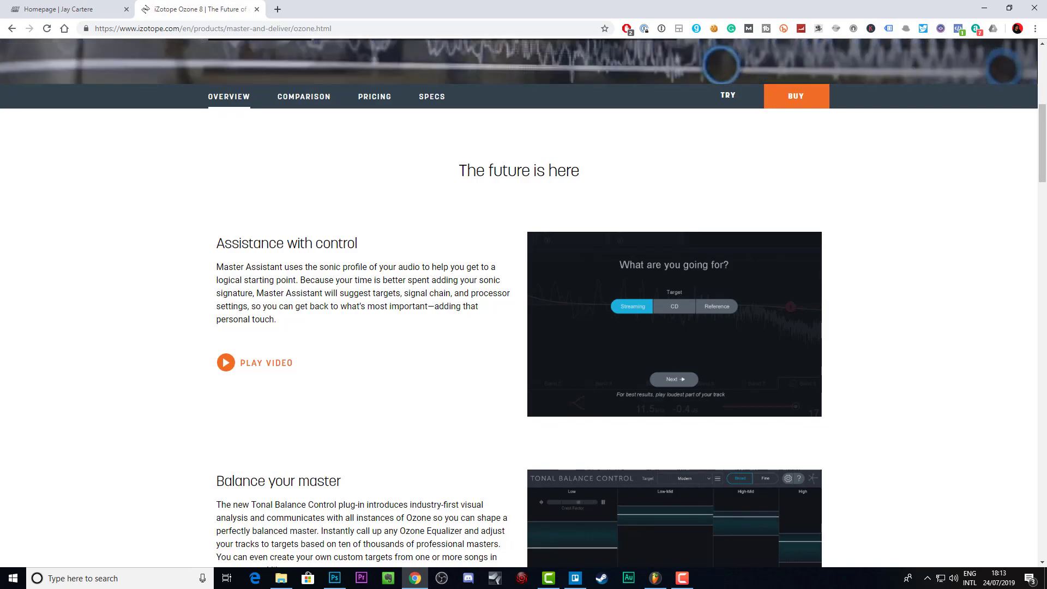
# Switch to FL Studio, bring the whole mixer into view and open the Ozone 8 plugin on the master track.
pyautogui.hotkey('alt', 'Tab')
pyautogui.moveTo(1020, 119); pyautogui.dragTo(875, 100)
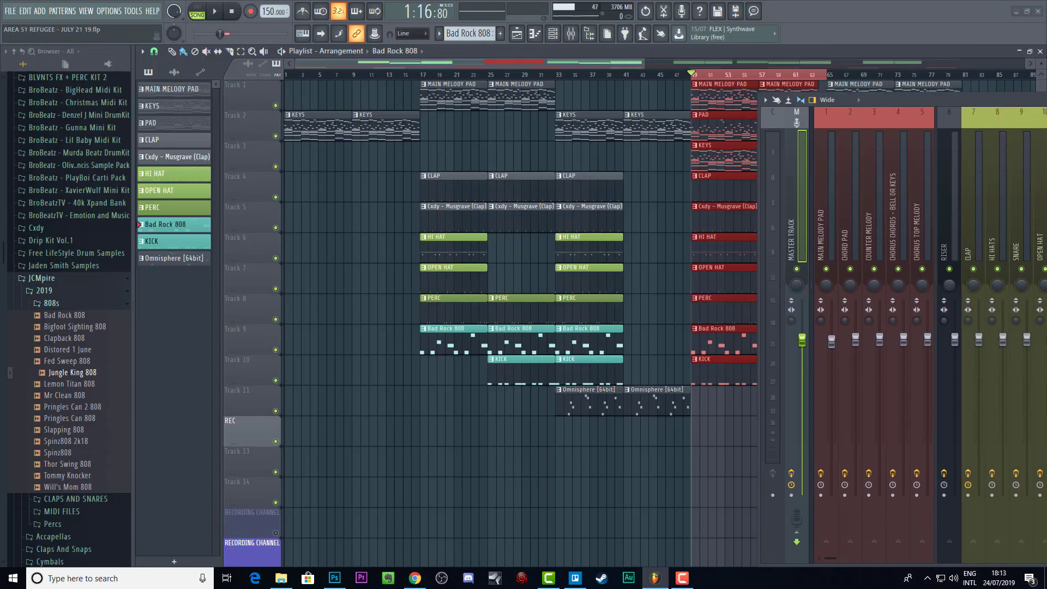
pyautogui.moveTo(1030, 100); pyautogui.dragTo(615, 128)
pyautogui.moveTo(1046, 128); pyautogui.dragTo(775, 66)
pyautogui.click(930, 219)
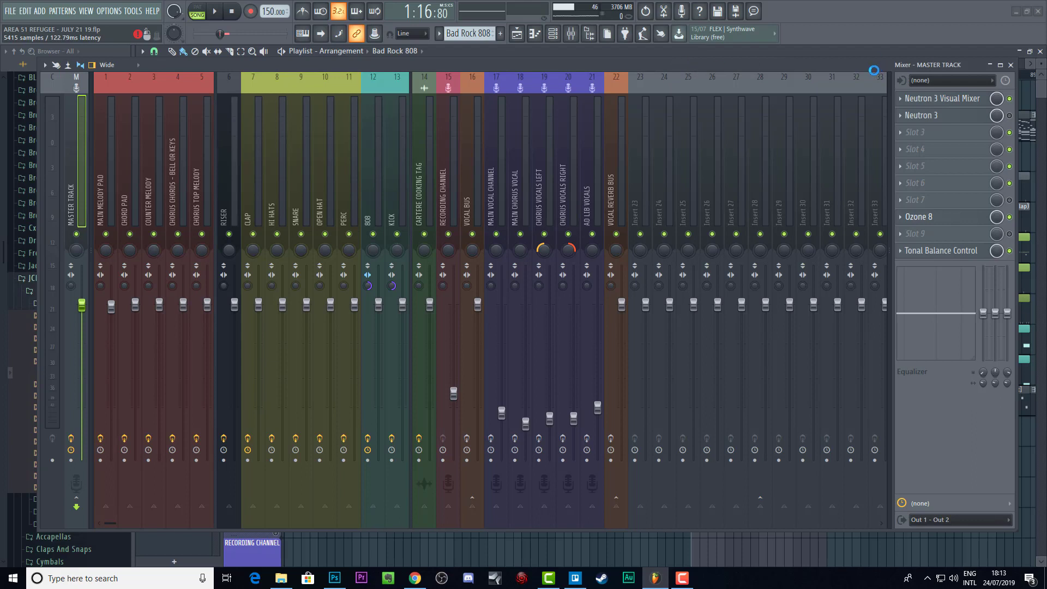
# Arrange the Ozone 8 and mixer windows so that the full Maximizer interface is uncovered.
pyautogui.click(801, 64)
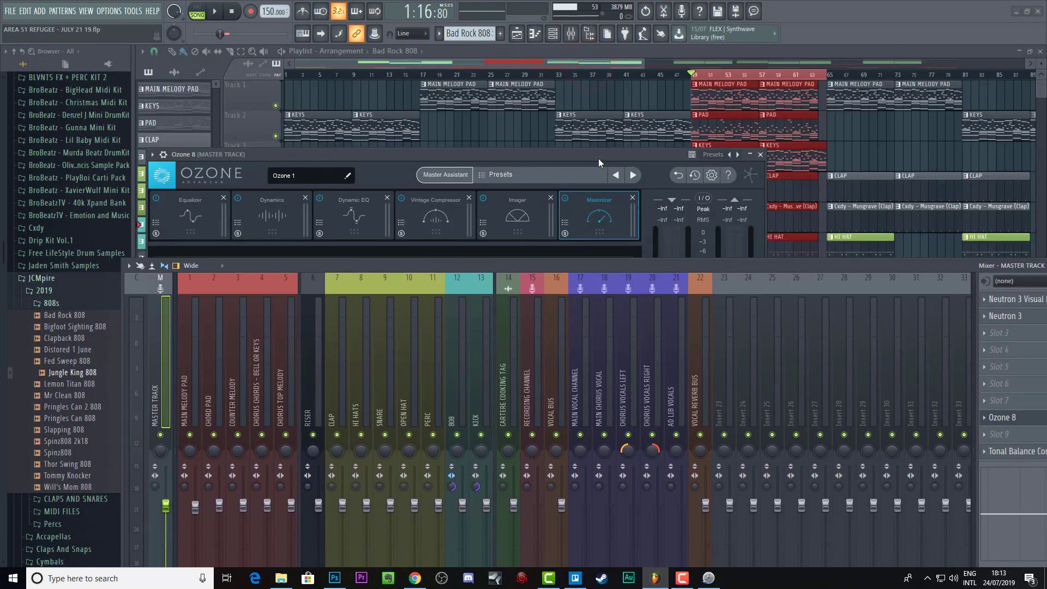
pyautogui.click(600, 156)
pyautogui.moveTo(599, 128); pyautogui.dragTo(607, 43)
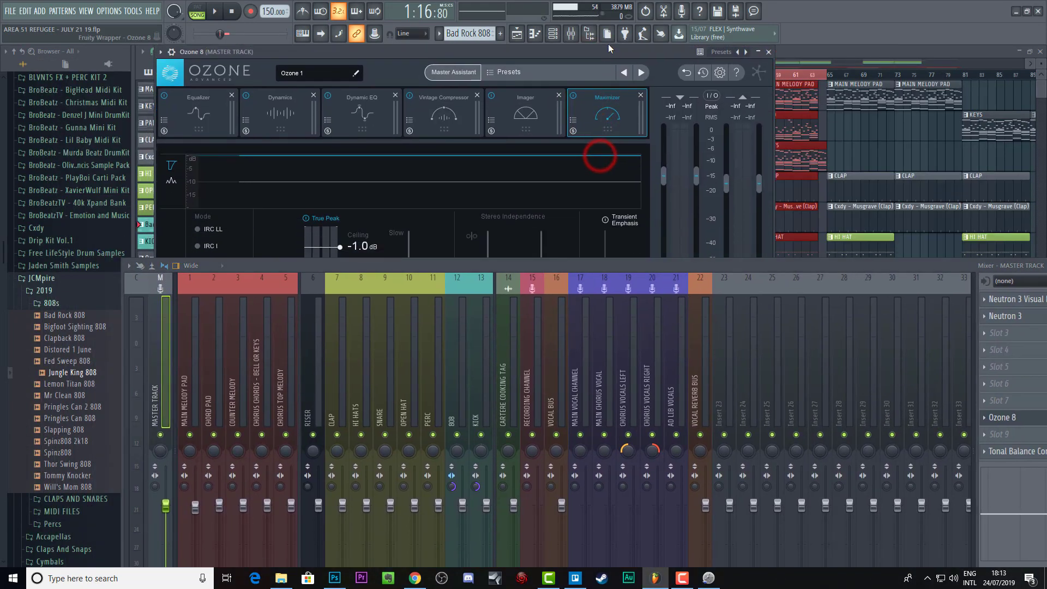
pyautogui.moveTo(567, 316); pyautogui.dragTo(581, 363)
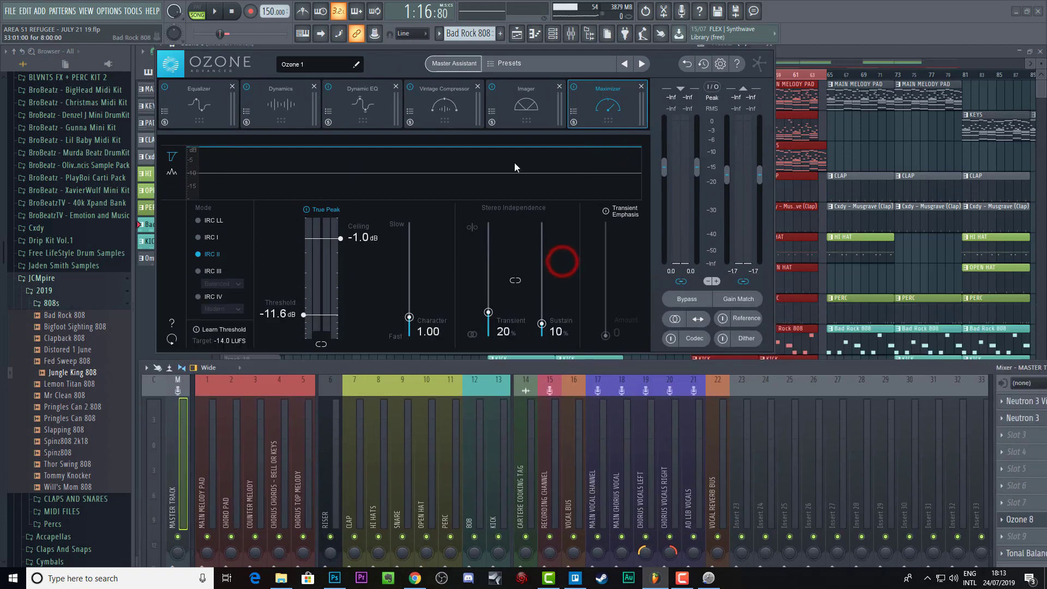
# Examine the Streaming, CD and Reference targets in Ozone's Master Assistant, leaving it without running an analysis.
pyautogui.click(453, 62)
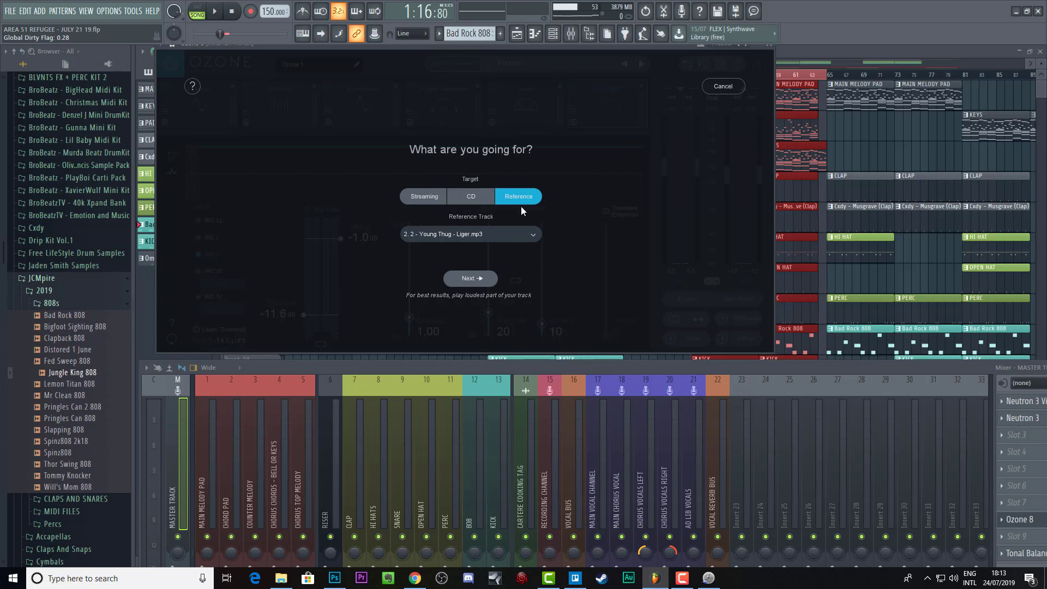
pyautogui.click(722, 86)
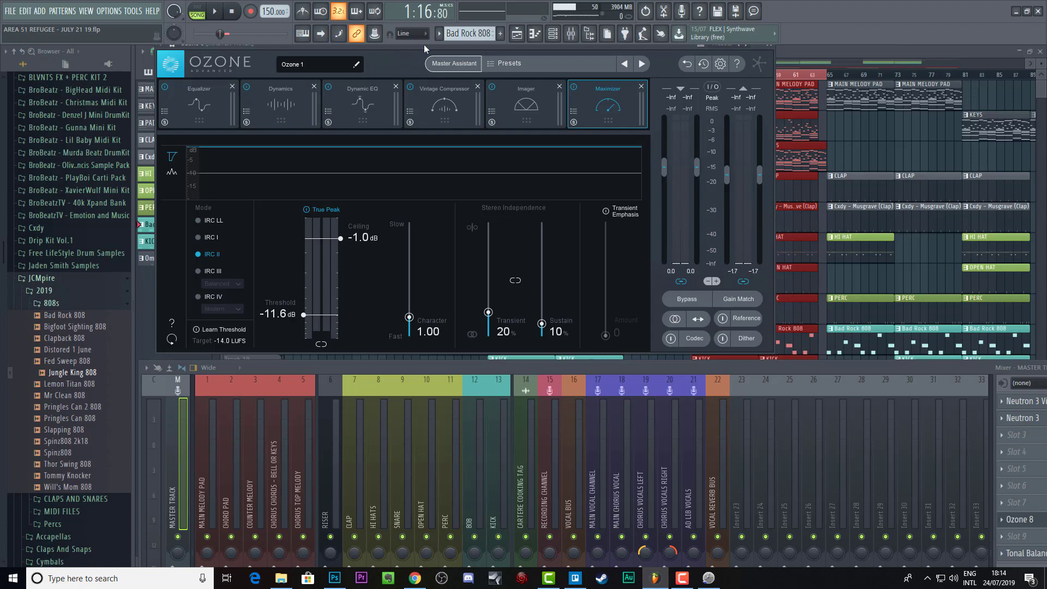
pyautogui.click(456, 64)
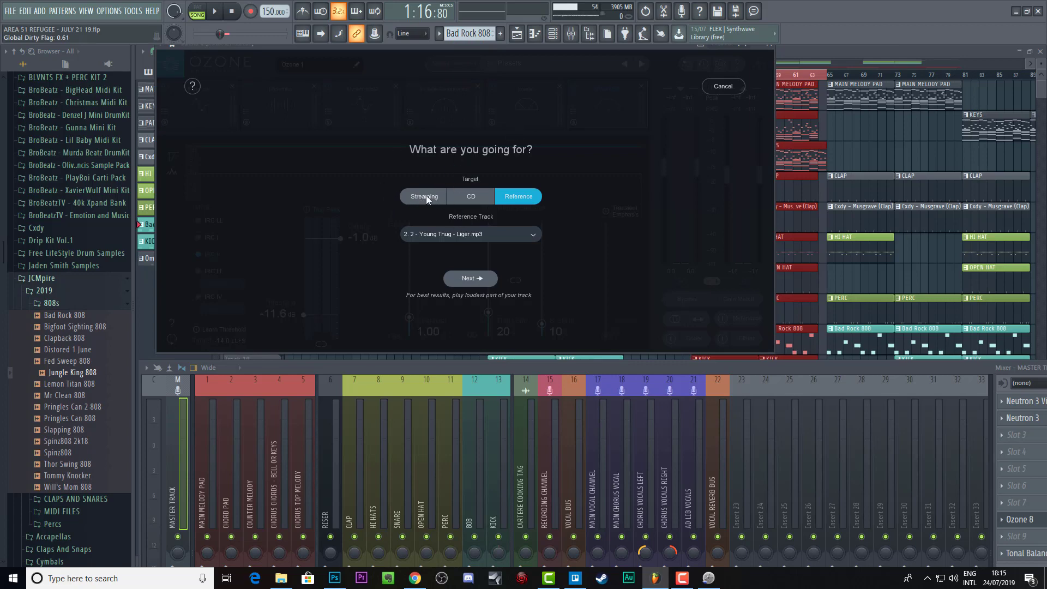
pyautogui.click(730, 88)
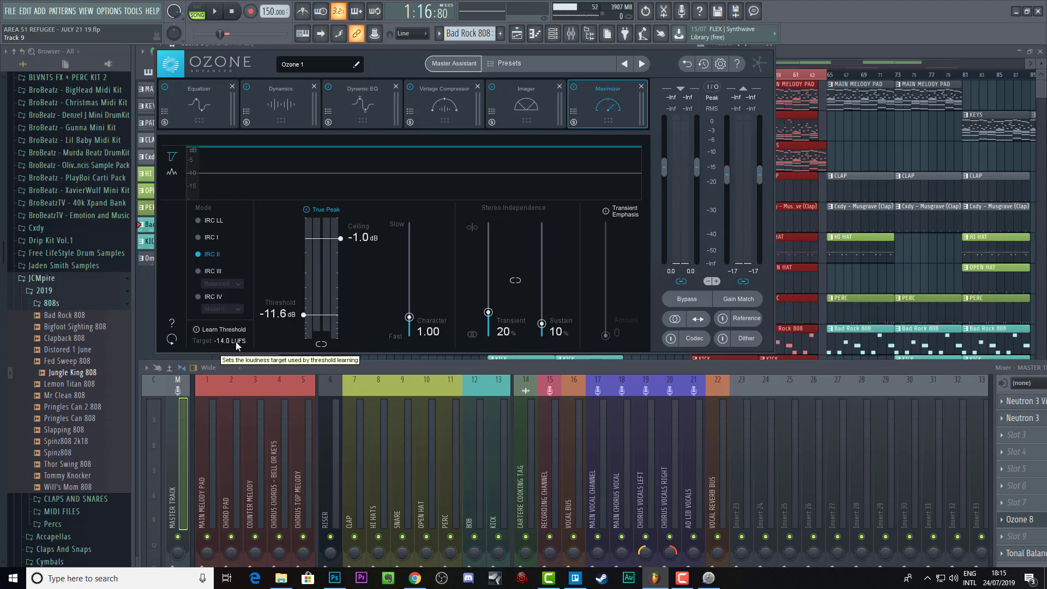
# Save the project, play the selected song section briefly and rearrange the windows to uncover all Maximizer controls.
pyautogui.hotkey('ctrl', 's')
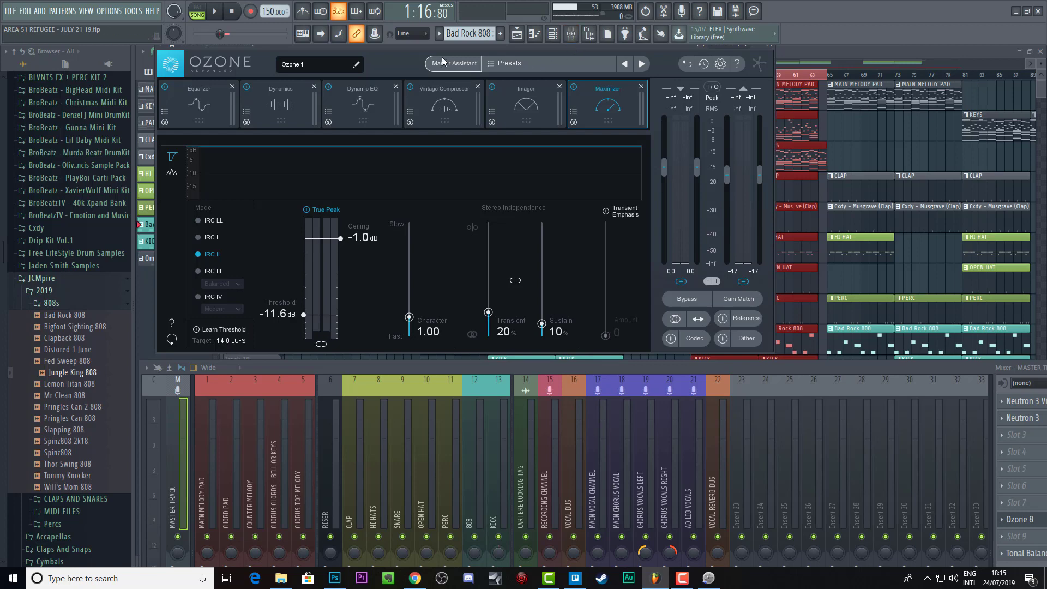
pyautogui.moveTo(439, 49)
pyautogui.mouseDown()
pyautogui.moveTo(453, 88)
pyautogui.moveTo(561, 100)
pyautogui.mouseUp()
pyautogui.press('space')
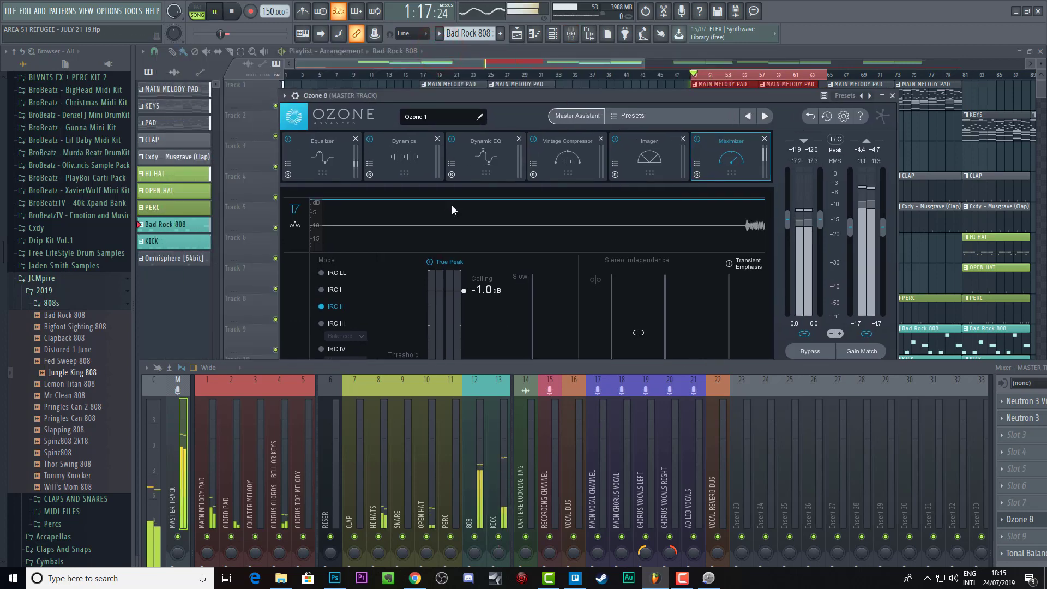
pyautogui.moveTo(475, 361)
pyautogui.mouseDown()
pyautogui.moveTo(418, 151)
pyautogui.moveTo(462, 287)
pyautogui.mouseUp()
pyautogui.click(521, 97)
pyautogui.press('space')
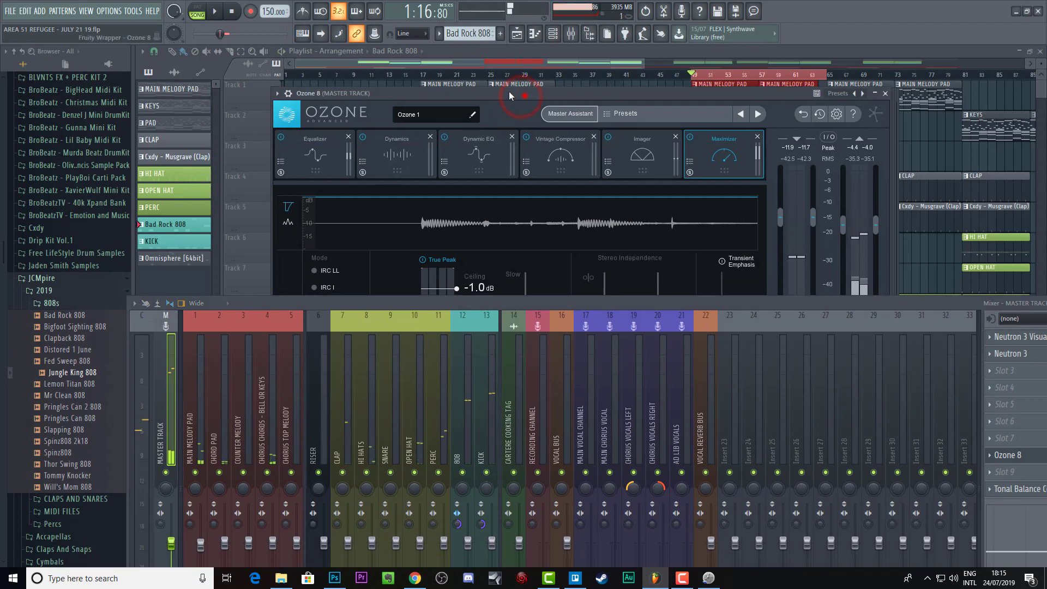
pyautogui.moveTo(521, 96); pyautogui.dragTo(386, 44)
pyautogui.moveTo(445, 303); pyautogui.dragTo(458, 377)
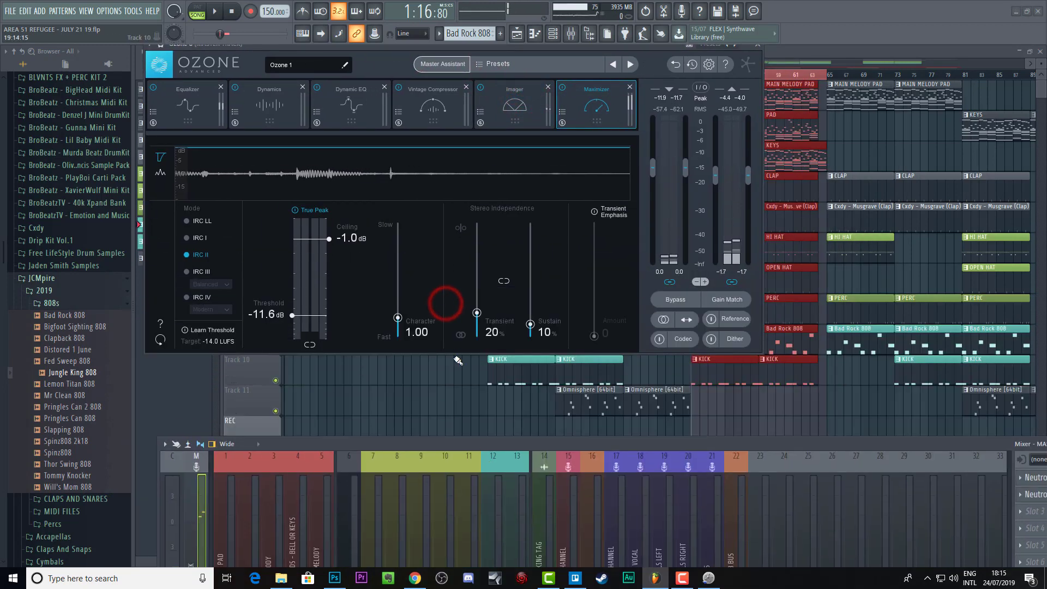
# Let the Maximizer learn its threshold for the -14.0 LUFS target while playing the selected section.
pyautogui.click(208, 329)
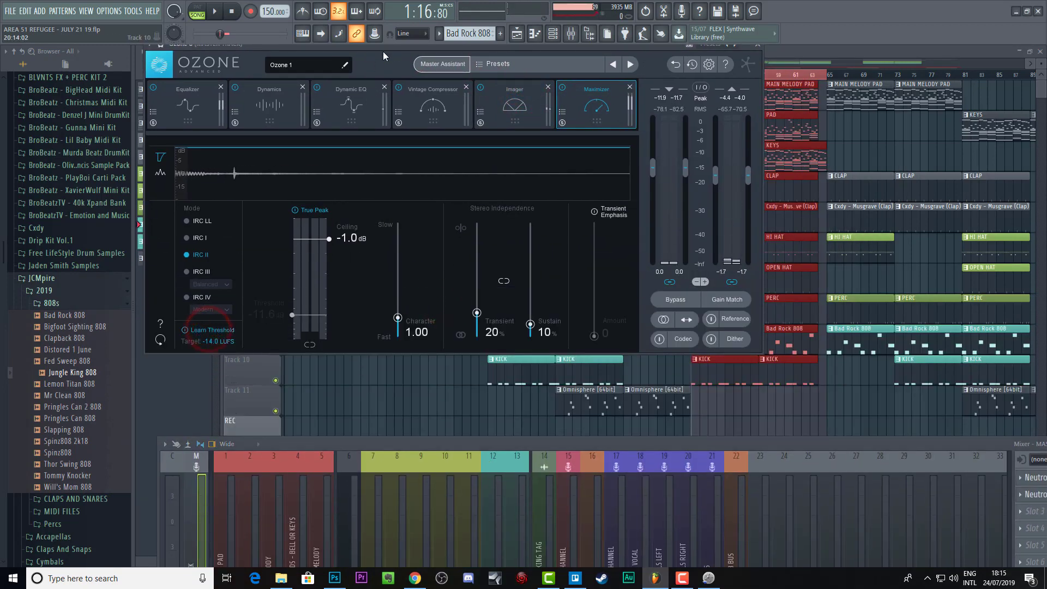
pyautogui.moveTo(385, 47); pyautogui.dragTo(385, 77)
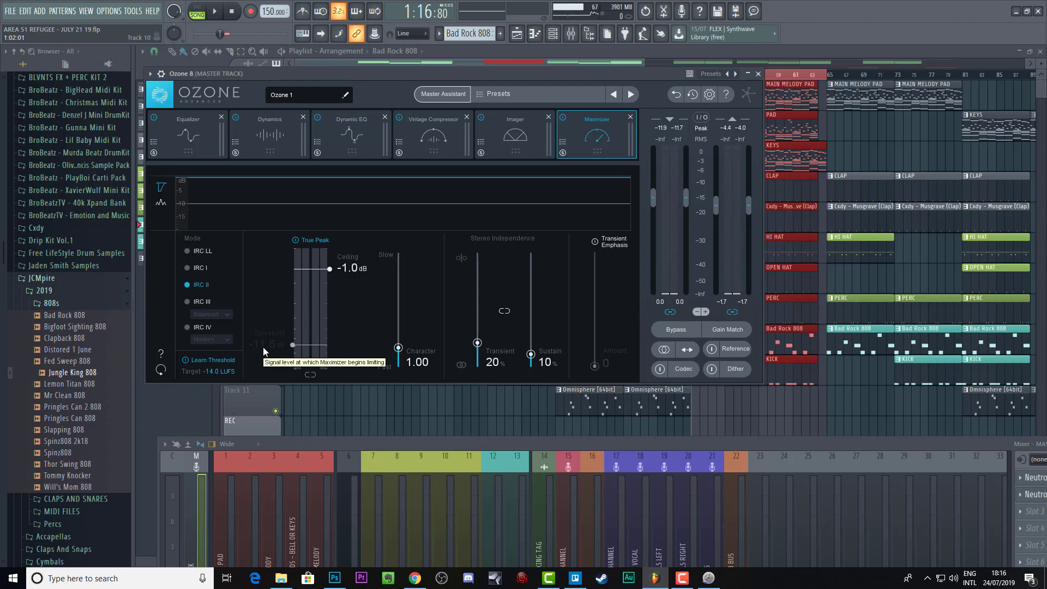
pyautogui.press('space')
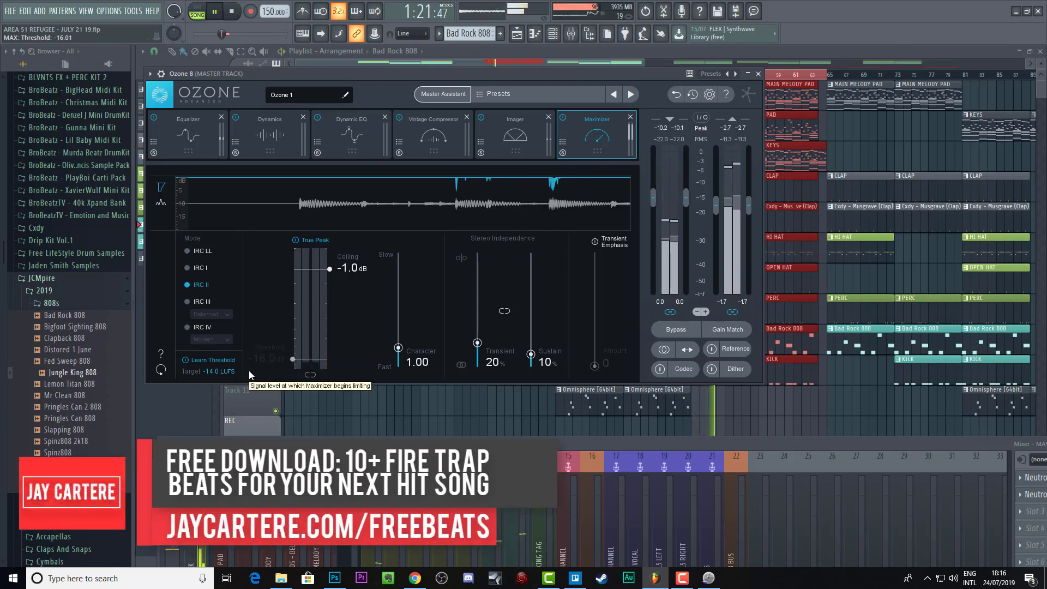
pyautogui.press('space')
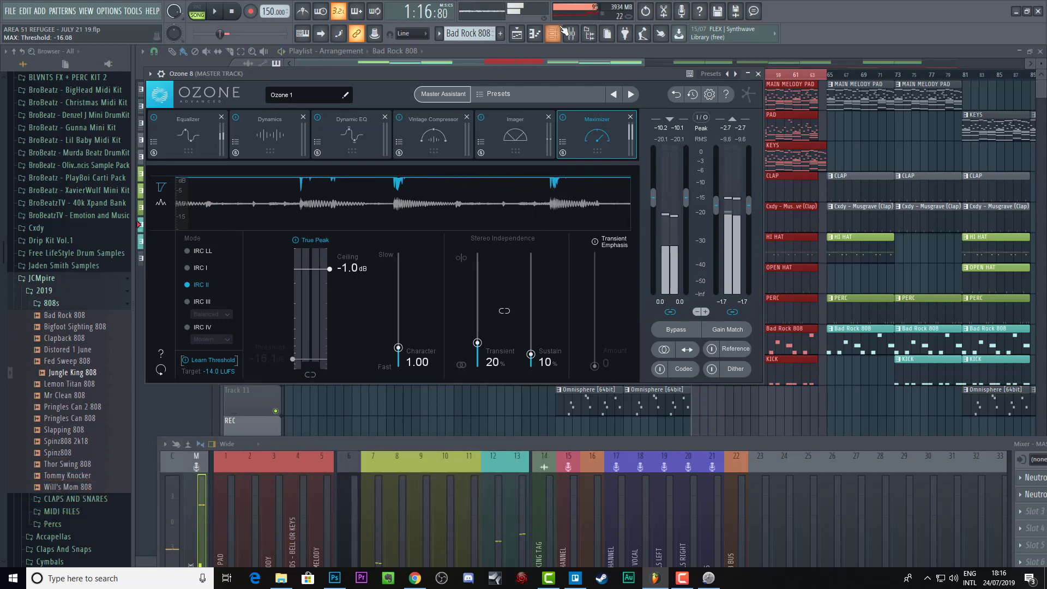
# Turn off Learn Threshold and set the Maximizer threshold to -11.6 dB.
pyautogui.moveTo(292, 358); pyautogui.dragTo(293, 349)
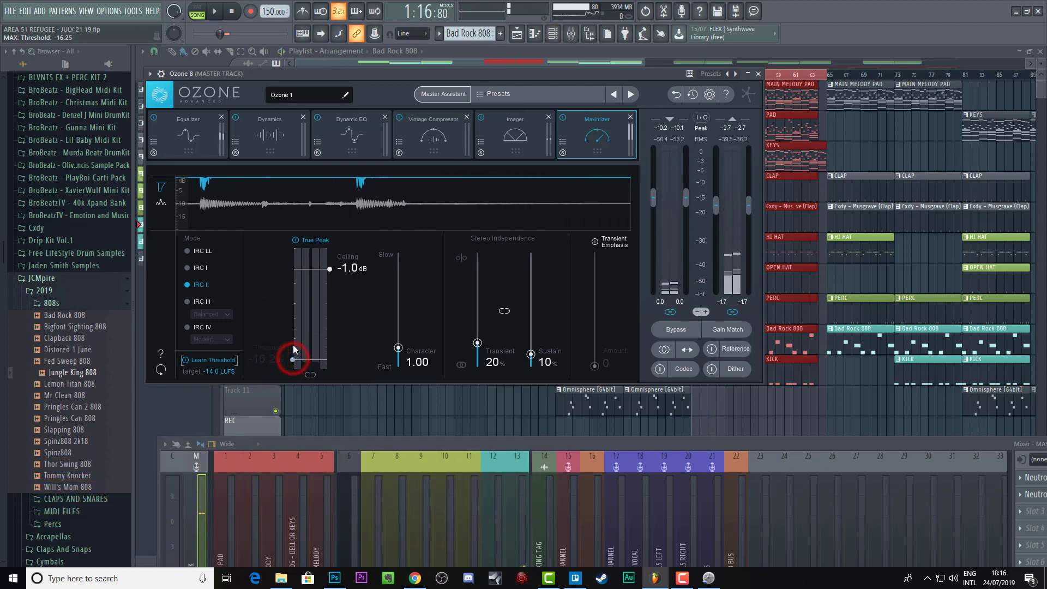
pyautogui.click(211, 361)
pyautogui.moveTo(292, 360); pyautogui.dragTo(295, 346)
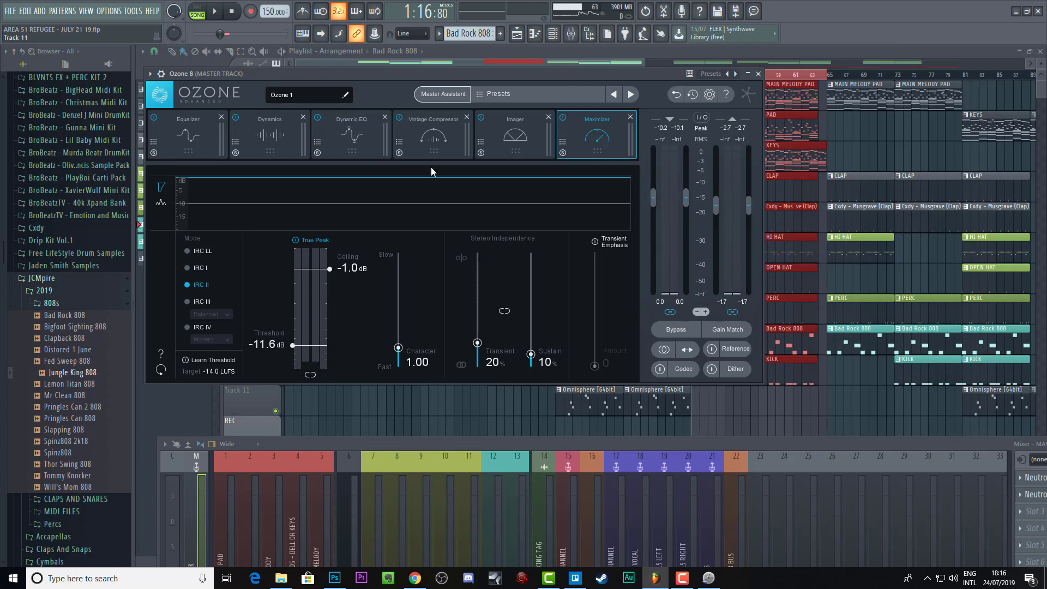
# Reposition the Ozone 8 window and take a brief look at its preset manager.
pyautogui.moveTo(409, 75); pyautogui.dragTo(517, 108)
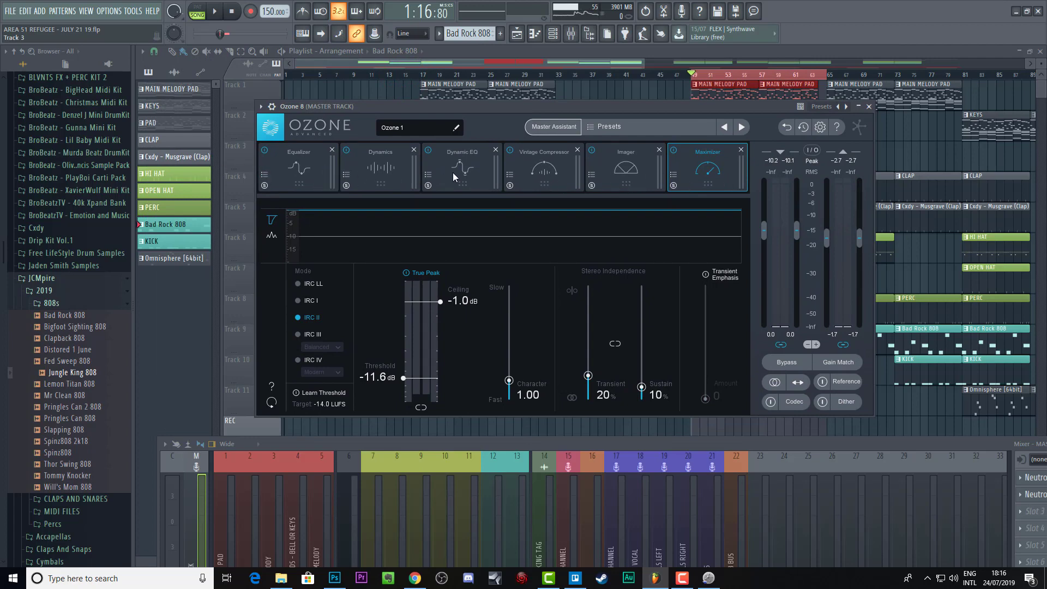
pyautogui.click(595, 126)
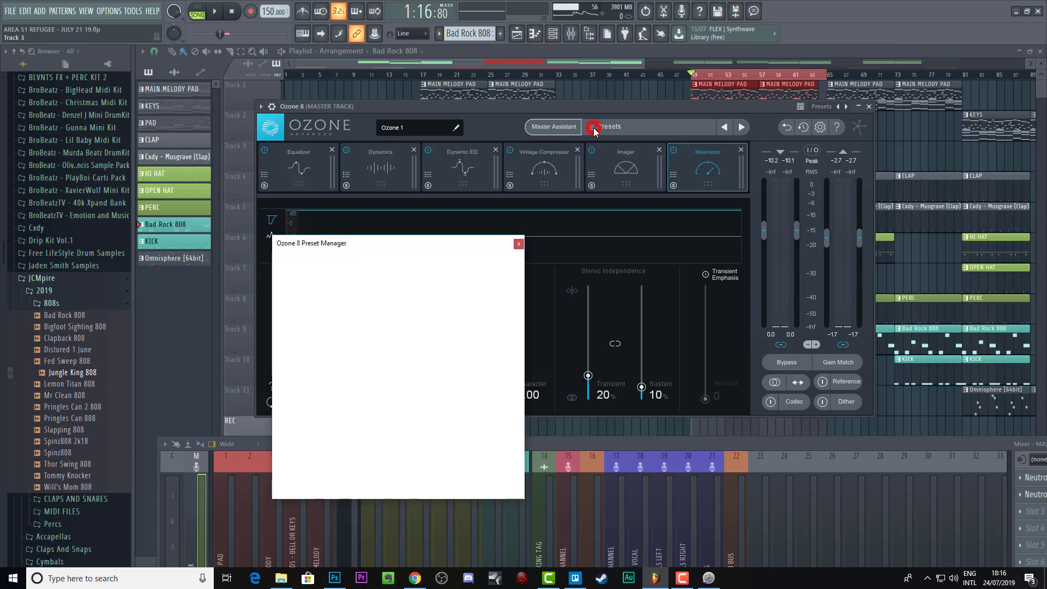
pyautogui.click(517, 245)
# Examine the settings of the Equalizer, both Dynamics bands, the Dynamic EQ and the Vintage Compressor in Ozone.
pyautogui.click(287, 190)
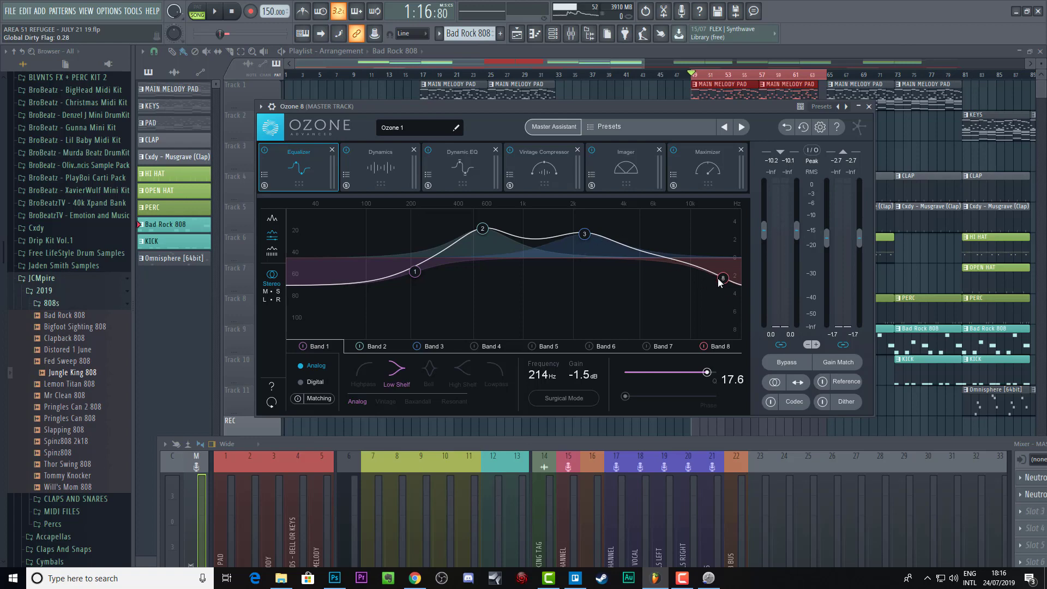
pyautogui.click(400, 188)
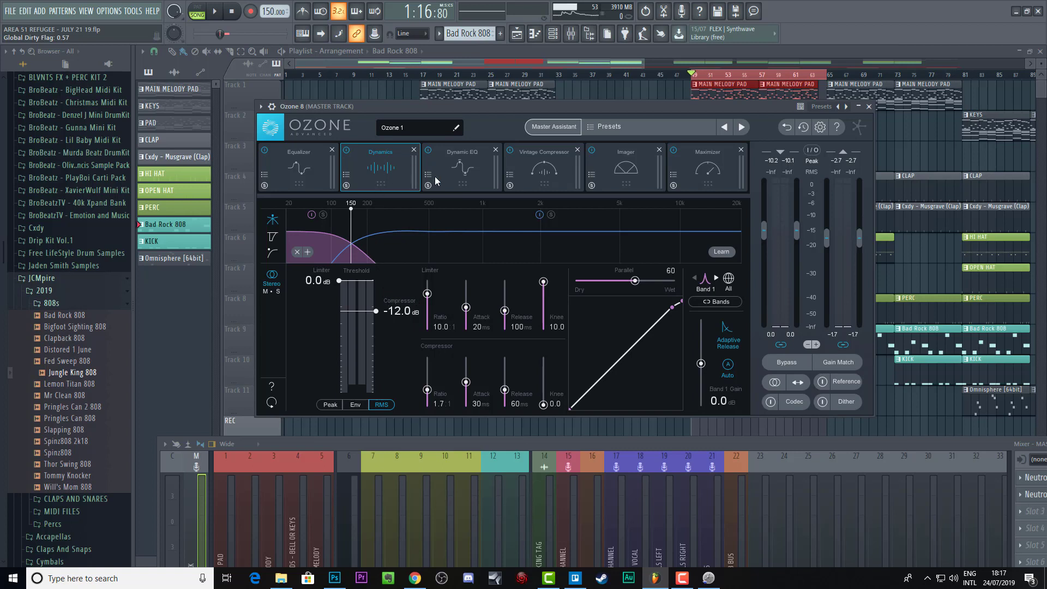
pyautogui.click(421, 230)
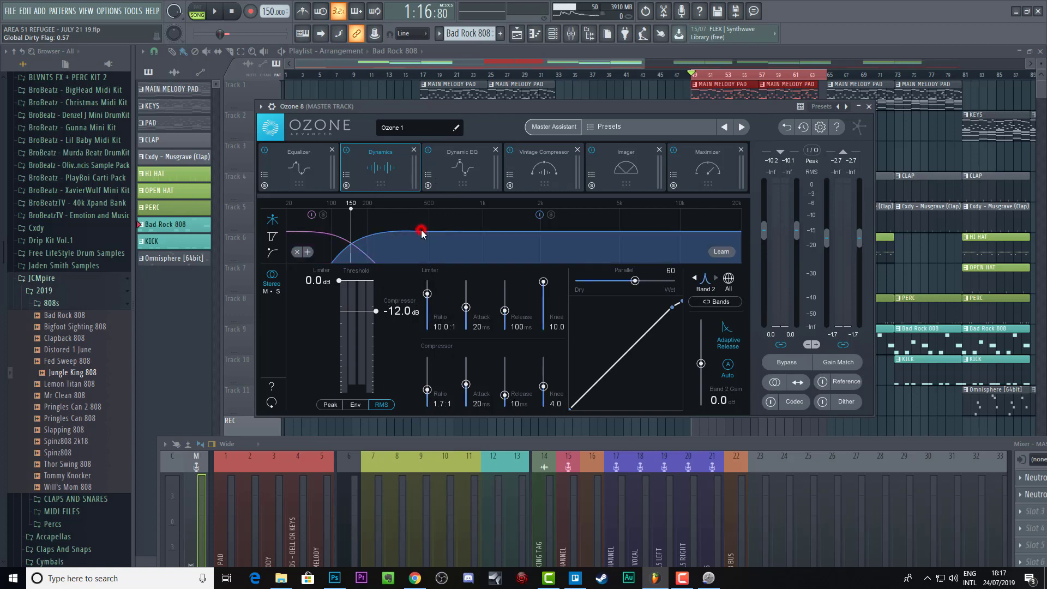
pyautogui.click(331, 241)
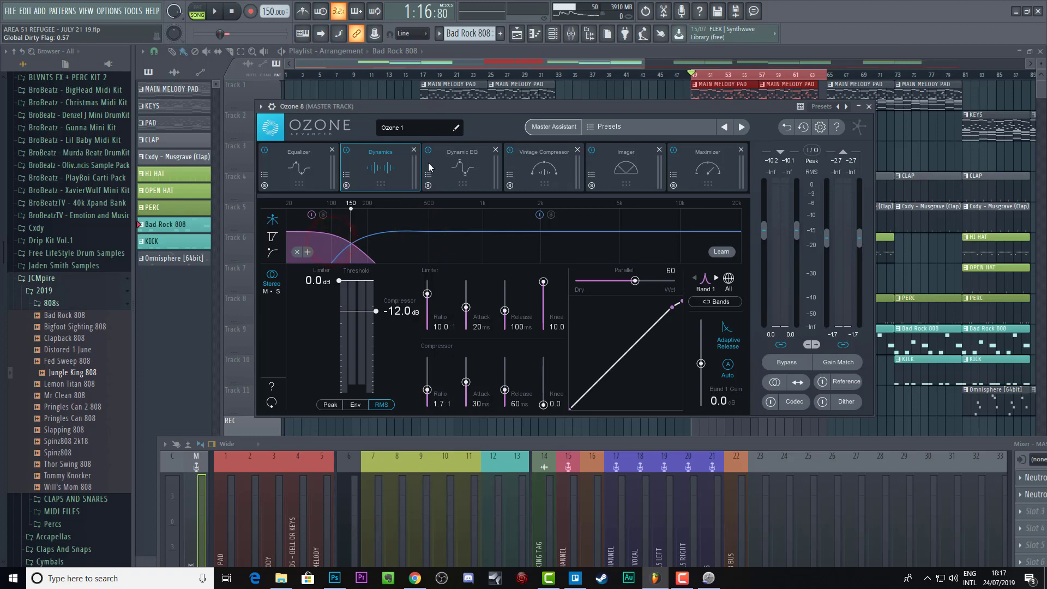
pyautogui.click(441, 182)
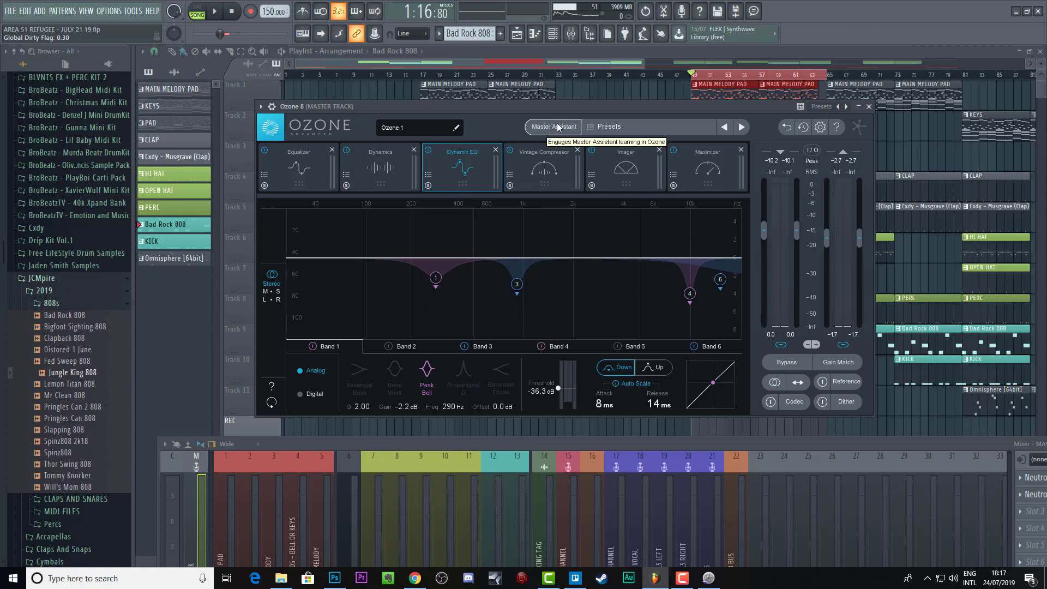
pyautogui.click(515, 162)
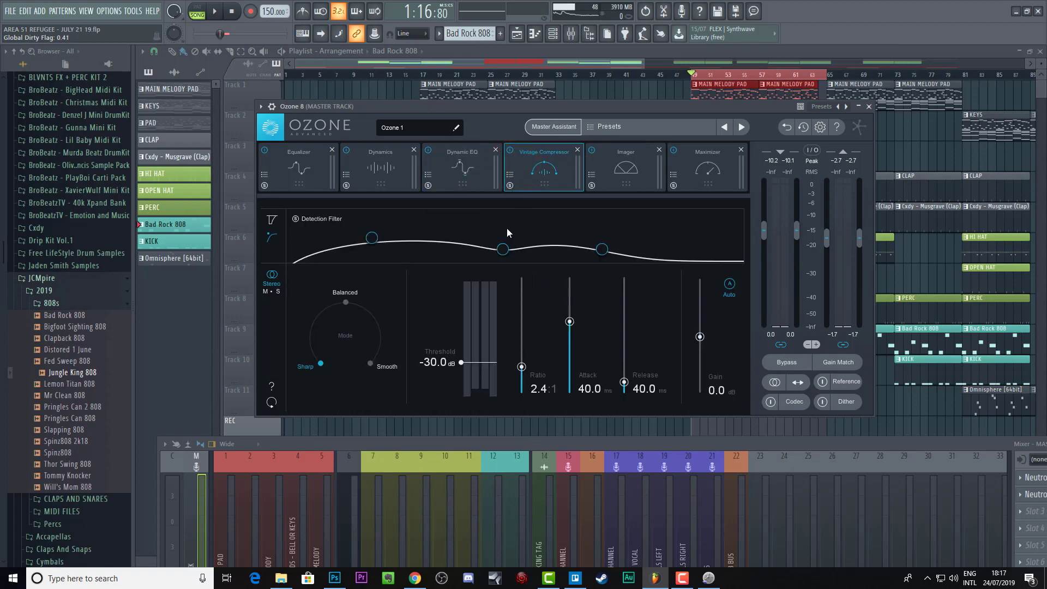
# Examine the Imager and Maximizer settings, and revisit the Vintage Compressor and Dynamic EQ modules in Ozone.
pyautogui.click(604, 156)
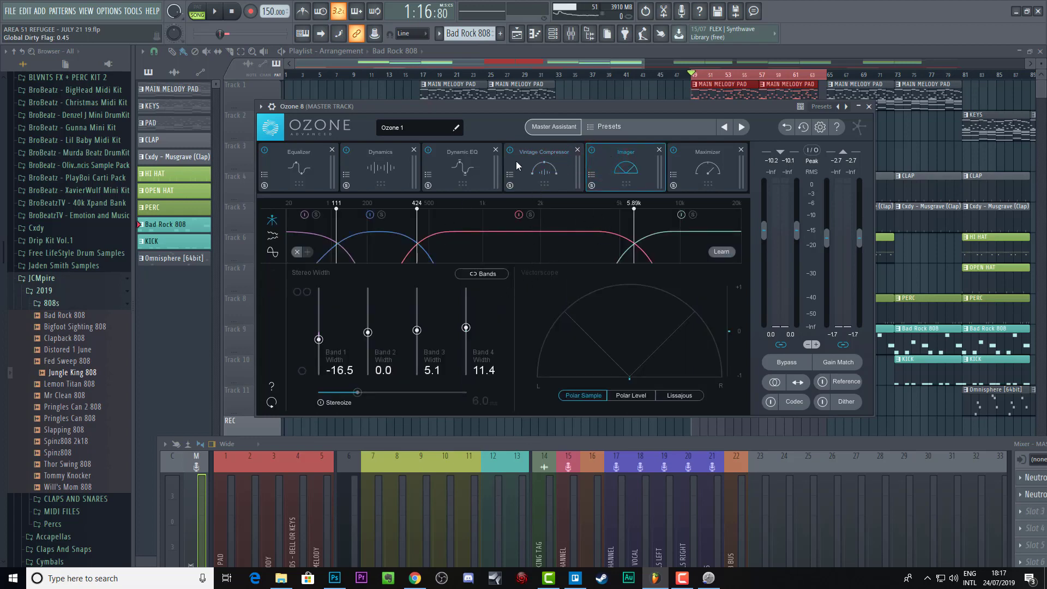
pyautogui.click(685, 163)
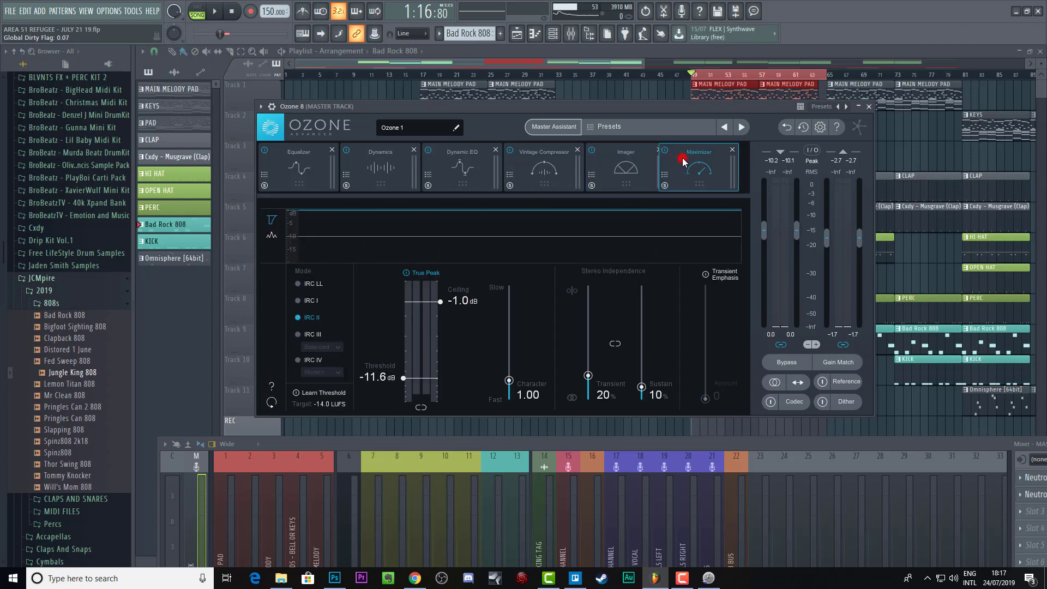
pyautogui.click(515, 162)
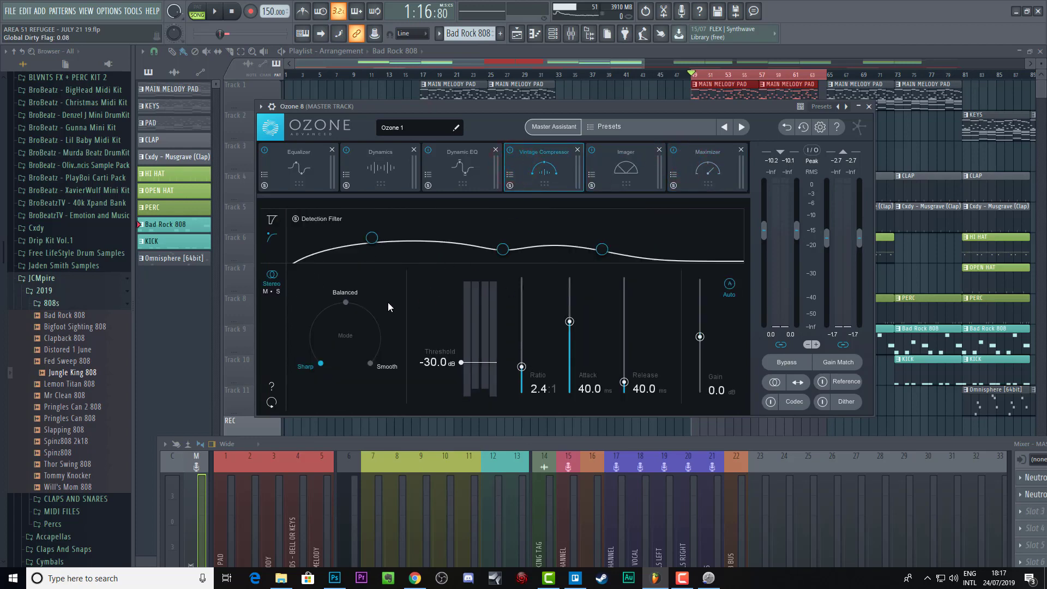
pyautogui.click(441, 165)
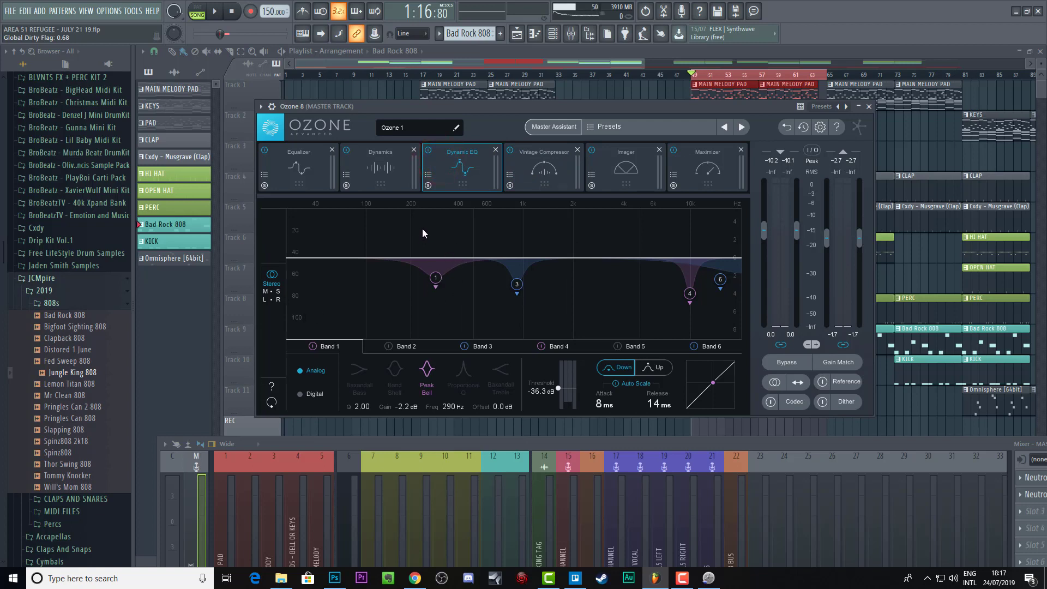
pyautogui.moveTo(565, 104); pyautogui.dragTo(550, 86)
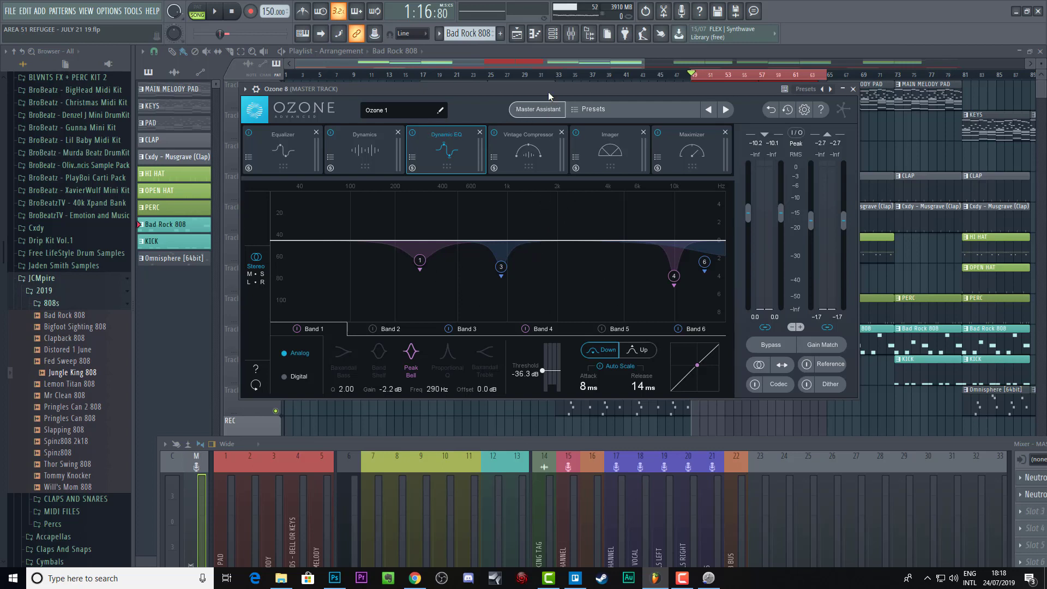
pyautogui.moveTo(540, 92); pyautogui.dragTo(535, 104)
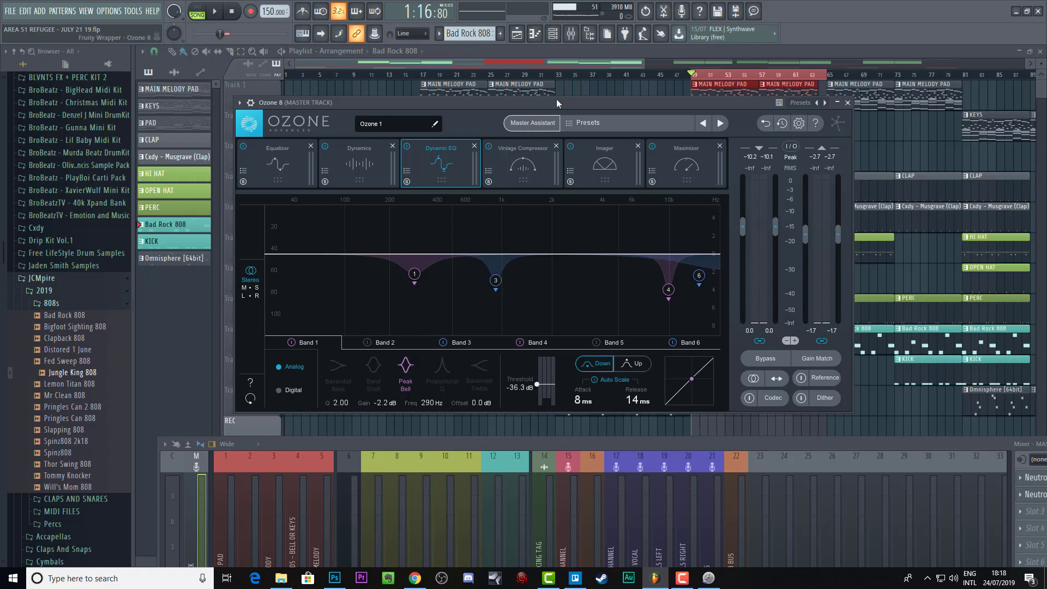
pyautogui.moveTo(556, 99); pyautogui.dragTo(558, 88)
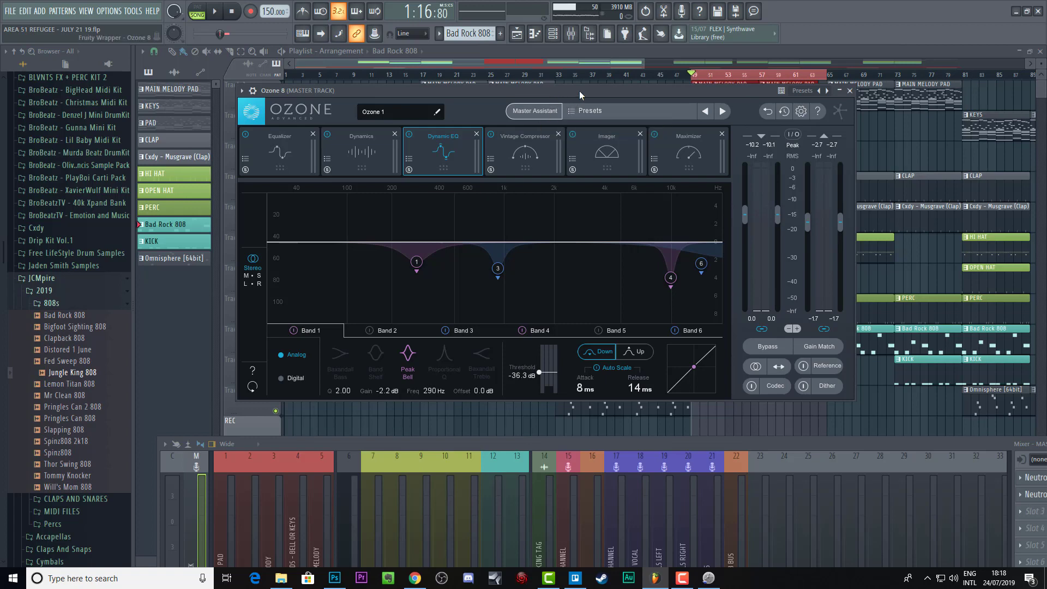
pyautogui.moveTo(579, 90); pyautogui.dragTo(554, 76)
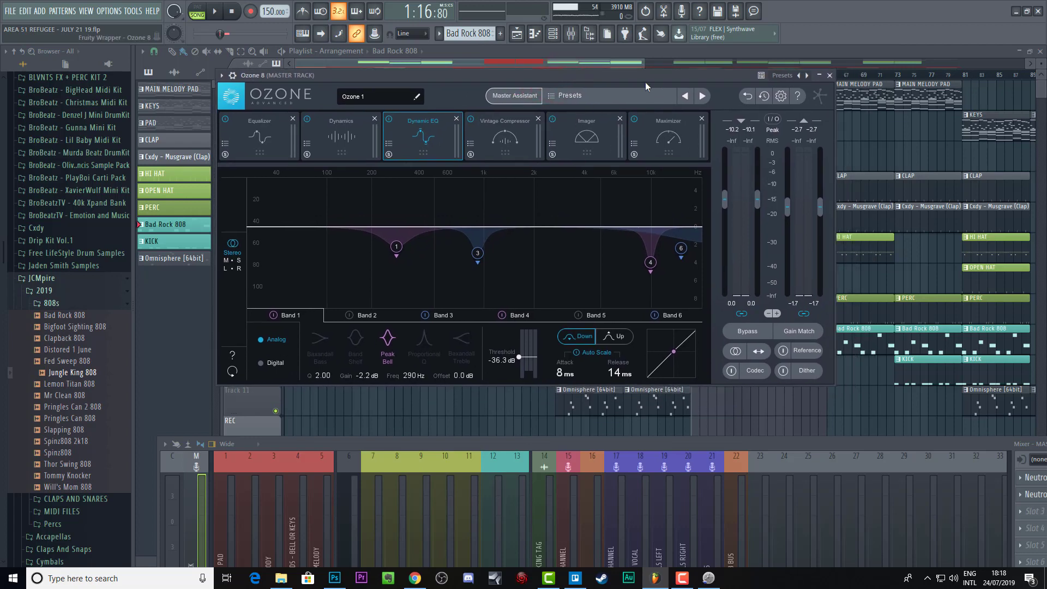
# Step through the Vintage Compressor, Imager and Maximizer modules once more and close the Ozone 8 window.
pyautogui.click(532, 141)
pyautogui.click(572, 131)
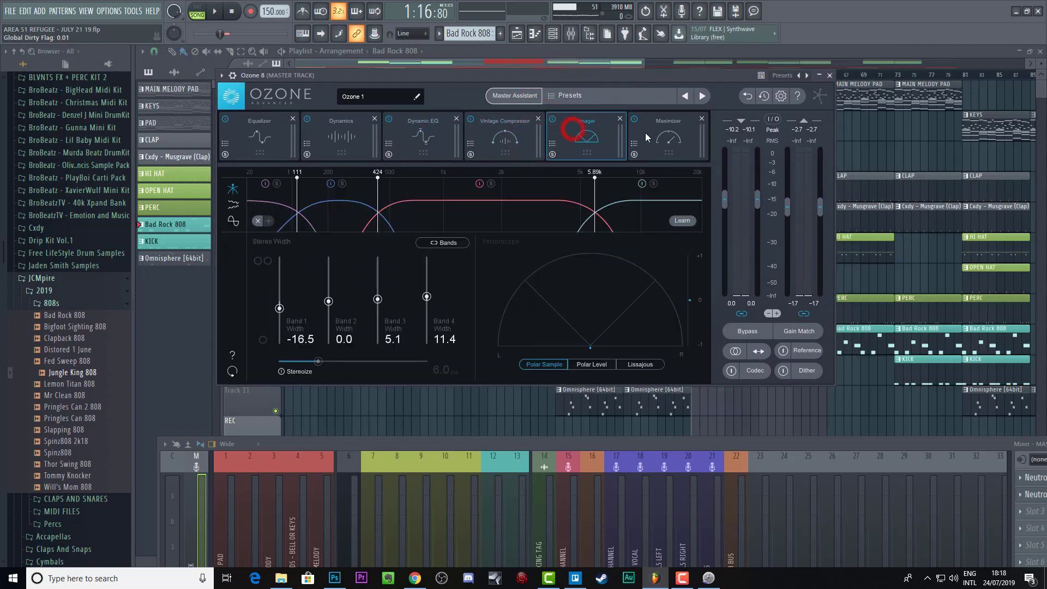
pyautogui.click(638, 132)
pyautogui.click(830, 76)
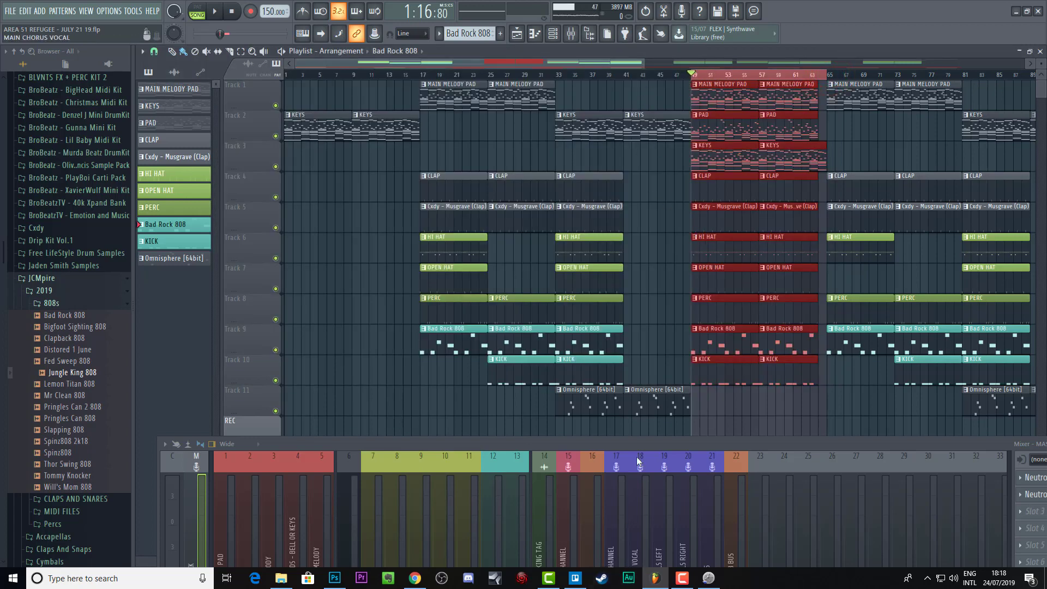
# Bring the whole mixer into view and read the "Balance your master" section of iZotope's Ozone 8 page in Chrome.
pyautogui.moveTo(637, 446); pyautogui.dragTo(526, 86)
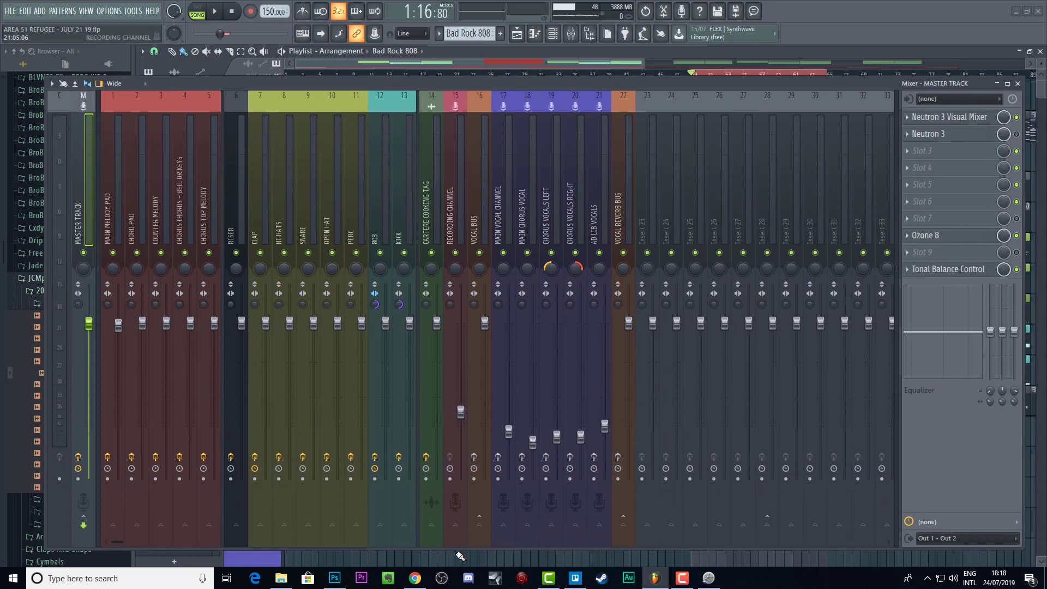
pyautogui.click(416, 582)
pyautogui.scroll(-4, 428, 442)
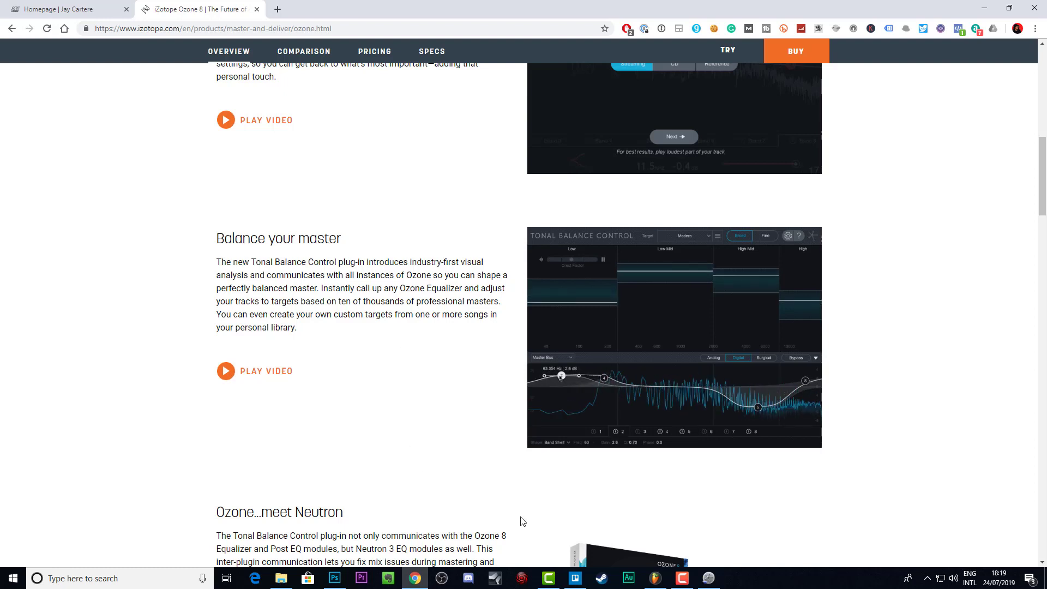
# Return to FL Studio, open Tonal Balance Control on the master track and clear the mixer away so the whole plug-in shows.
pyautogui.click(658, 578)
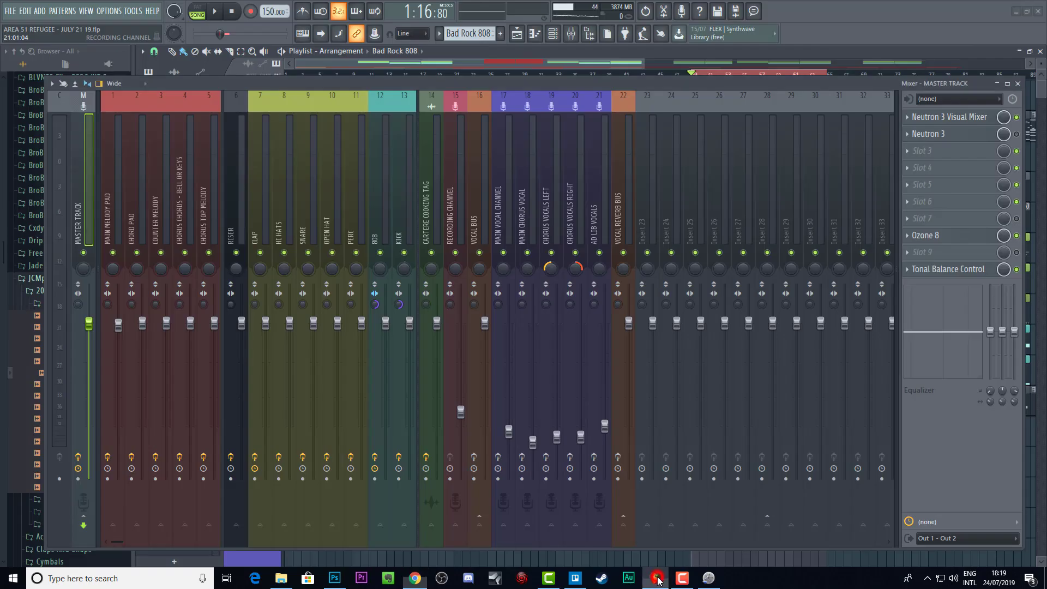
pyautogui.moveTo(624, 79); pyautogui.dragTo(597, 71)
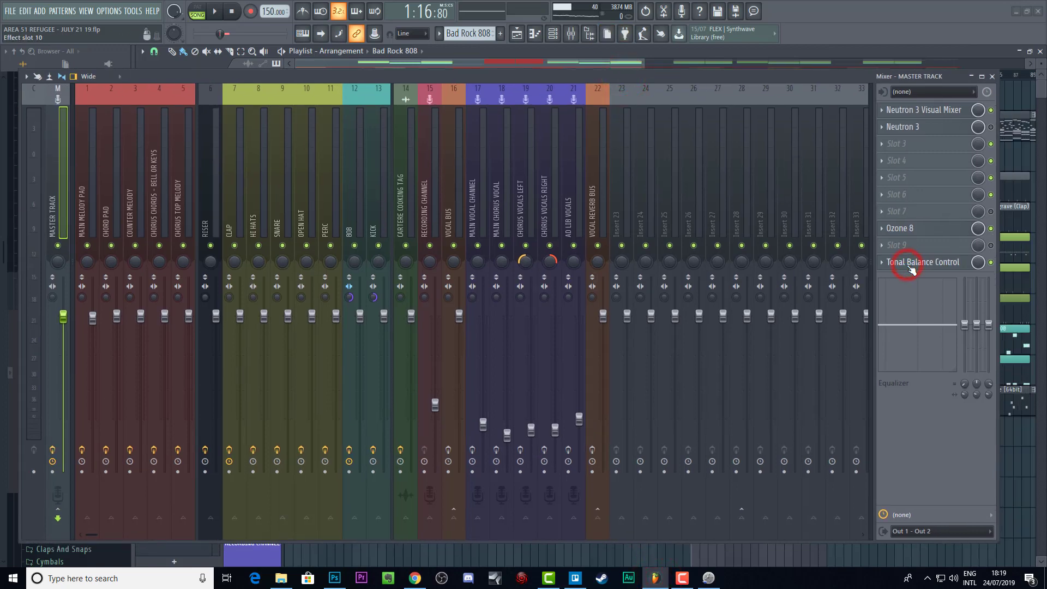
pyautogui.moveTo(809, 79); pyautogui.dragTo(913, 267)
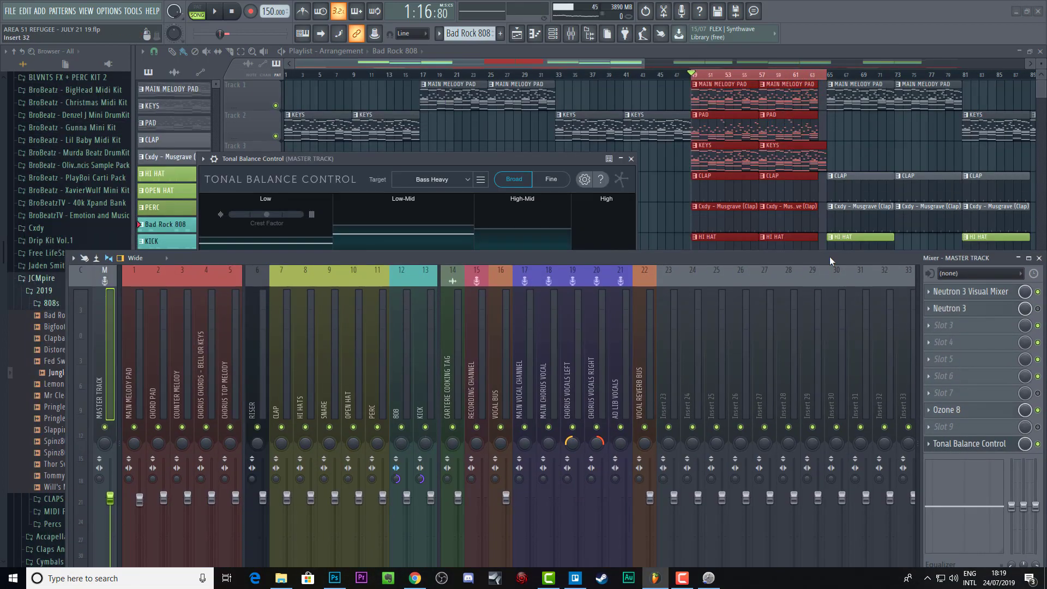
pyautogui.moveTo(542, 158); pyautogui.dragTo(561, 60)
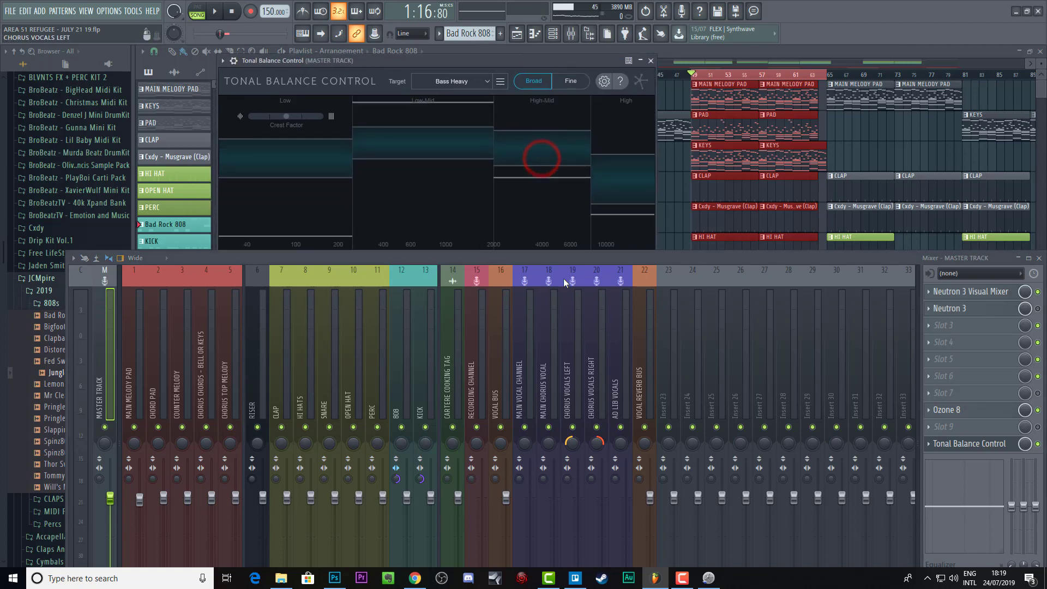
pyautogui.moveTo(547, 258); pyautogui.dragTo(550, 357)
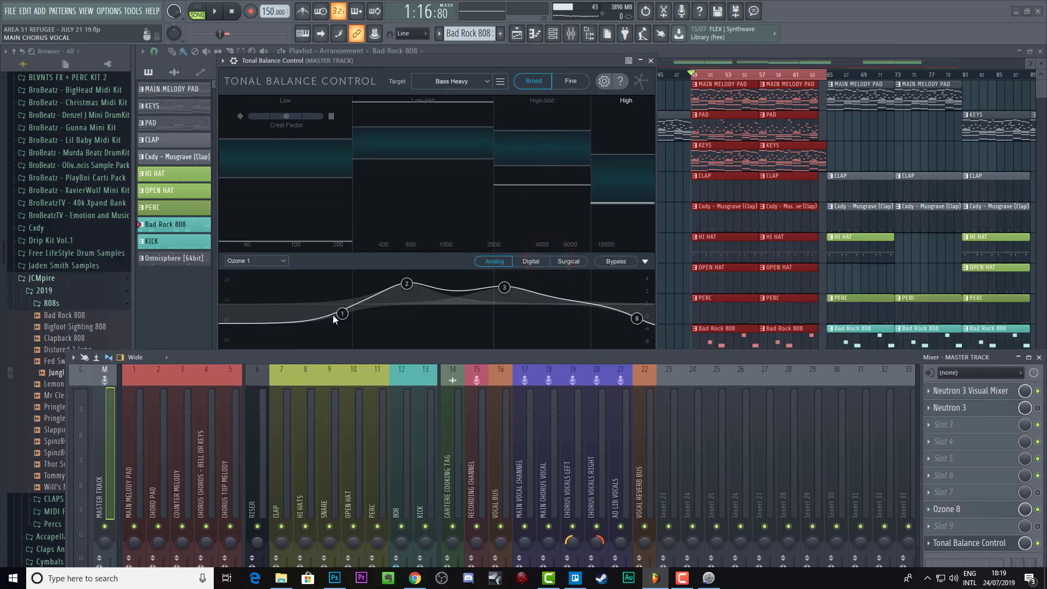
pyautogui.moveTo(601, 362); pyautogui.dragTo(1046, 104)
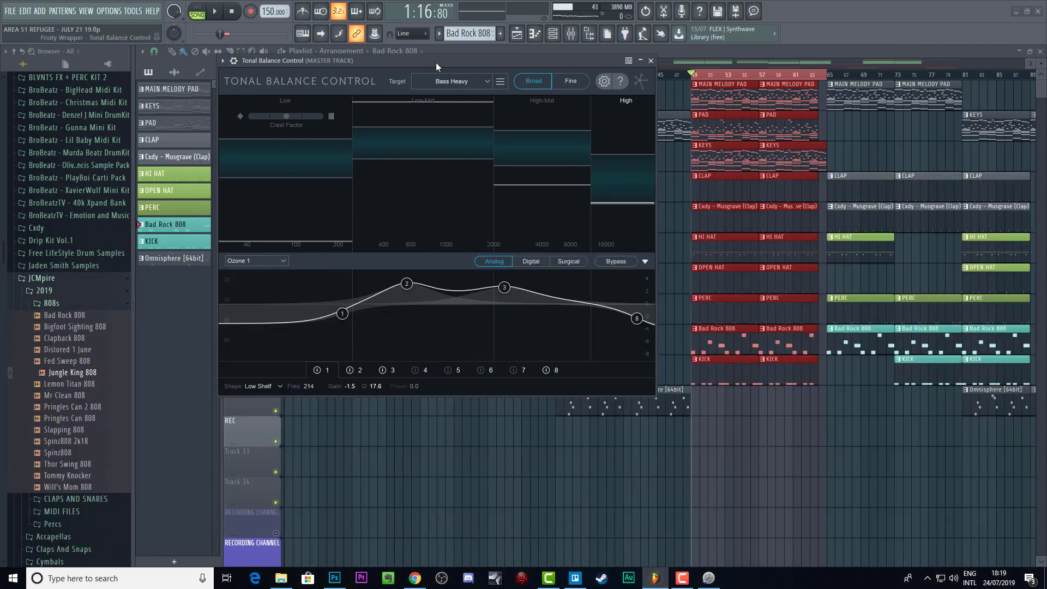
pyautogui.moveTo(436, 61); pyautogui.dragTo(435, 80)
# Try the Modern target and the Fine view in Tonal Balance Control, and return to Bass Heavy and Broad.
pyautogui.click(487, 96)
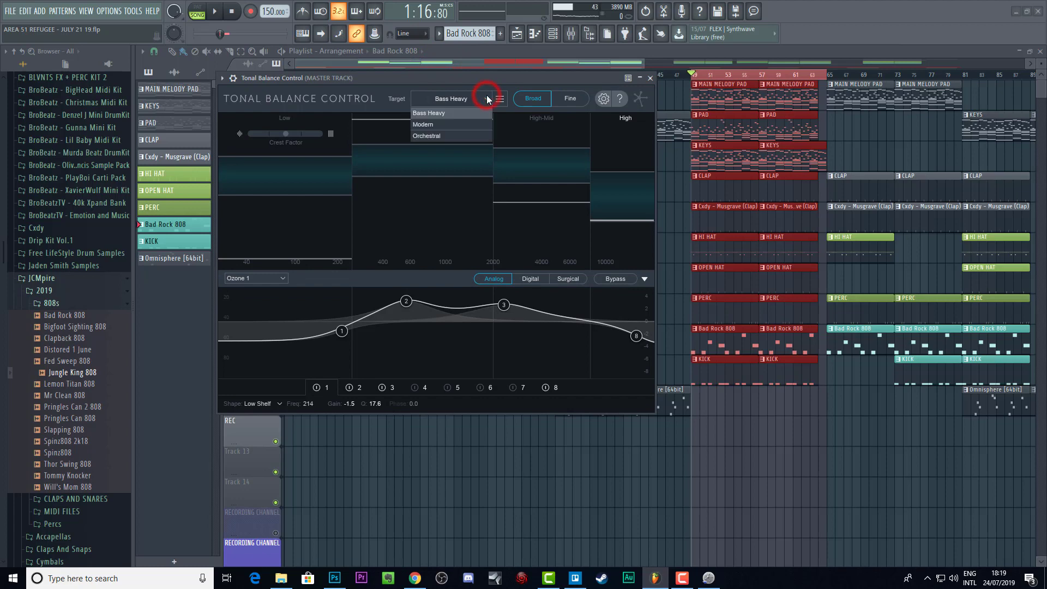
pyautogui.click(476, 125)
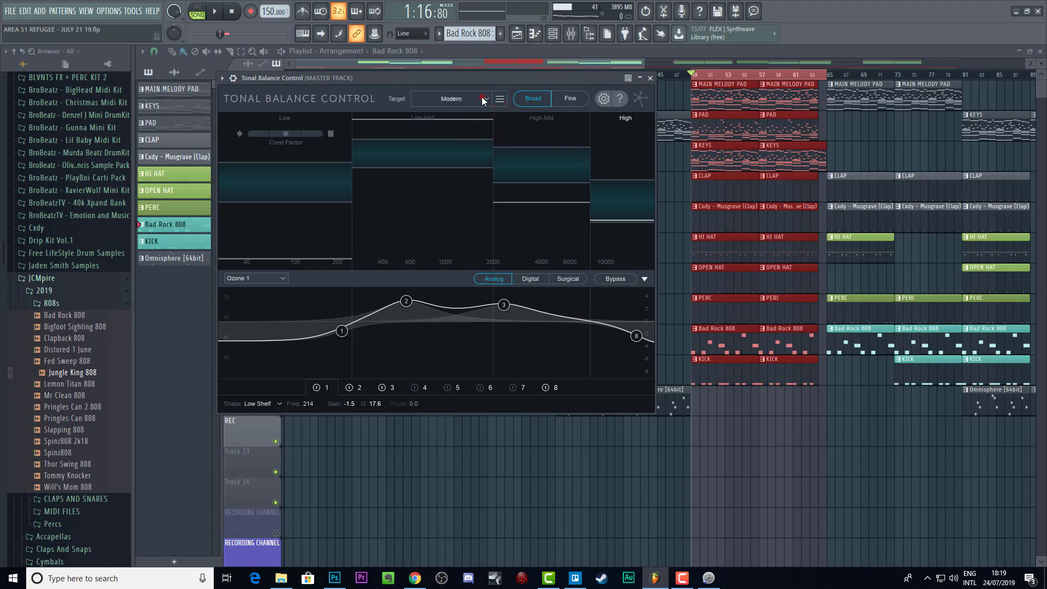
pyautogui.click(483, 100)
pyautogui.click(473, 114)
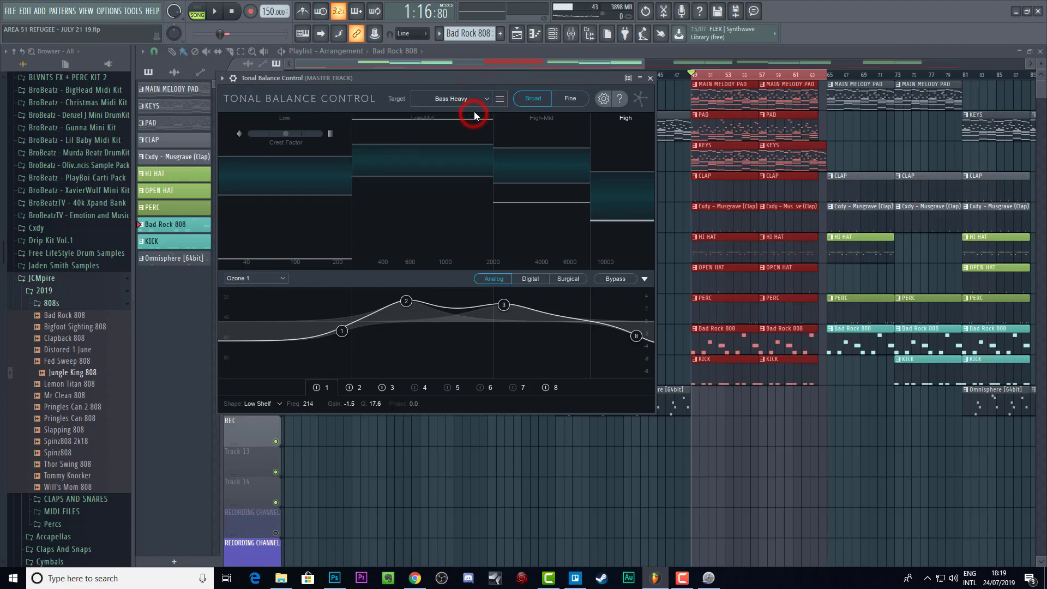
pyautogui.click(502, 99)
pyautogui.click(489, 77)
pyautogui.click(568, 99)
pyautogui.click(542, 100)
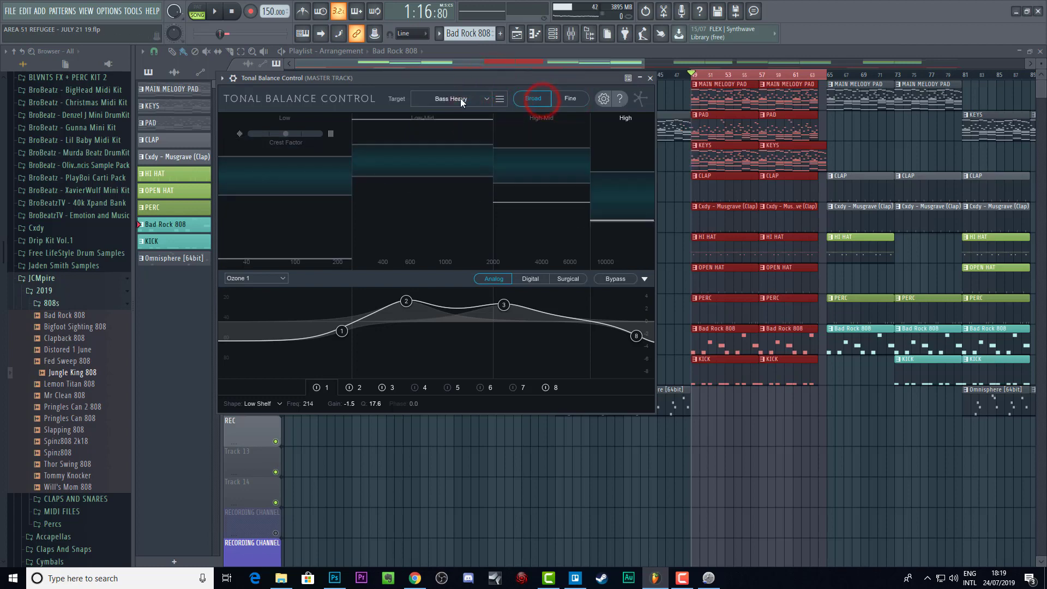
# Reposition Tonal Balance Control, select EQ band 1 and play the selected section to compare it with the Bass Heavy target.
pyautogui.moveTo(479, 81); pyautogui.dragTo(522, 125)
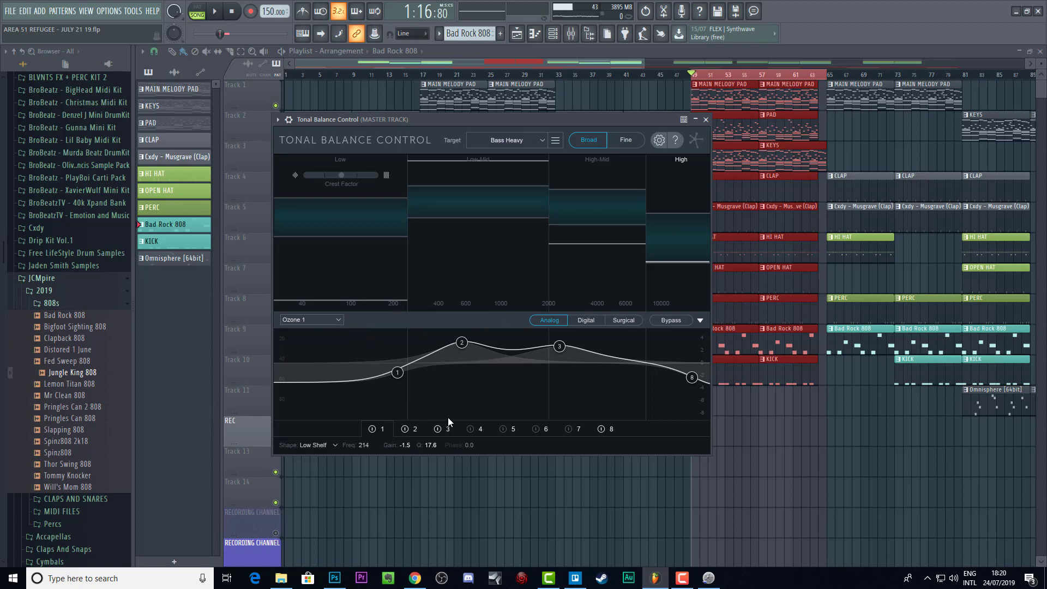
pyautogui.click(398, 374)
pyautogui.press('space')
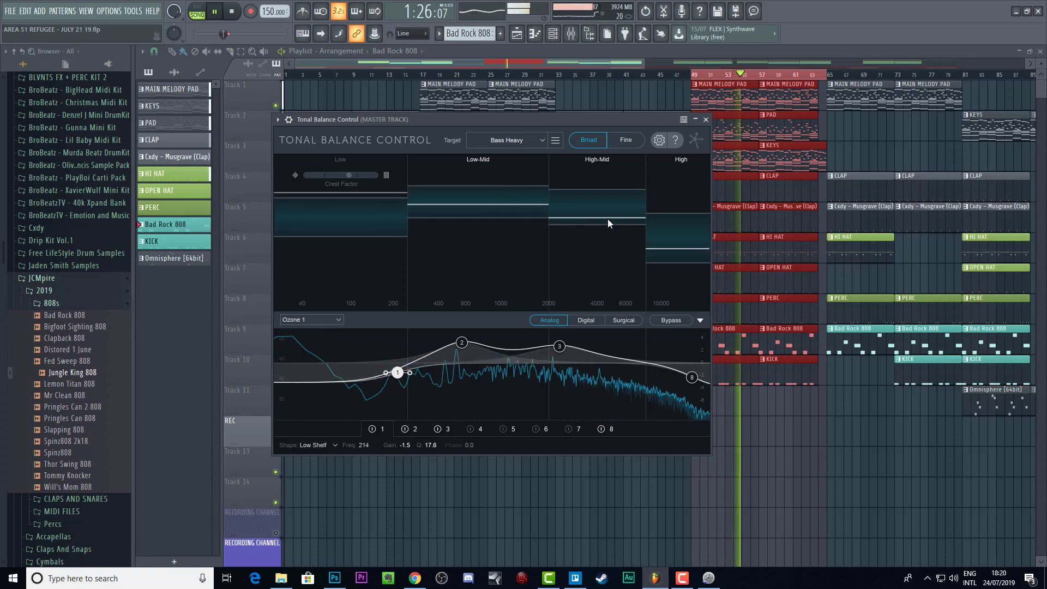
# Adjust Ozone 1's EQ band 3 to a gain of 2.1 at 2334 Hz while the section plays.
pyautogui.click(565, 347)
pyautogui.moveTo(567, 348); pyautogui.dragTo(568, 347)
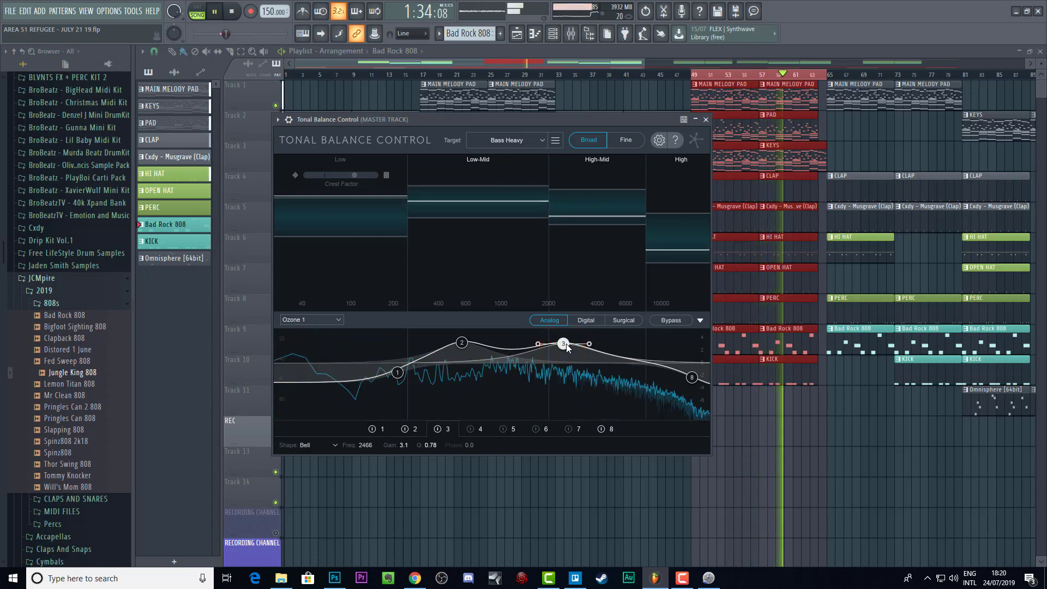
pyautogui.moveTo(566, 355); pyautogui.dragTo(559, 349)
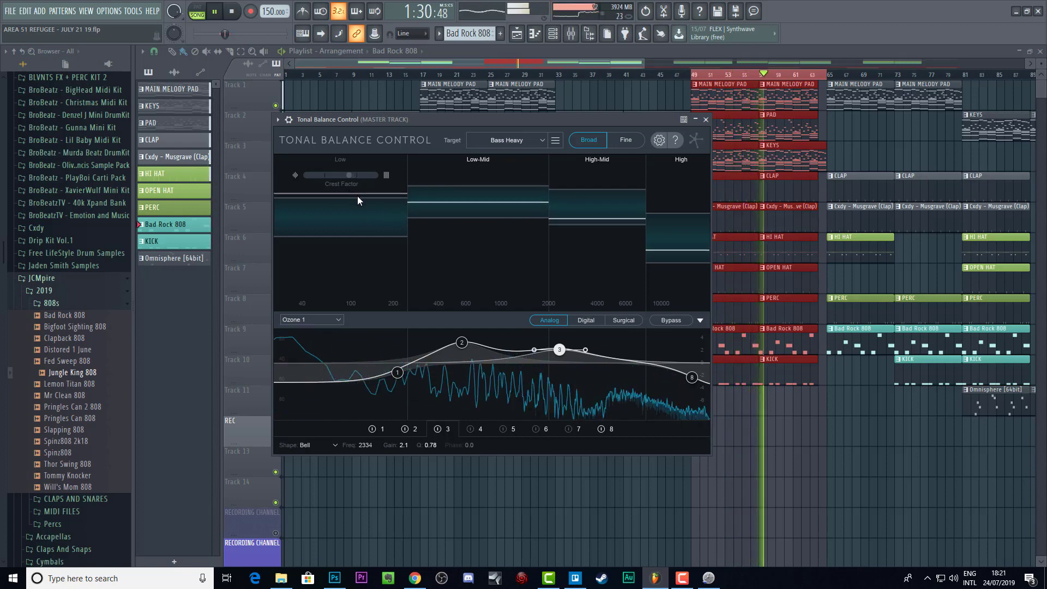
# Adjust low-shelf EQ band 1 to a gain of -1.8 at 207 Hz during playback, and stop playing.
pyautogui.moveTo(395, 376); pyautogui.dragTo(399, 394)
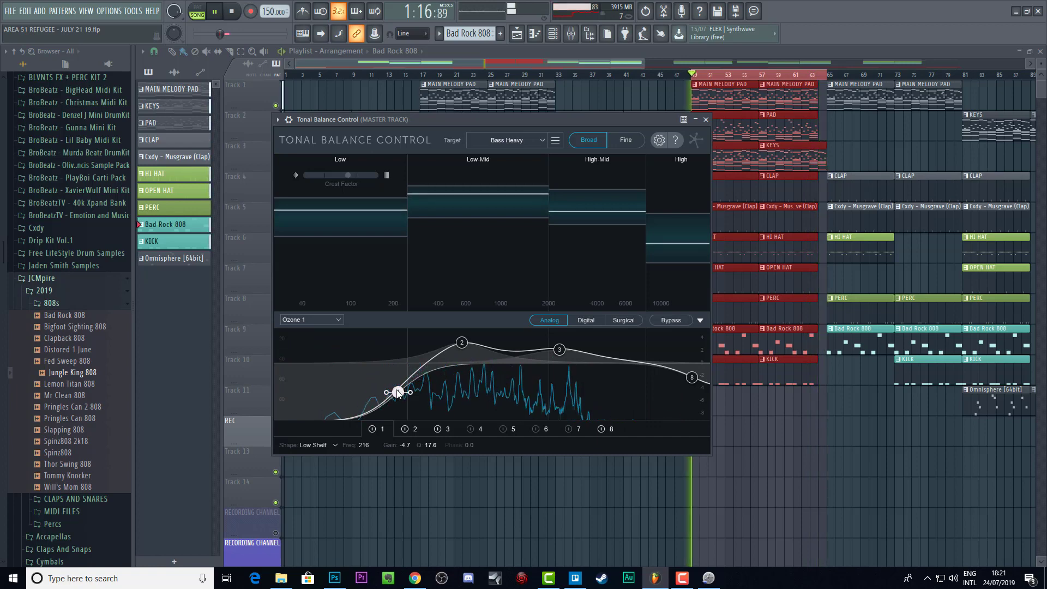
pyautogui.moveTo(397, 393); pyautogui.dragTo(399, 377)
pyautogui.press('space')
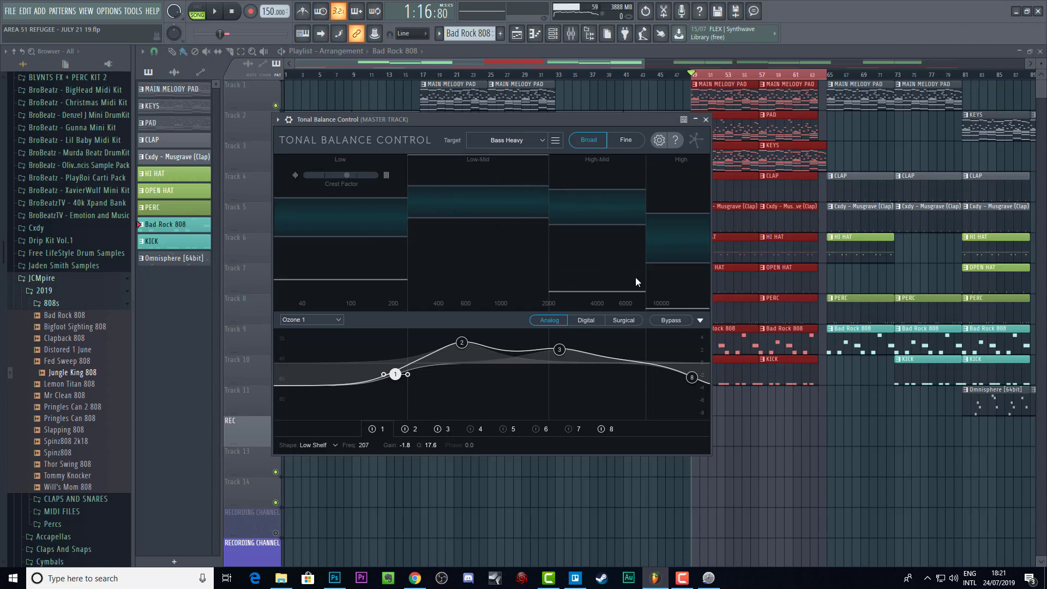
# Close Tonal Balance Control, show the mixer again and reposition it over the playlist.
pyautogui.click(705, 121)
pyautogui.press('F9')
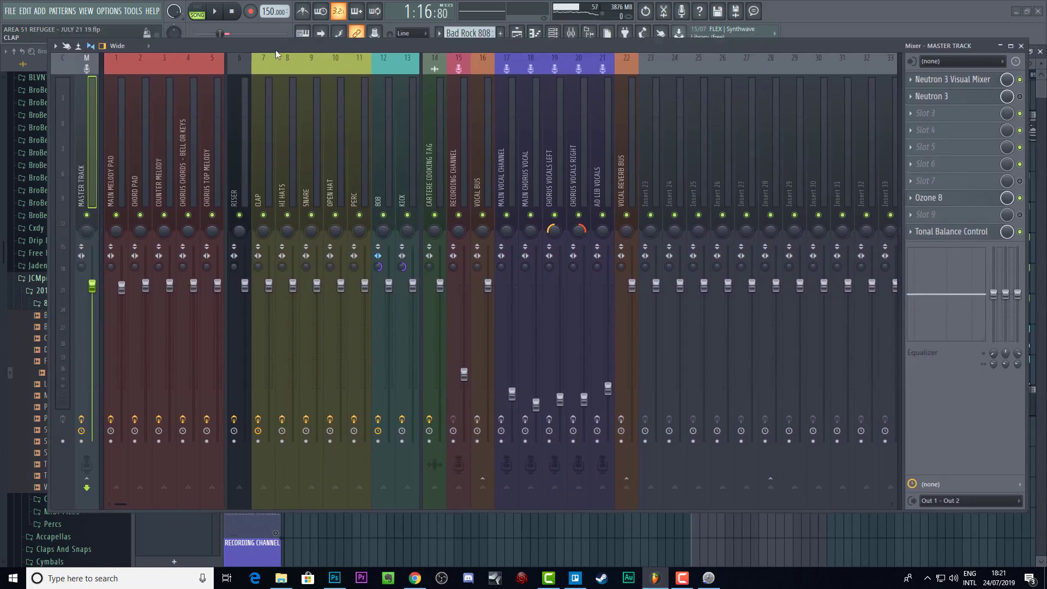
pyautogui.moveTo(275, 51); pyautogui.dragTo(262, 91)
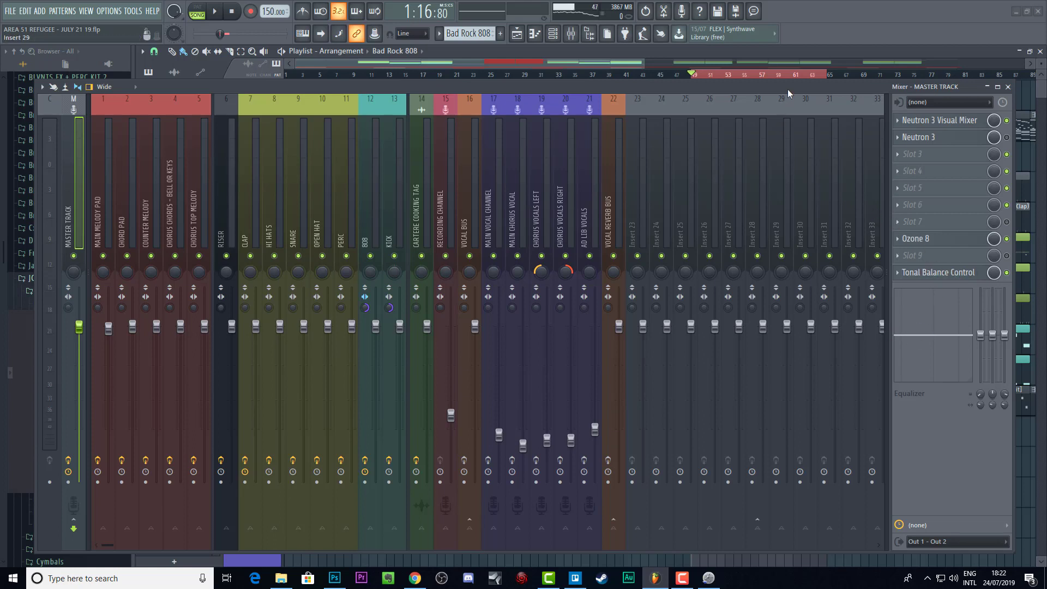
pyautogui.moveTo(787, 90); pyautogui.dragTo(797, 78)
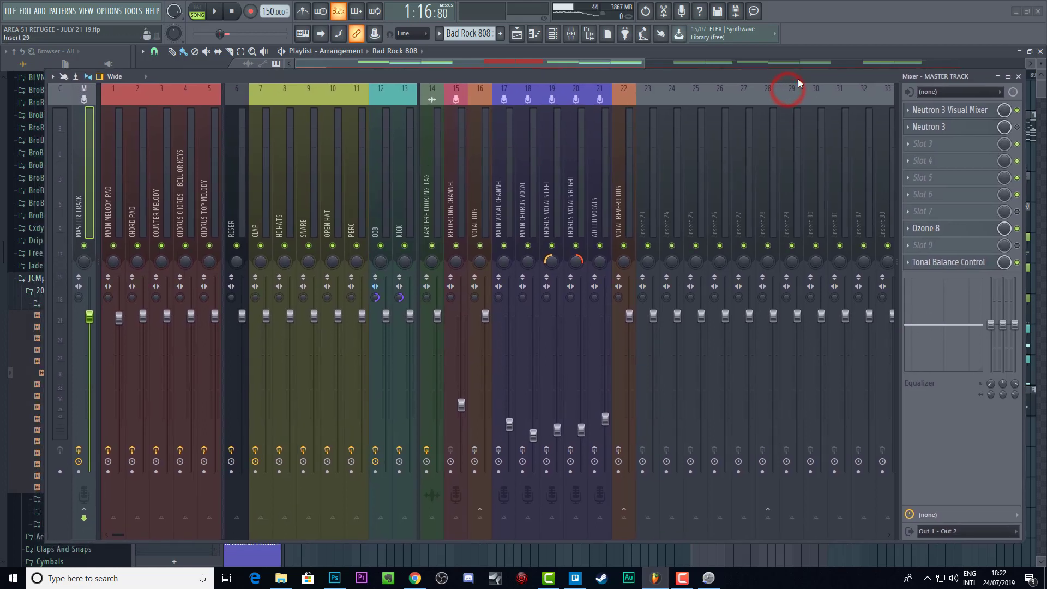
# Read the "Ozone...meet Neutron" section of iZotope's Ozone 8 page in Chrome and return to FL Studio.
pyautogui.click(419, 582)
pyautogui.scroll(-6, 399, 439)
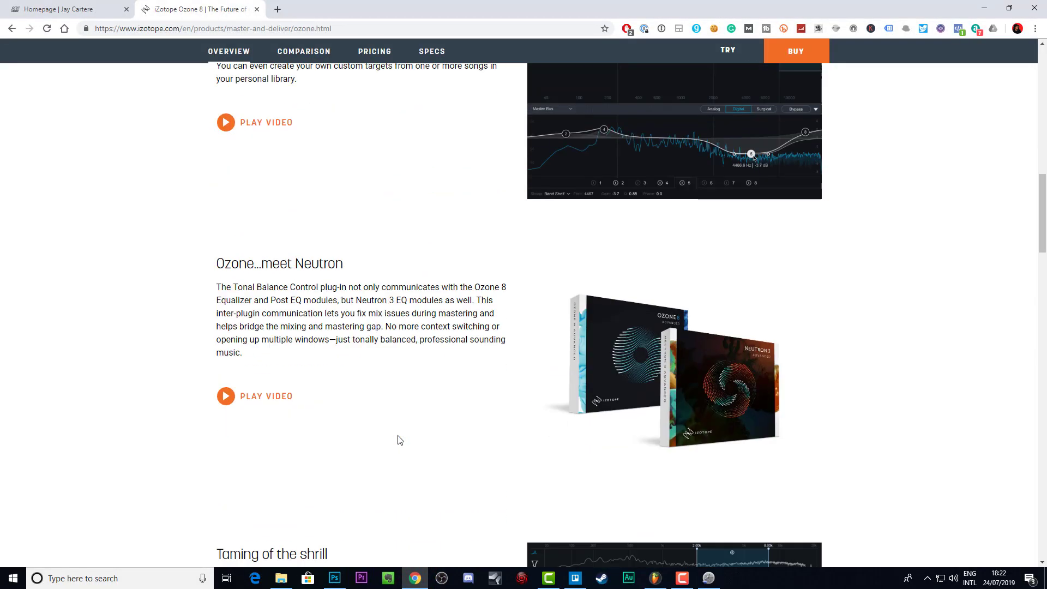
pyautogui.scroll(-1, 399, 439)
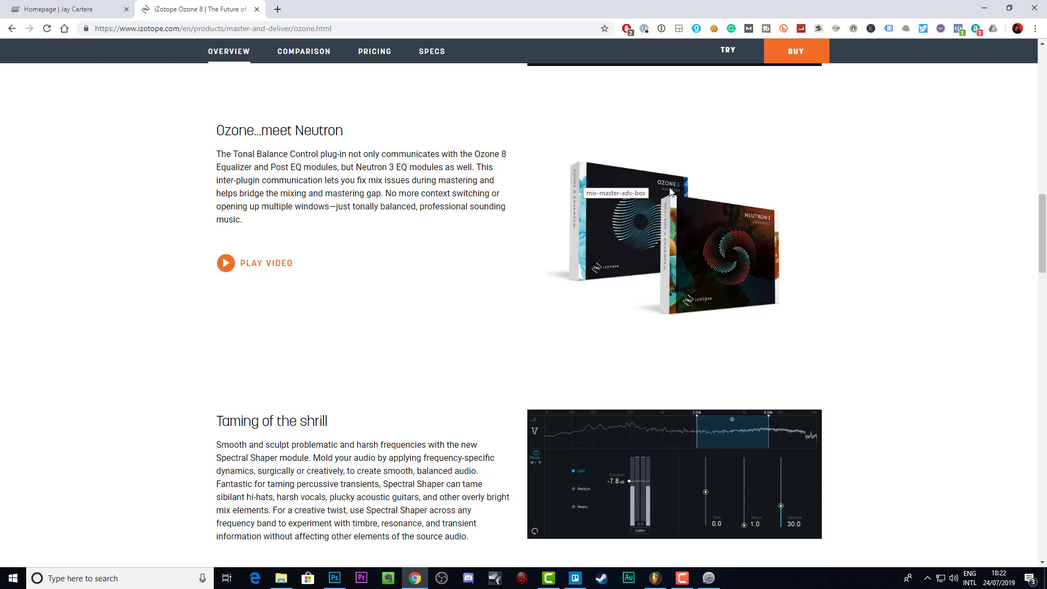
pyautogui.scroll(-1, 424, 209)
pyautogui.scroll(2, 327, 201)
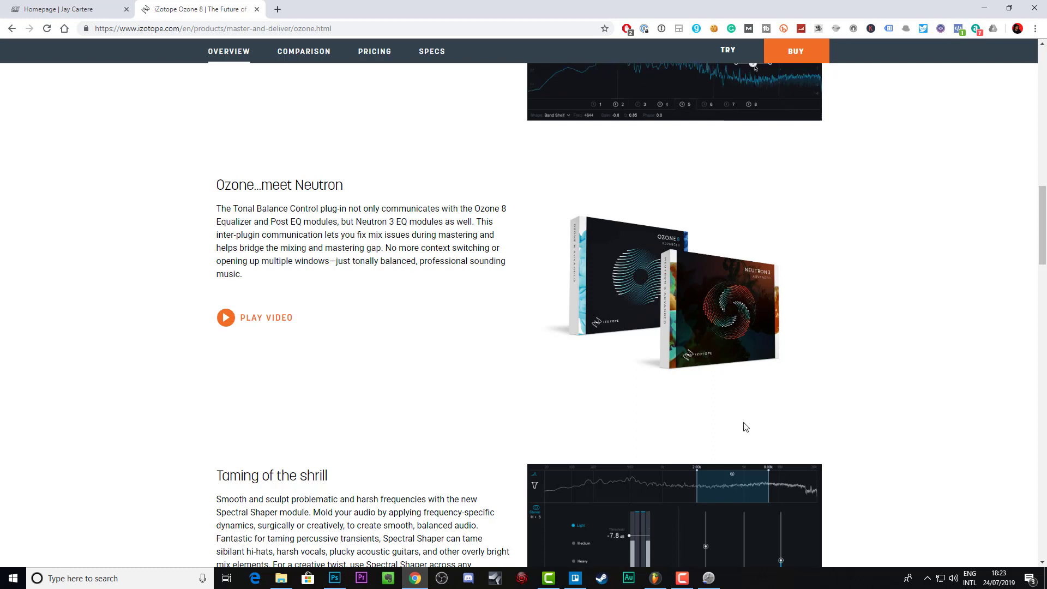
pyautogui.click(656, 579)
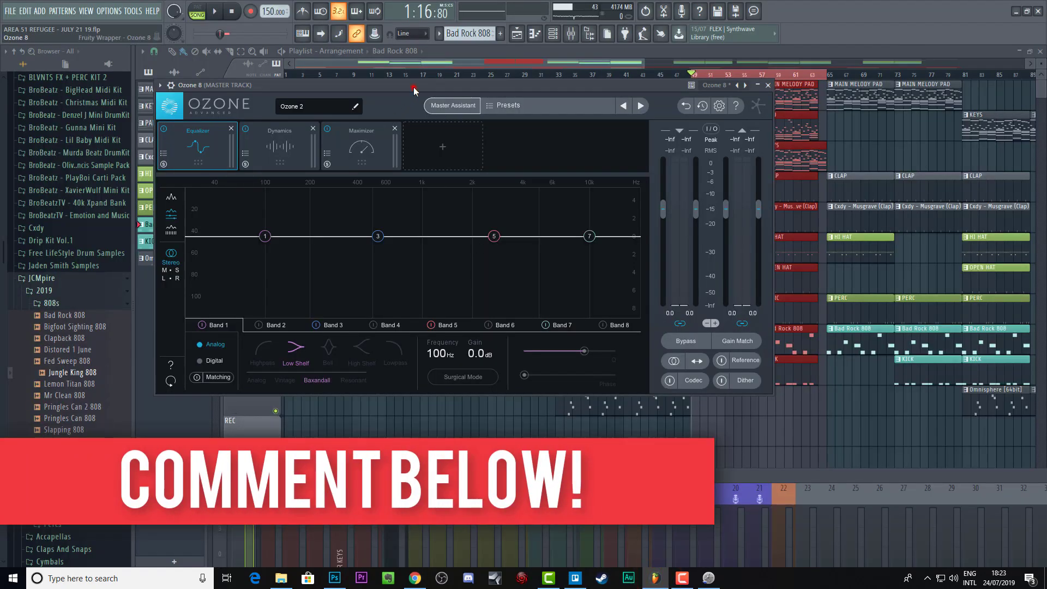
# Close the Ozone 2 window and delete the Ozone 8 instance from slot 7 of the master track.
pyautogui.moveTo(414, 86); pyautogui.dragTo(395, 72)
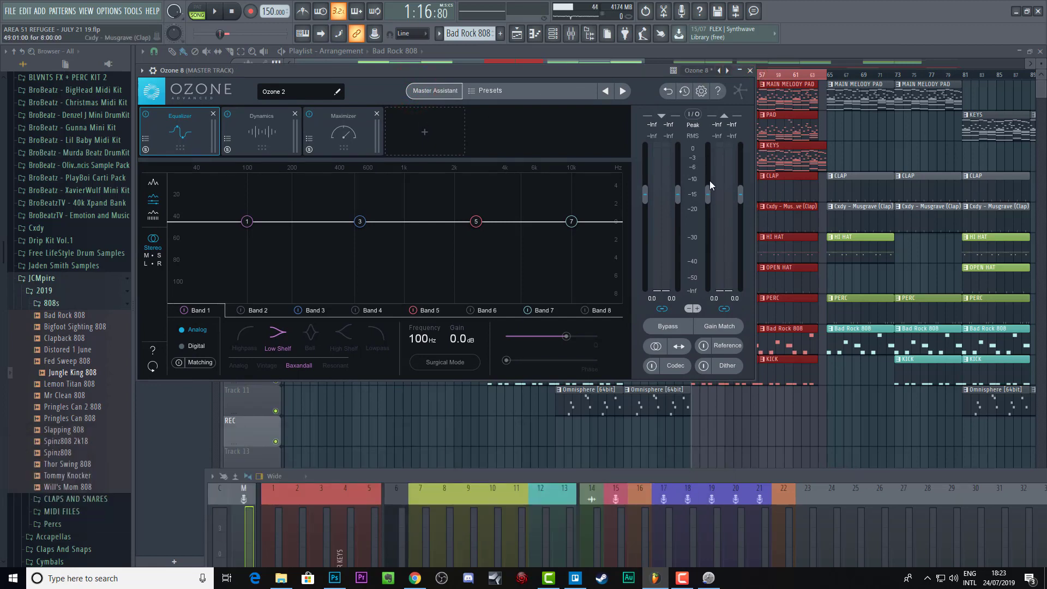
pyautogui.click(750, 71)
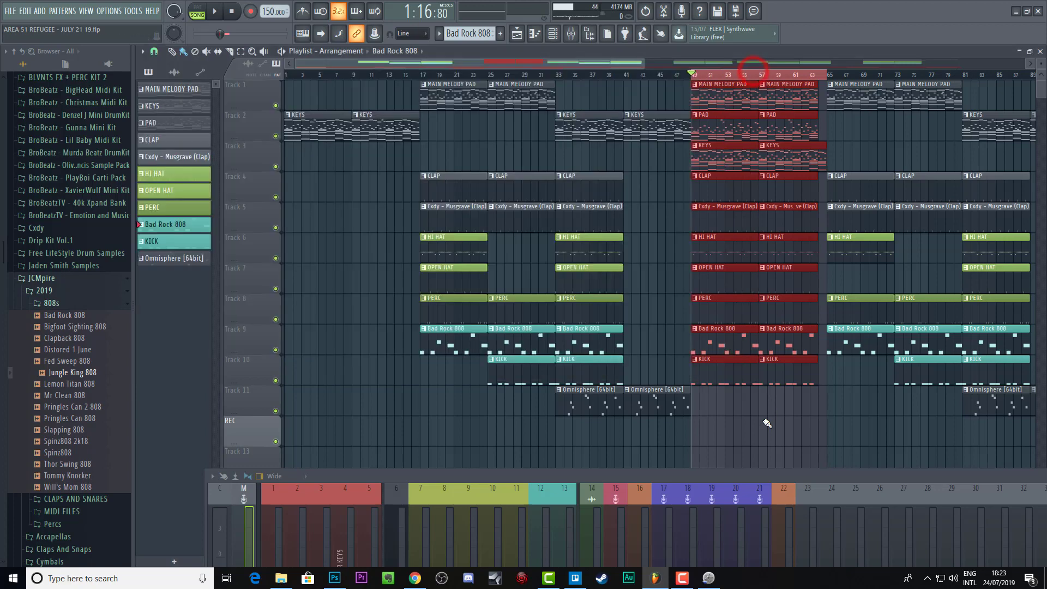
pyautogui.moveTo(753, 478); pyautogui.dragTo(568, 103)
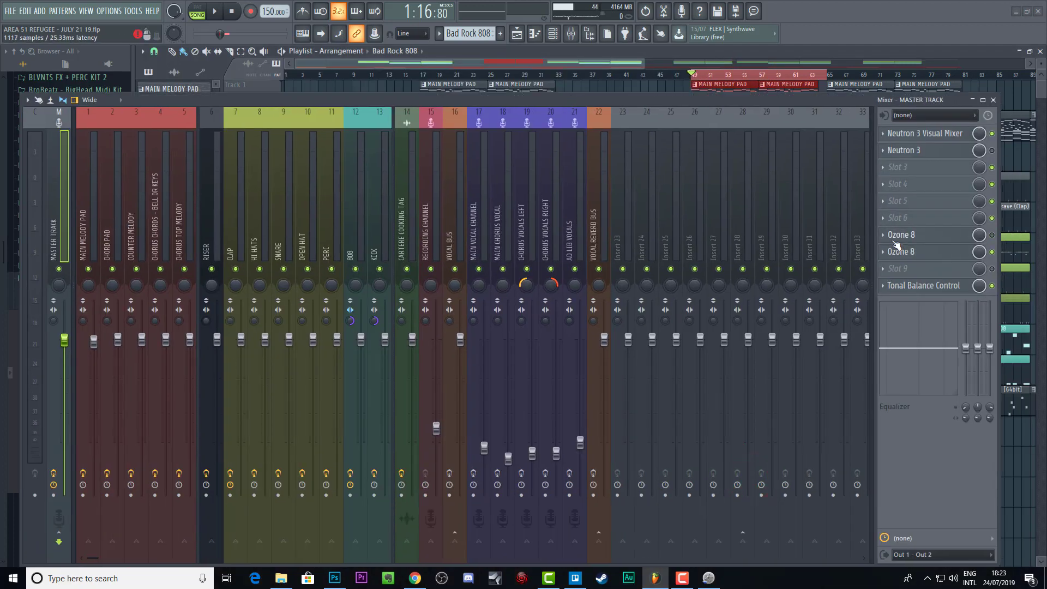
pyautogui.click(882, 235)
pyautogui.click(891, 260)
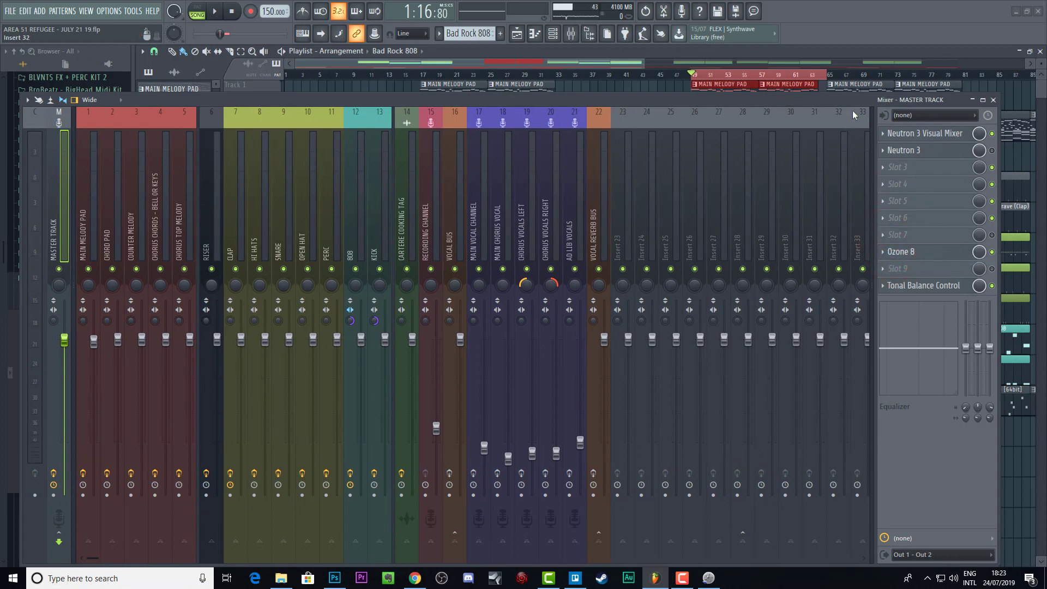
# Open Tonal Balance Control on the master track and browse the plugin instances it can control, keeping Ozone 1 selected.
pyautogui.moveTo(852, 110); pyautogui.dragTo(830, 83)
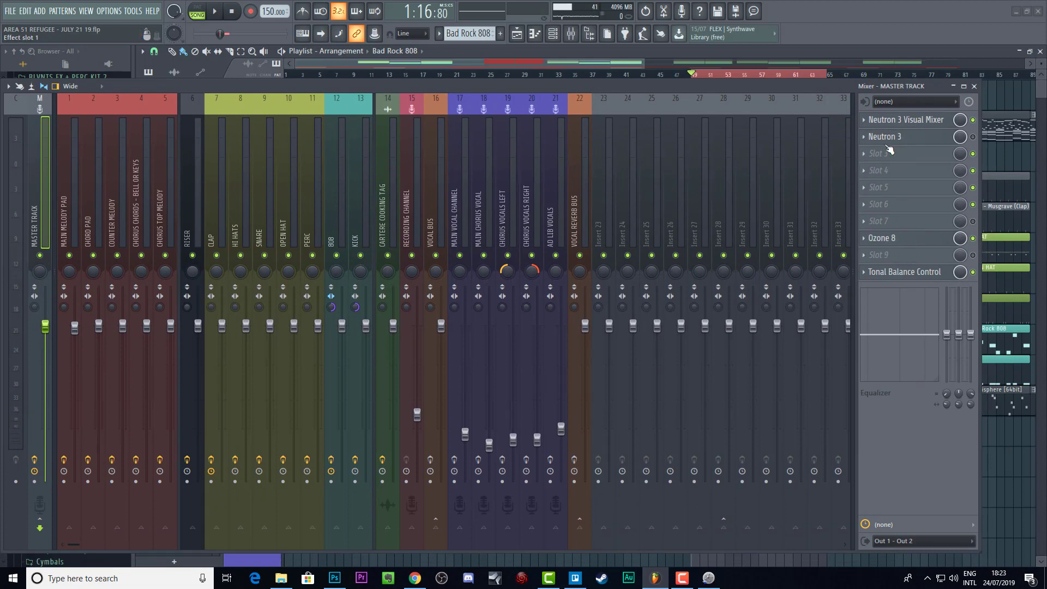
pyautogui.doubleClick(615, 84)
pyautogui.moveTo(478, 120); pyautogui.dragTo(481, 34)
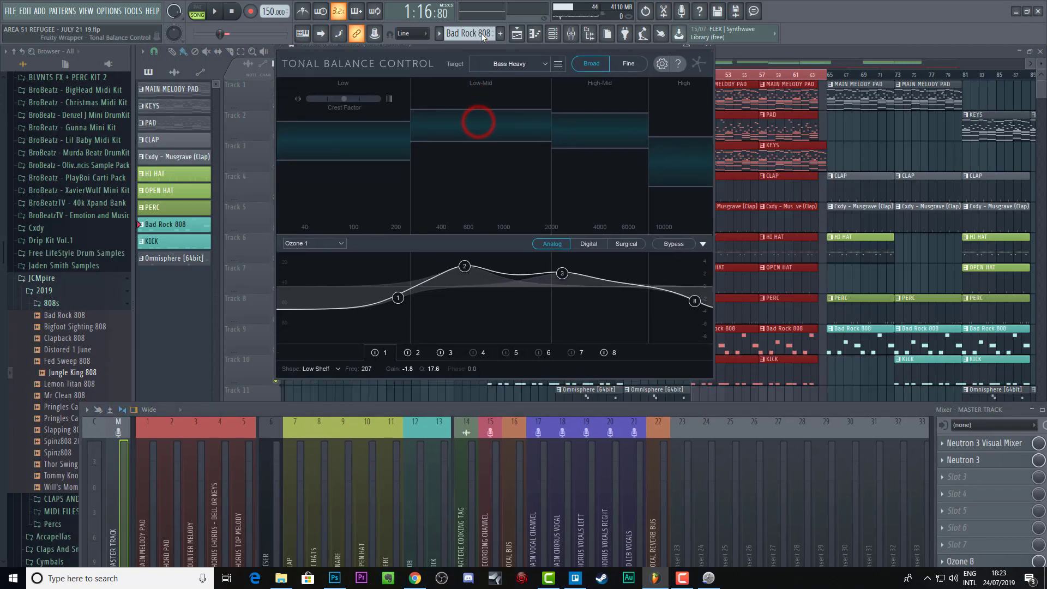
pyautogui.click(341, 244)
pyautogui.scroll(-2, 335, 323)
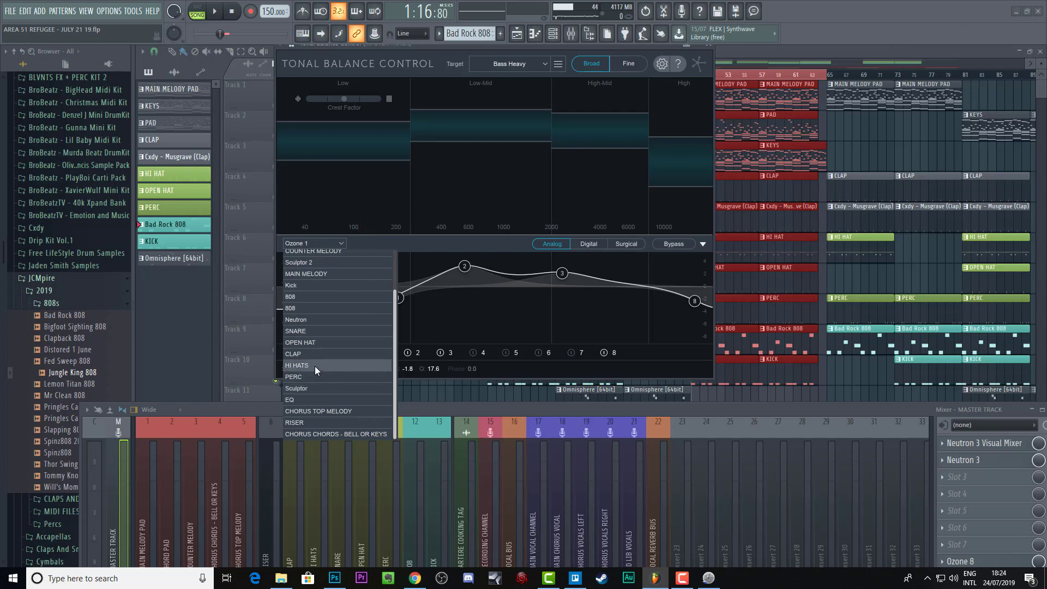
pyautogui.scroll(1, 317, 330)
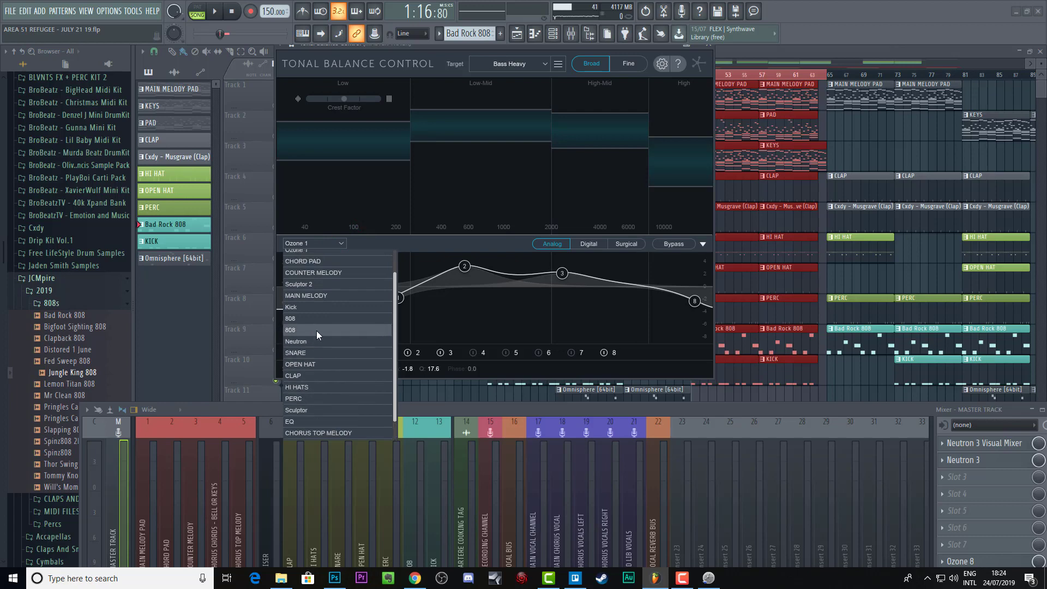
pyautogui.scroll(1, 327, 327)
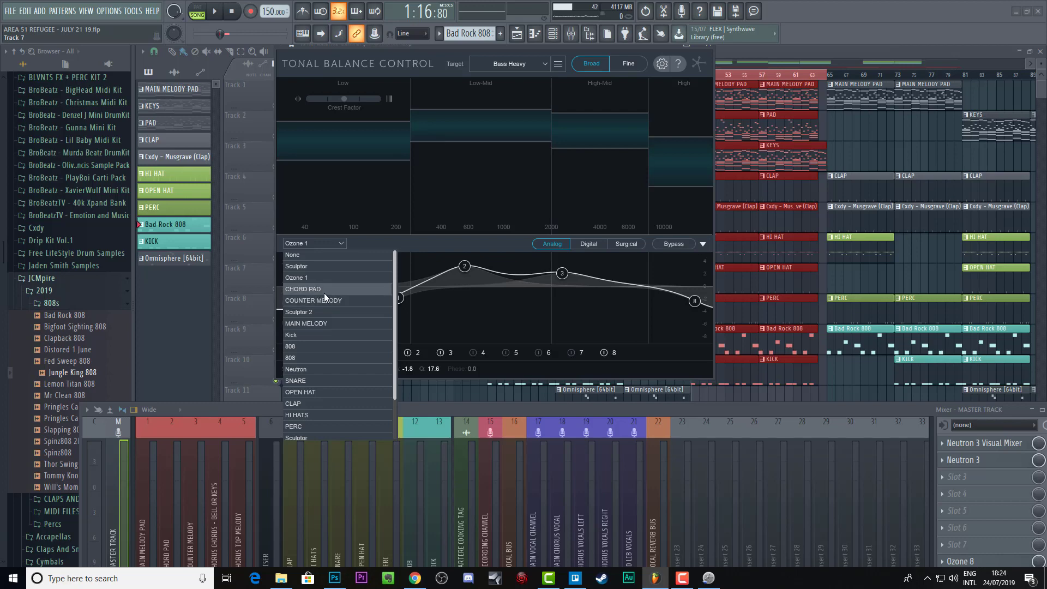
pyautogui.click(431, 243)
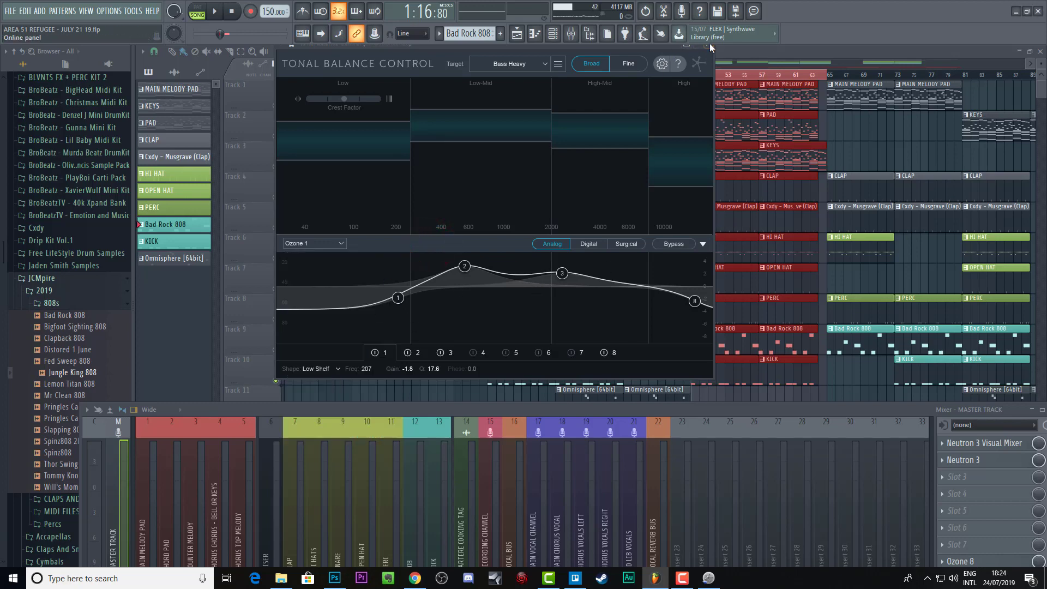
# Close Tonal Balance Control and reposition the mixer over the playlist.
pyautogui.moveTo(603, 47); pyautogui.dragTo(604, 67)
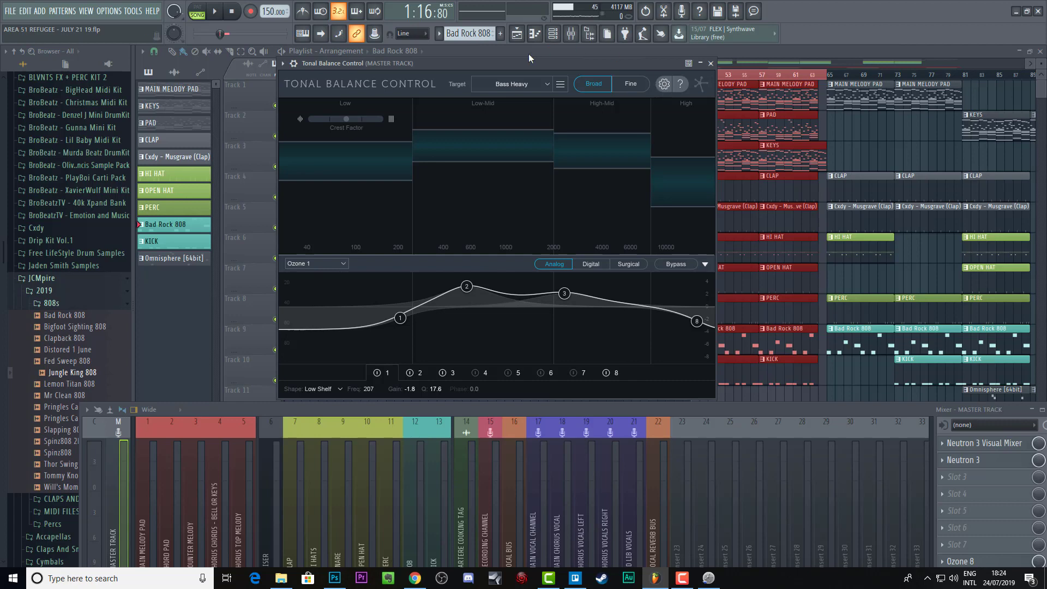
pyautogui.moveTo(550, 67)
pyautogui.mouseDown()
pyautogui.moveTo(563, 58)
pyautogui.moveTo(564, 69)
pyautogui.mouseUp()
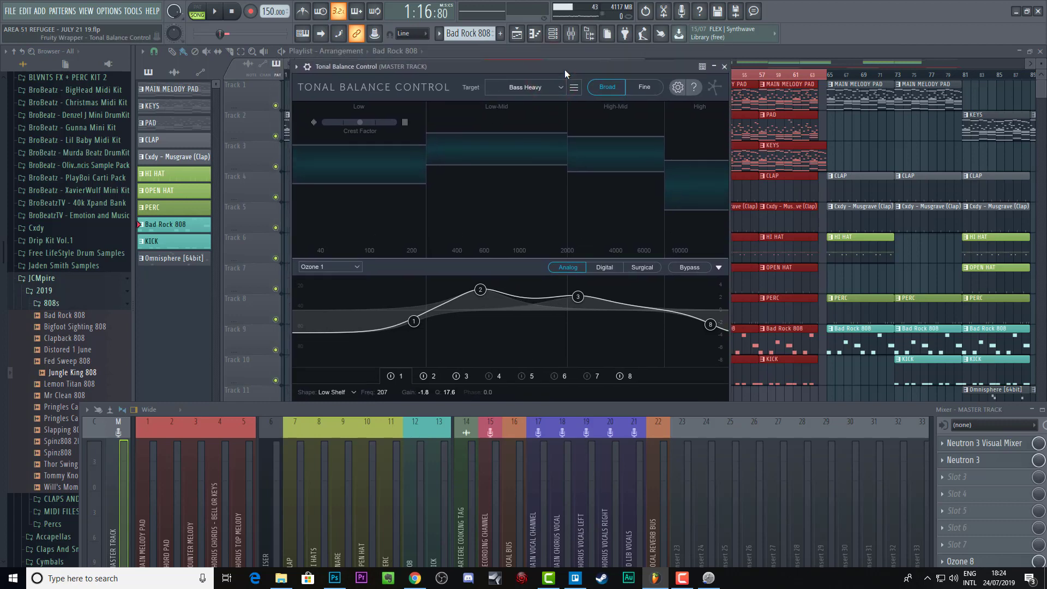
pyautogui.click(724, 66)
pyautogui.moveTo(672, 403); pyautogui.dragTo(645, 63)
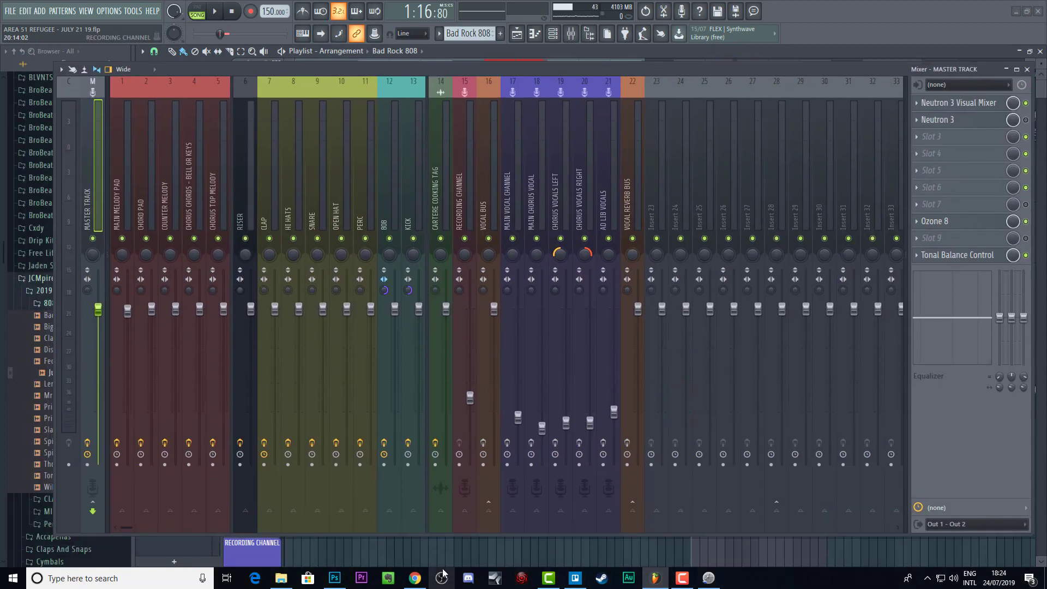
# Read the "Taming of the shrill" section of iZotope's Ozone 8 page in Chrome and return to FL Studio.
pyautogui.moveTo(418, 579)
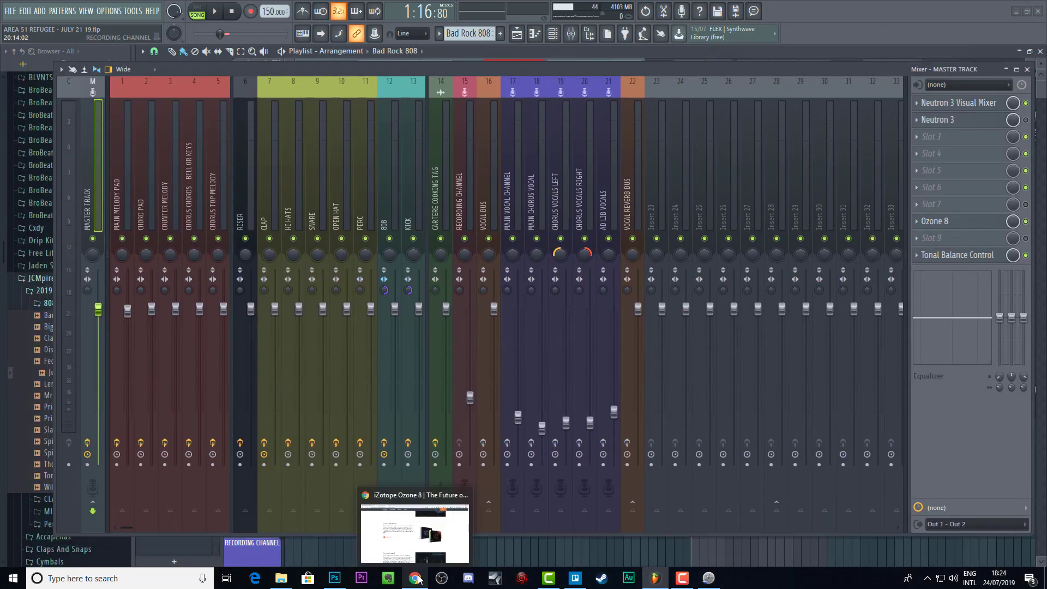
pyautogui.click(415, 542)
pyautogui.scroll(-3, 383, 442)
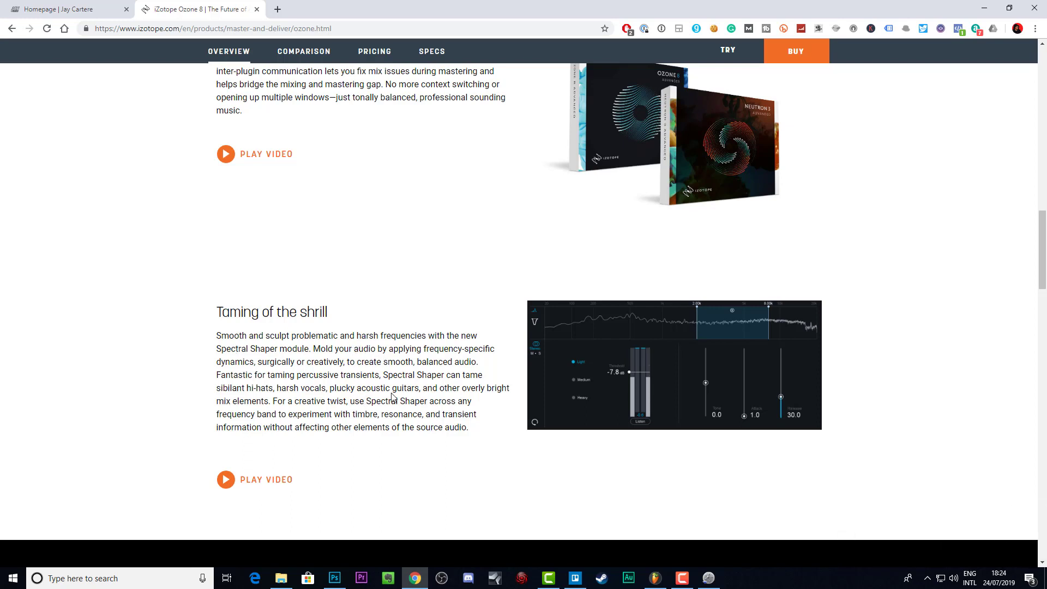
pyautogui.click(655, 577)
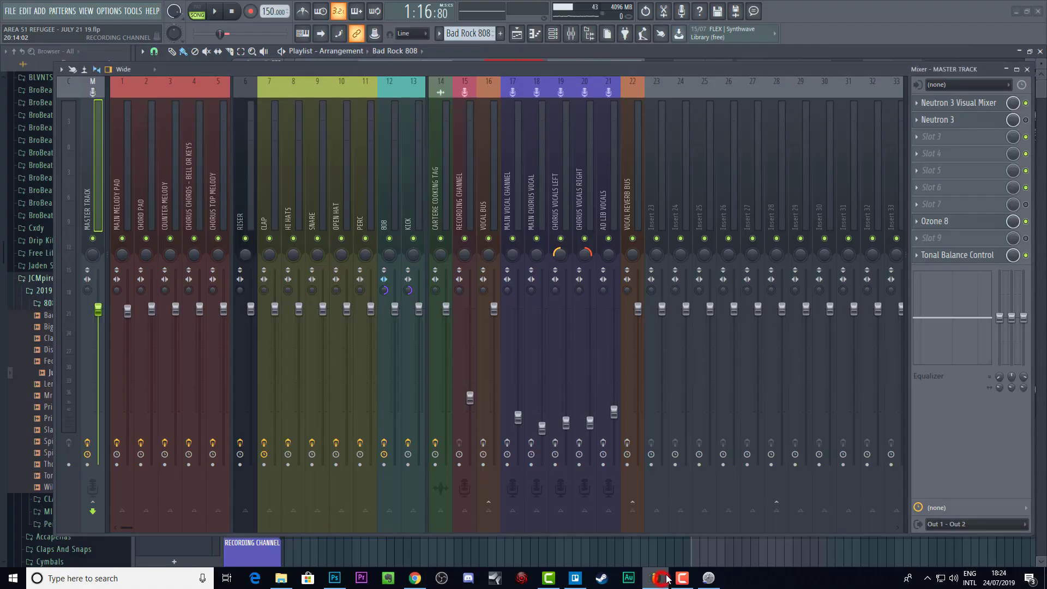
# Load Ozone 8 into slot 7 of the master track and lower the mixer to uncover the plugin window.
pyautogui.click(929, 204)
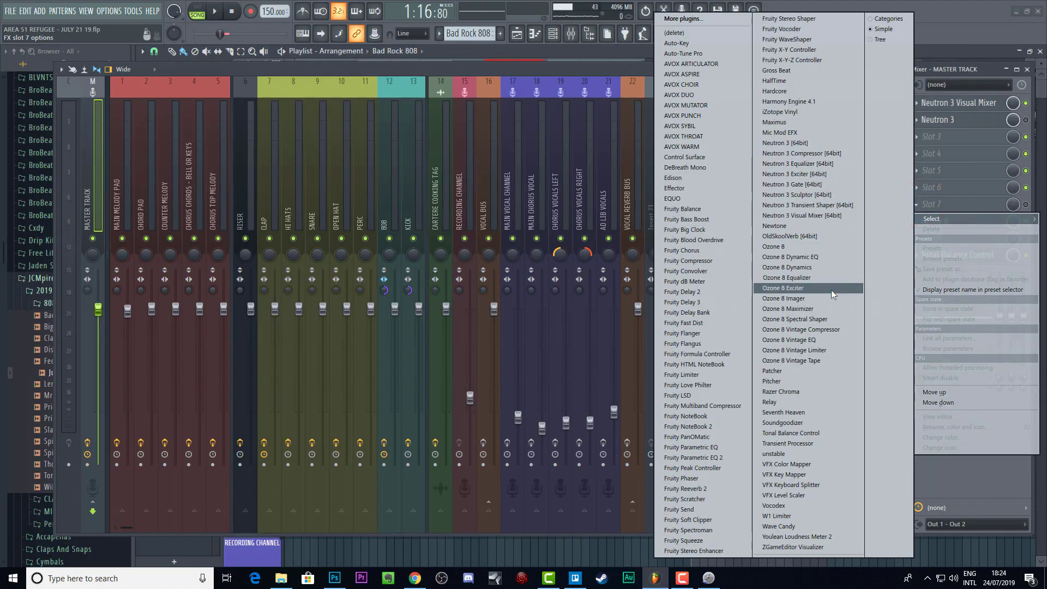
pyautogui.click(789, 247)
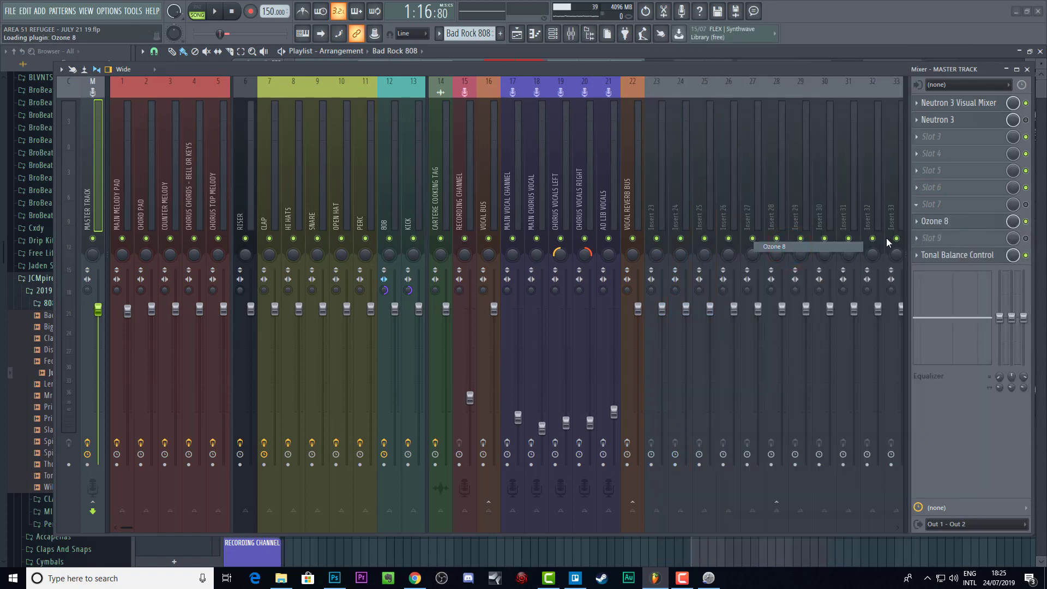
pyautogui.moveTo(797, 71); pyautogui.dragTo(793, 240)
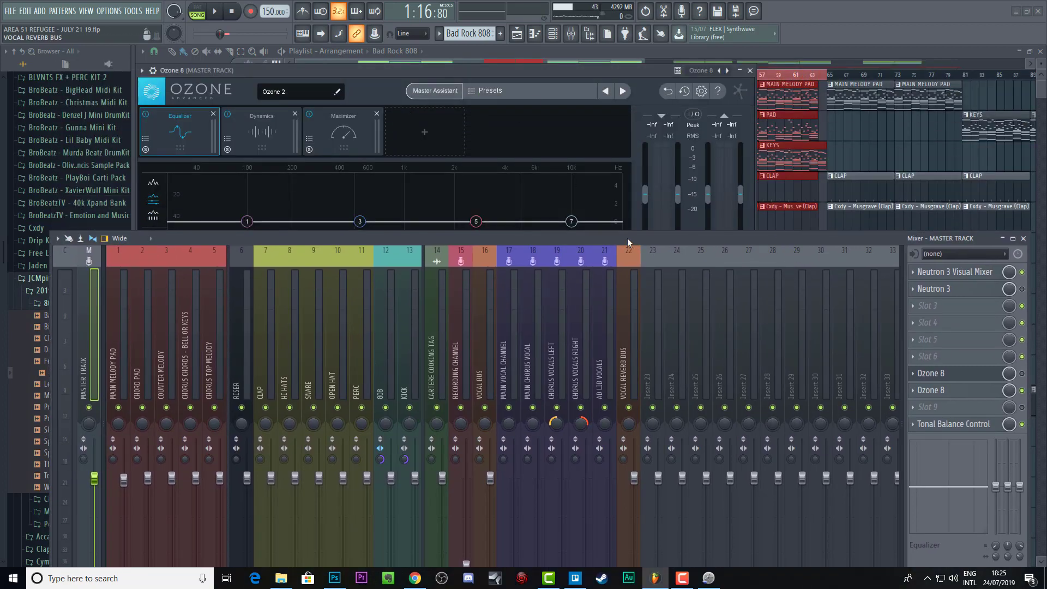
pyautogui.moveTo(627, 238); pyautogui.dragTo(637, 346)
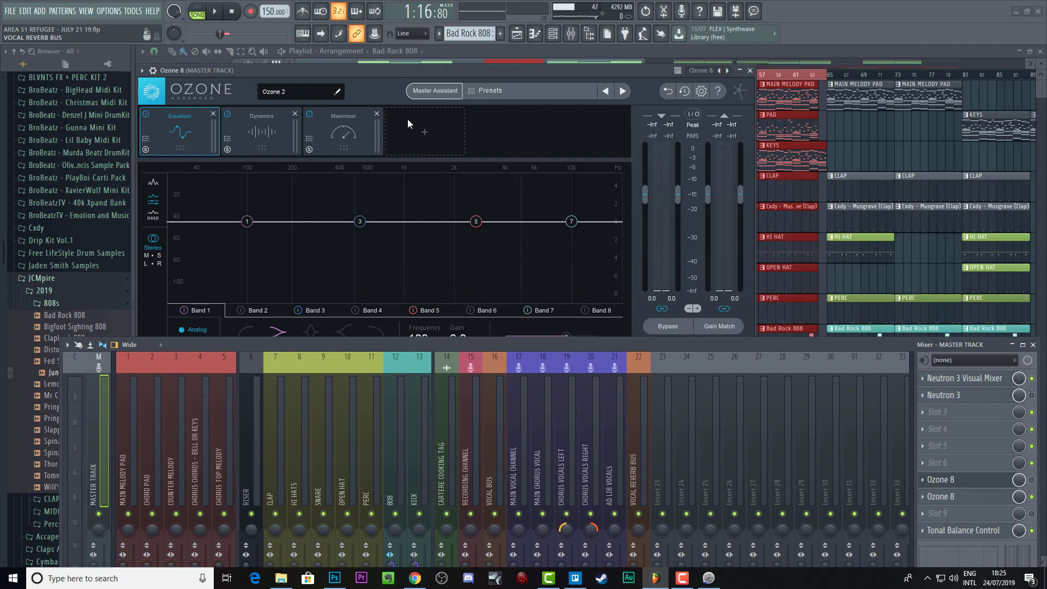
# Add a Spectral Shaper module to Ozone 2 and move the mixer aside to reveal its controls.
pyautogui.click(423, 133)
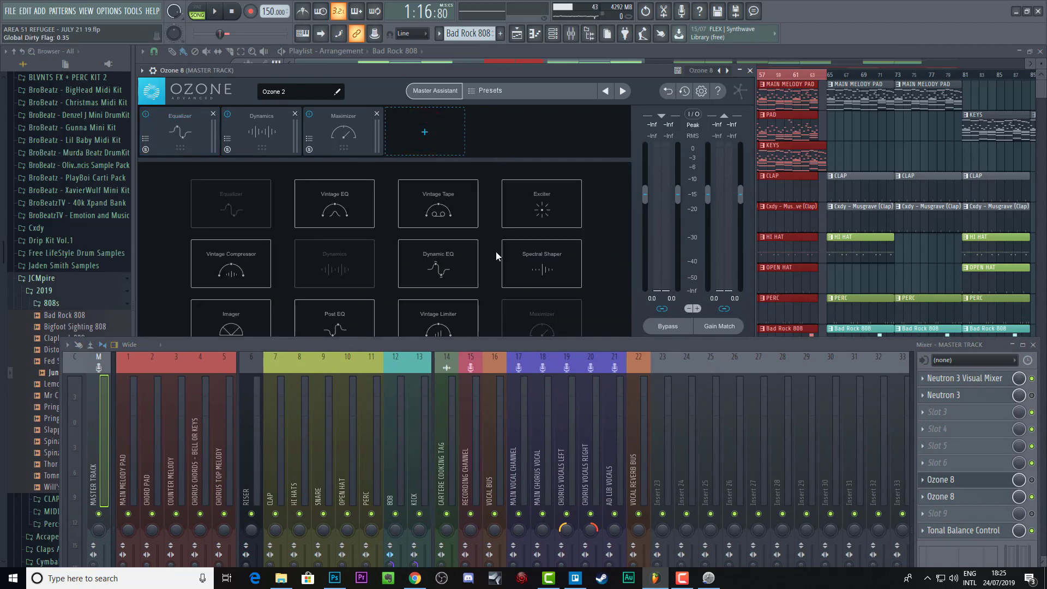
pyautogui.click(537, 257)
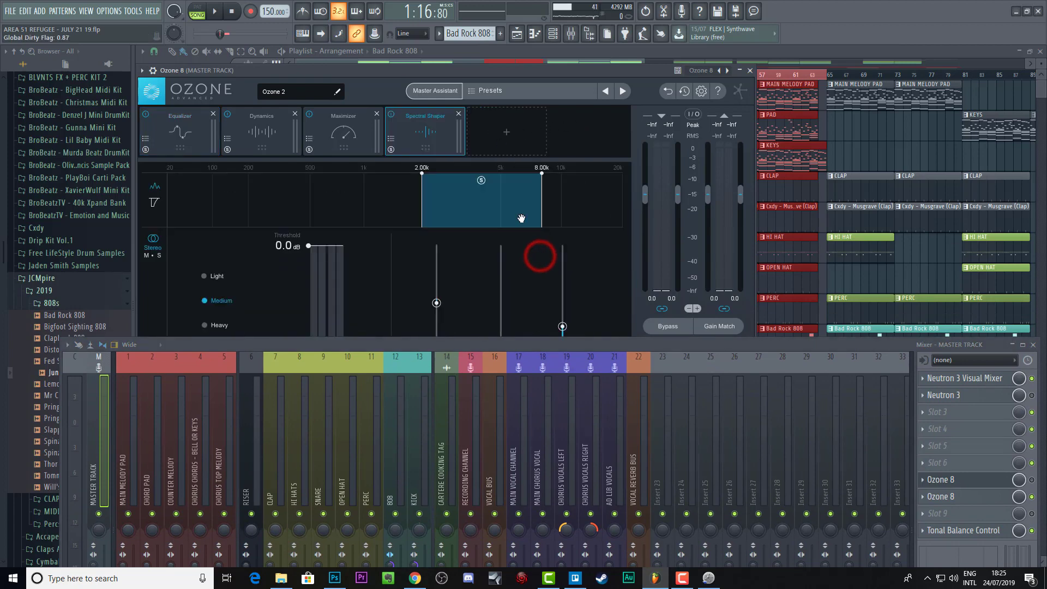
pyautogui.moveTo(493, 71); pyautogui.dragTo(481, 47)
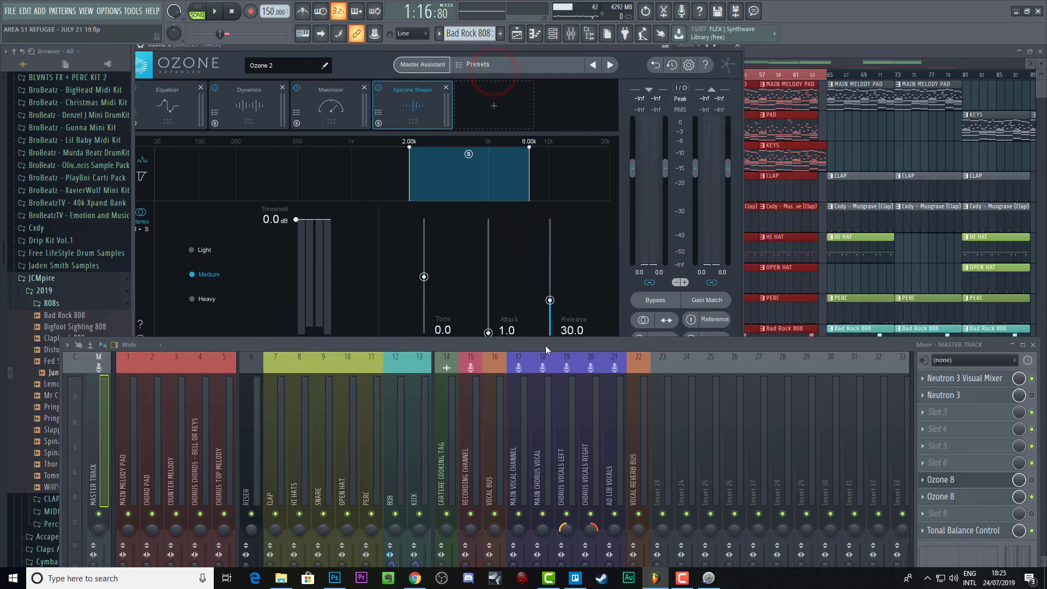
pyautogui.moveTo(545, 345); pyautogui.dragTo(885, 241)
pyautogui.moveTo(982, 180); pyautogui.dragTo(982, 149)
# Shift and narrow the Spectral Shaper's frequency region to about 1.76 kHz to 6.38 kHz.
pyautogui.moveTo(488, 178)
pyautogui.mouseDown()
pyautogui.moveTo(347, 181)
pyautogui.moveTo(519, 203)
pyautogui.moveTo(467, 178)
pyautogui.mouseUp()
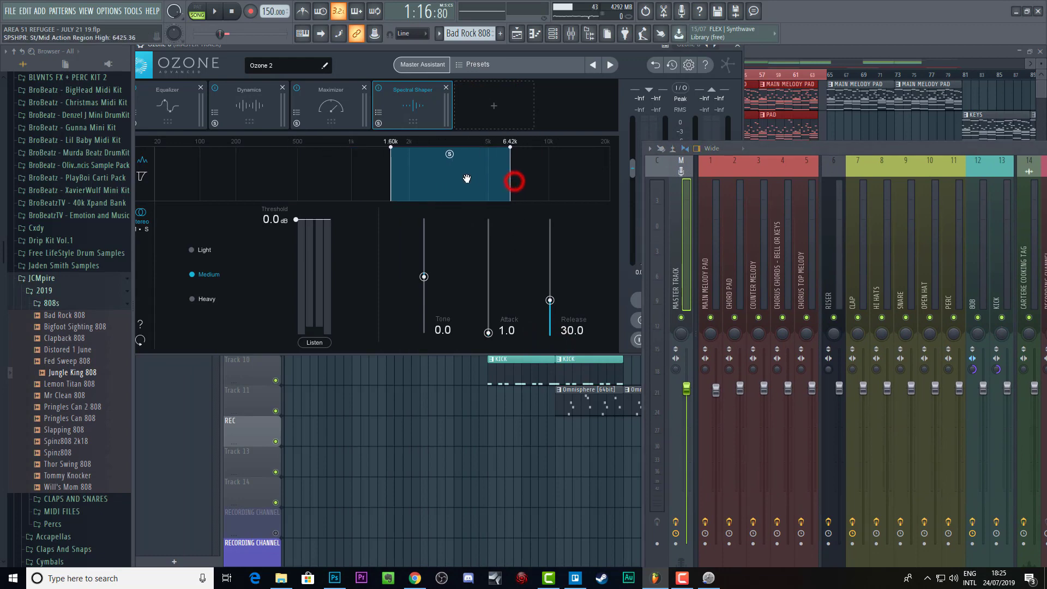
pyautogui.moveTo(389, 146)
pyautogui.mouseDown()
pyautogui.moveTo(268, 135)
pyautogui.moveTo(398, 153)
pyautogui.mouseUp()
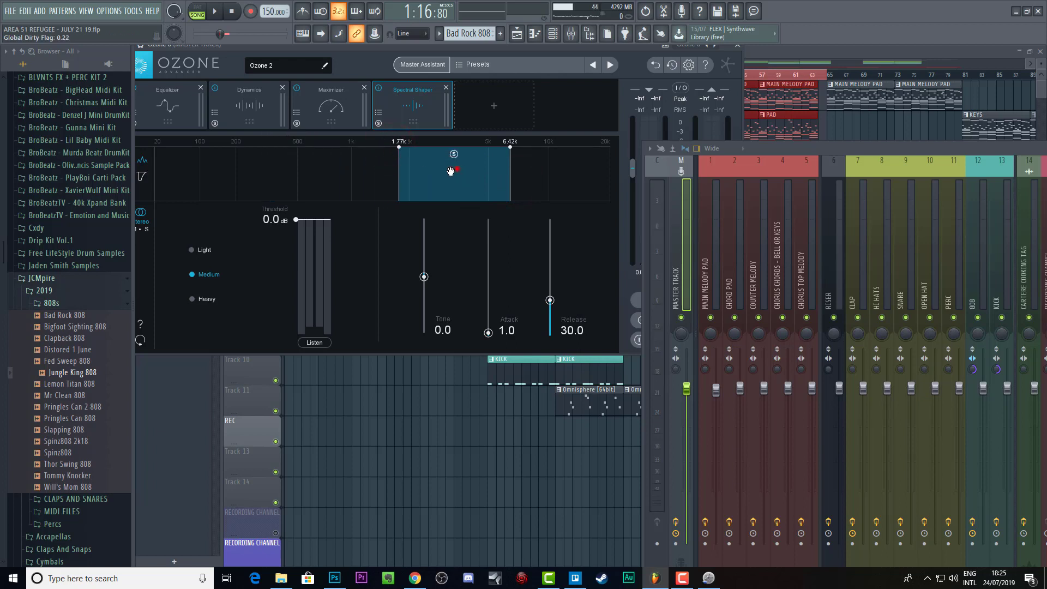
pyautogui.moveTo(457, 168); pyautogui.dragTo(434, 165)
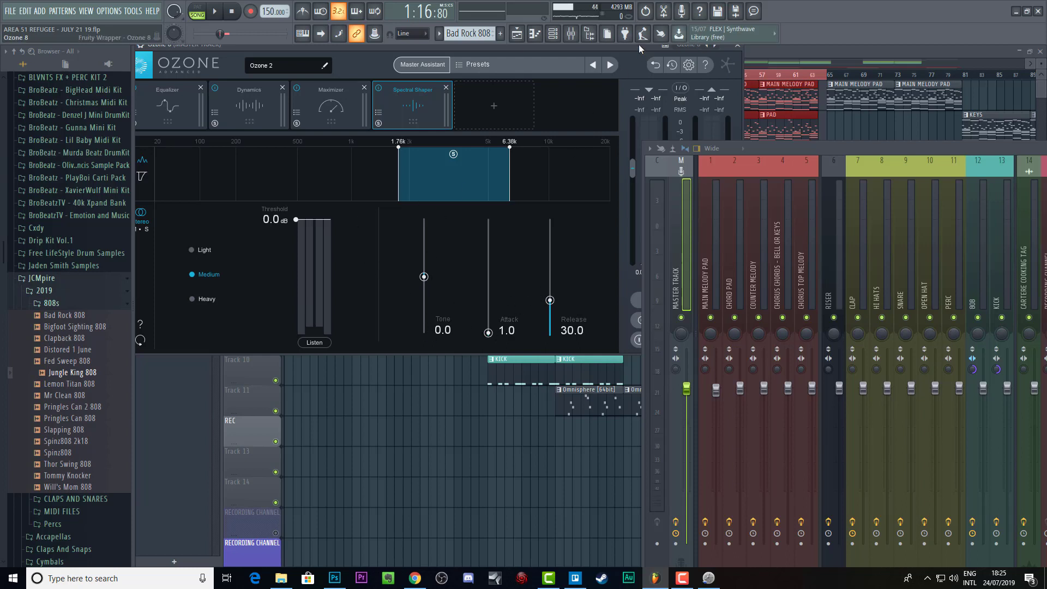
# Close the Ozone window, delete the Ozone 8 instance in slot 7 of the master track, and recentre the mixer.
pyautogui.moveTo(639, 45); pyautogui.dragTo(644, 81)
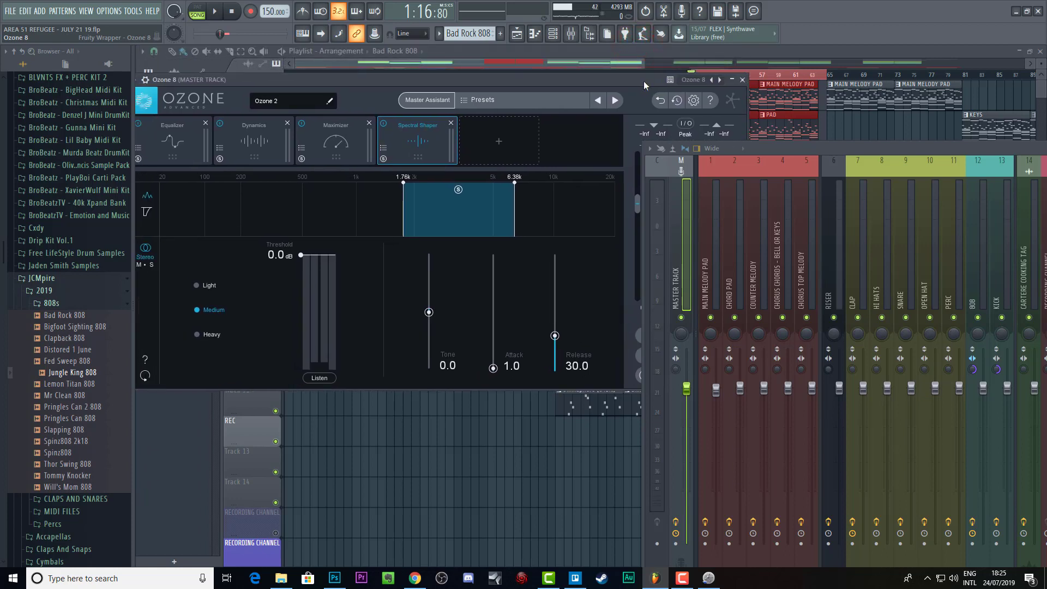
pyautogui.click(742, 79)
pyautogui.moveTo(827, 147); pyautogui.dragTo(218, 47)
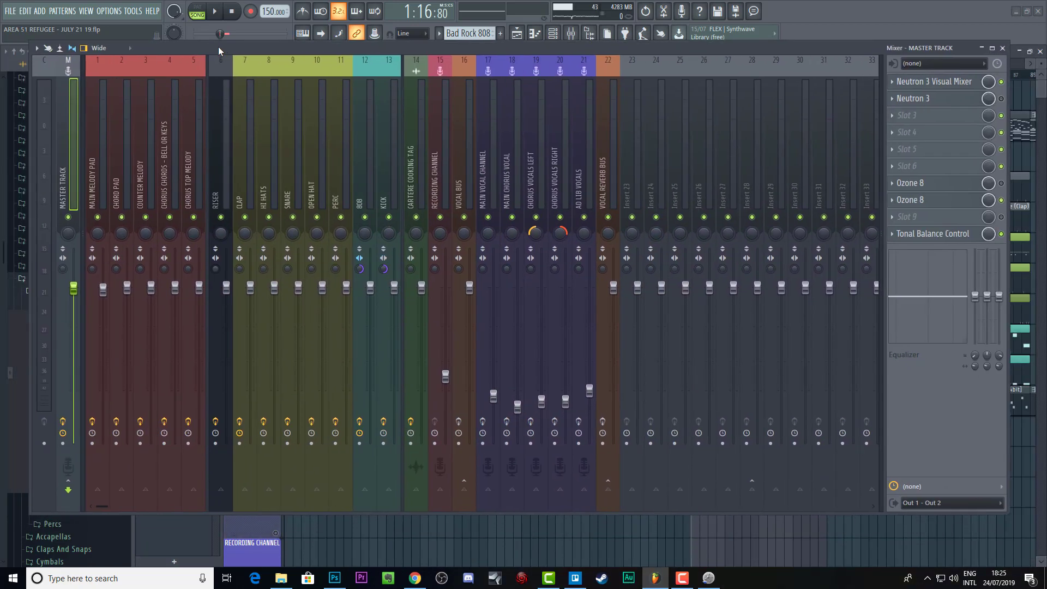
pyautogui.click(888, 184)
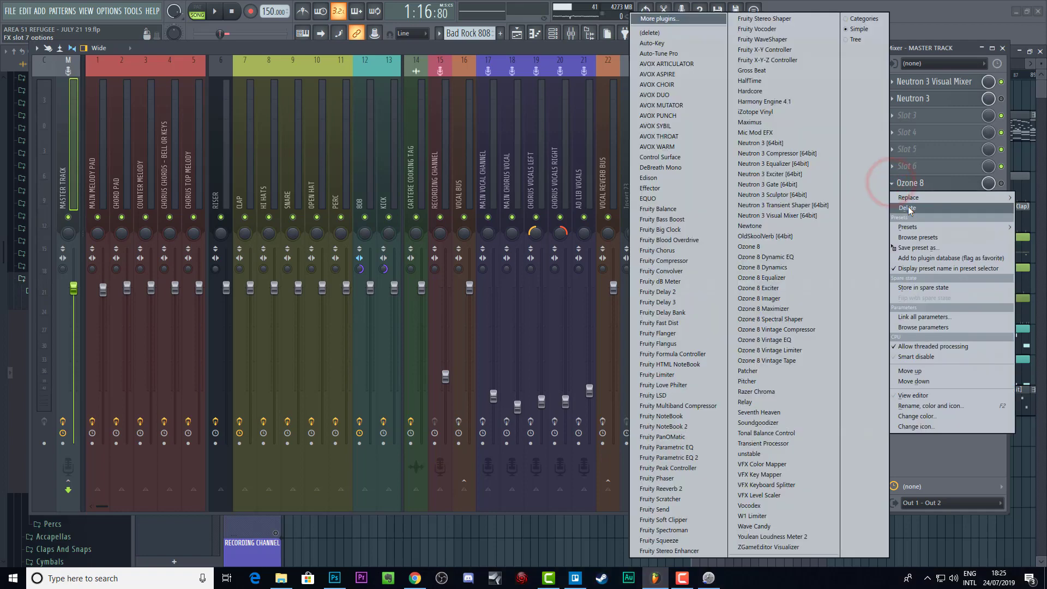
pyautogui.click(908, 209)
pyautogui.moveTo(798, 50); pyautogui.dragTo(819, 59)
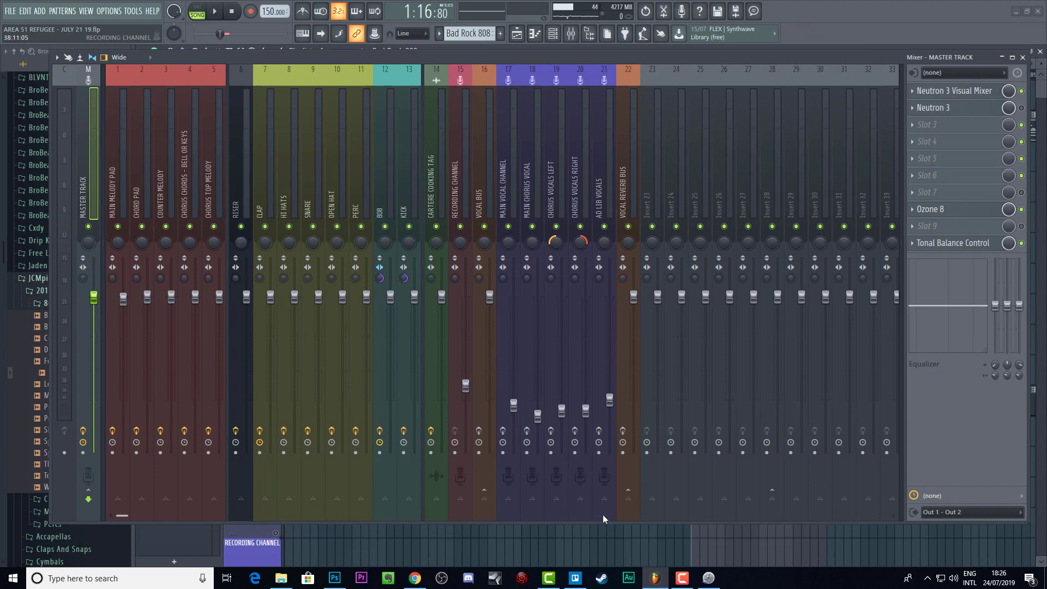
# Switch to Chrome and examine the "What's new in 8?" section of iZotope's Ozone 8 page.
pyautogui.click(421, 582)
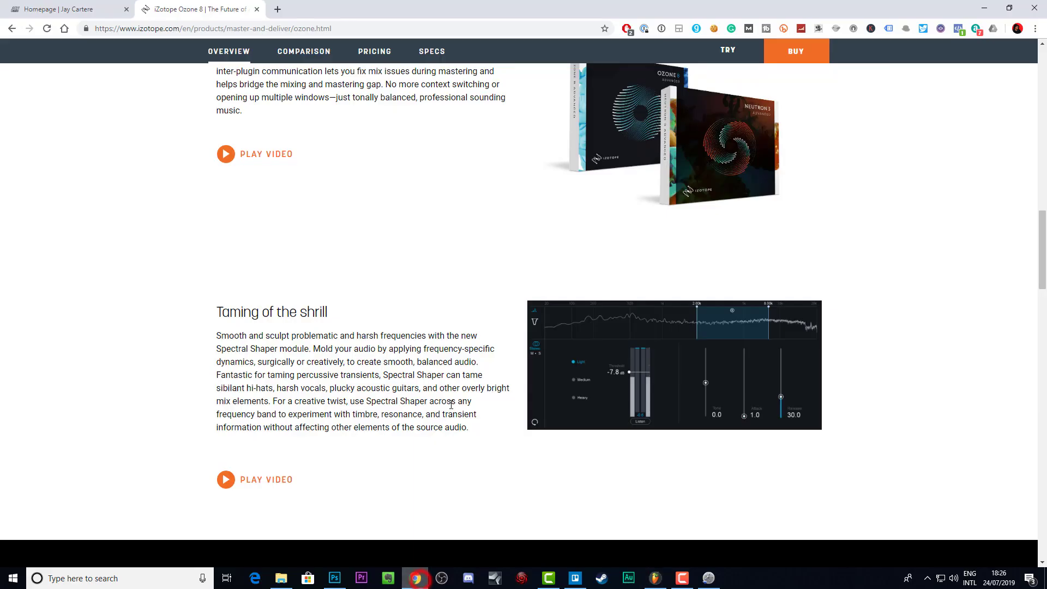
pyautogui.scroll(-6, 456, 378)
pyautogui.scroll(1, 457, 378)
pyautogui.scroll(4, 457, 378)
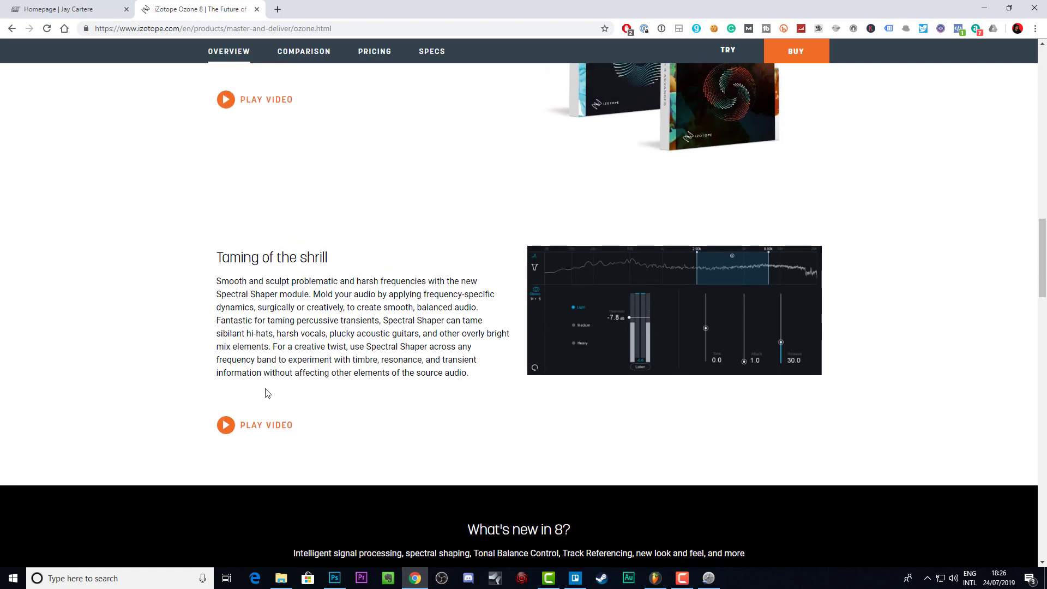
pyautogui.scroll(-4, 404, 423)
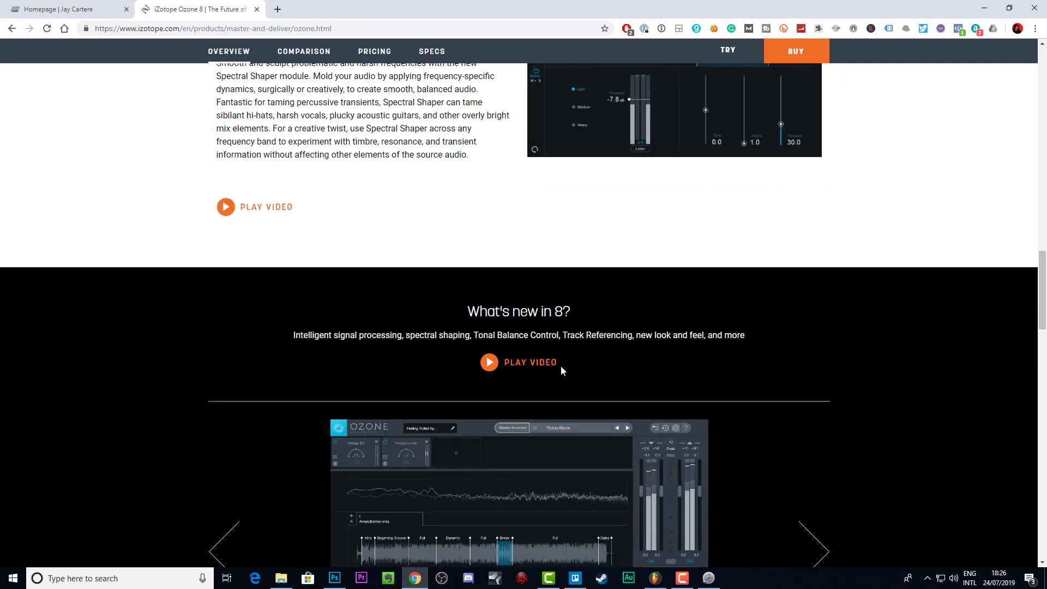
pyautogui.scroll(-1, 695, 346)
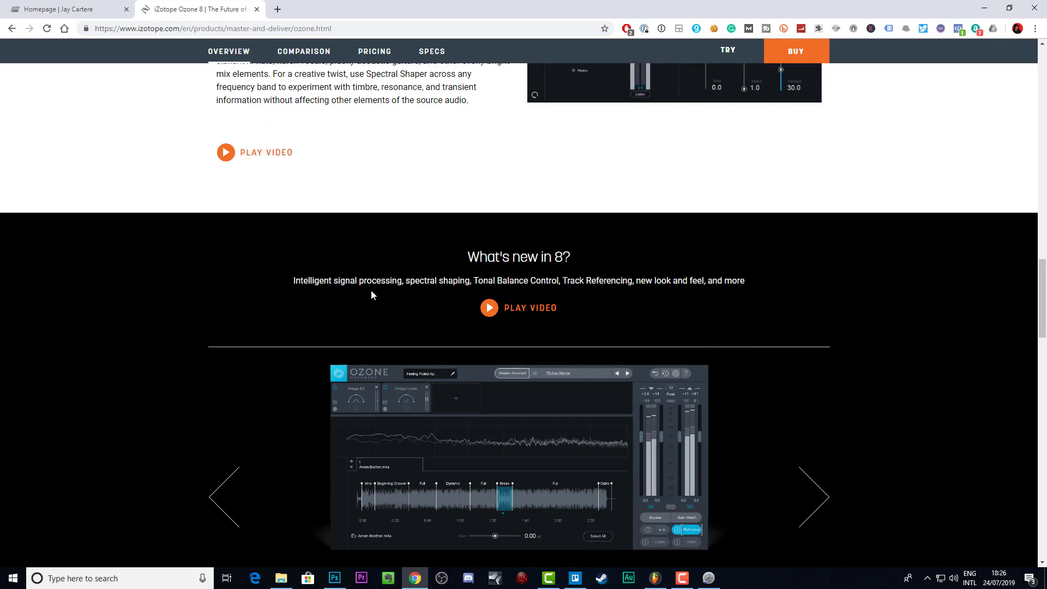
pyautogui.scroll(-1, 371, 290)
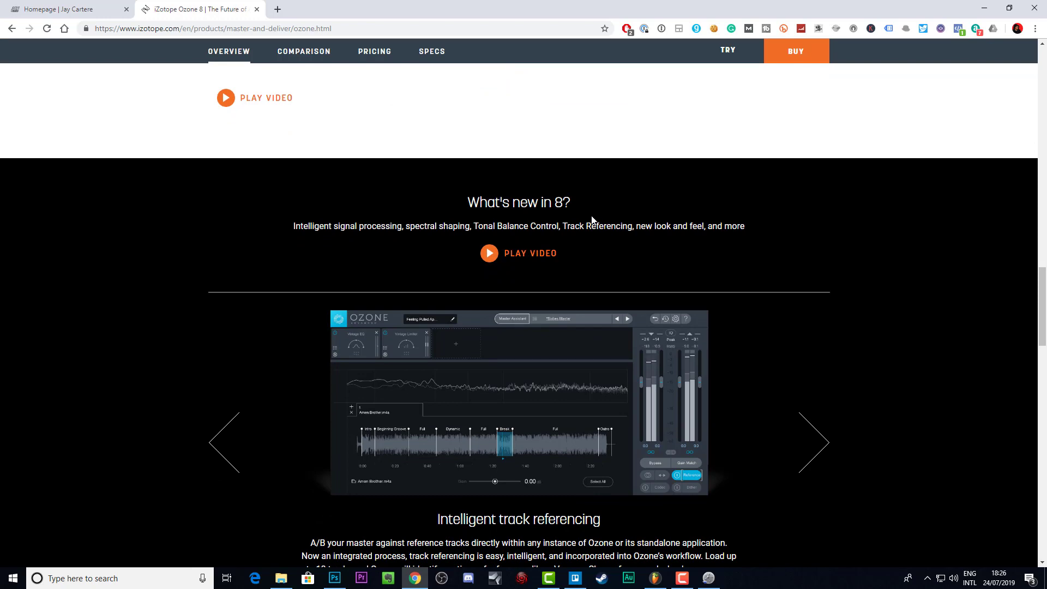
# Read the "Intelligent track referencing" section further down the Ozone 8 page.
pyautogui.scroll(-5, 662, 316)
pyautogui.scroll(1, 671, 316)
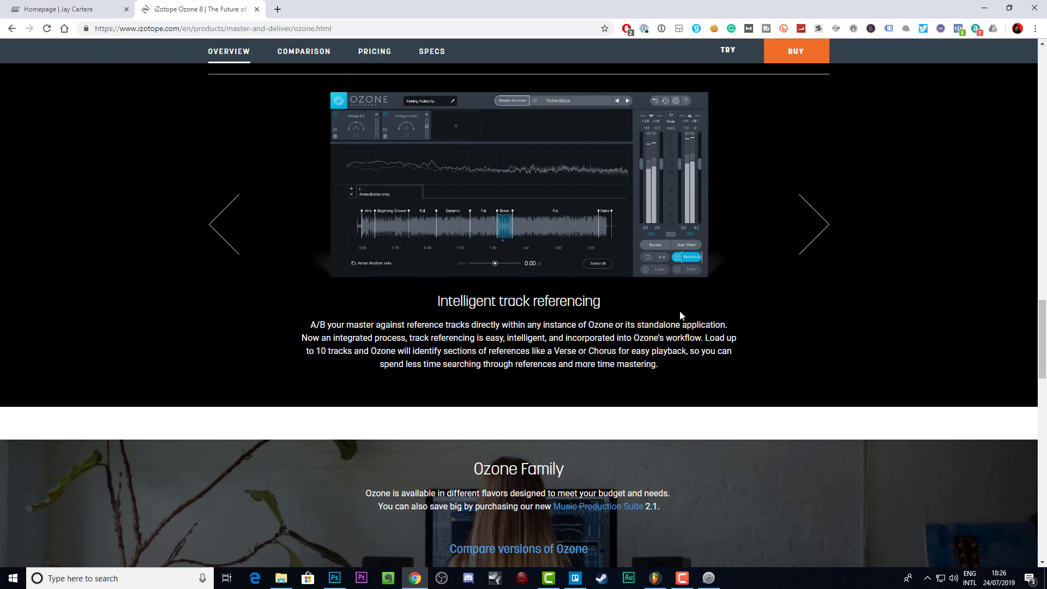
pyautogui.scroll(1, 713, 315)
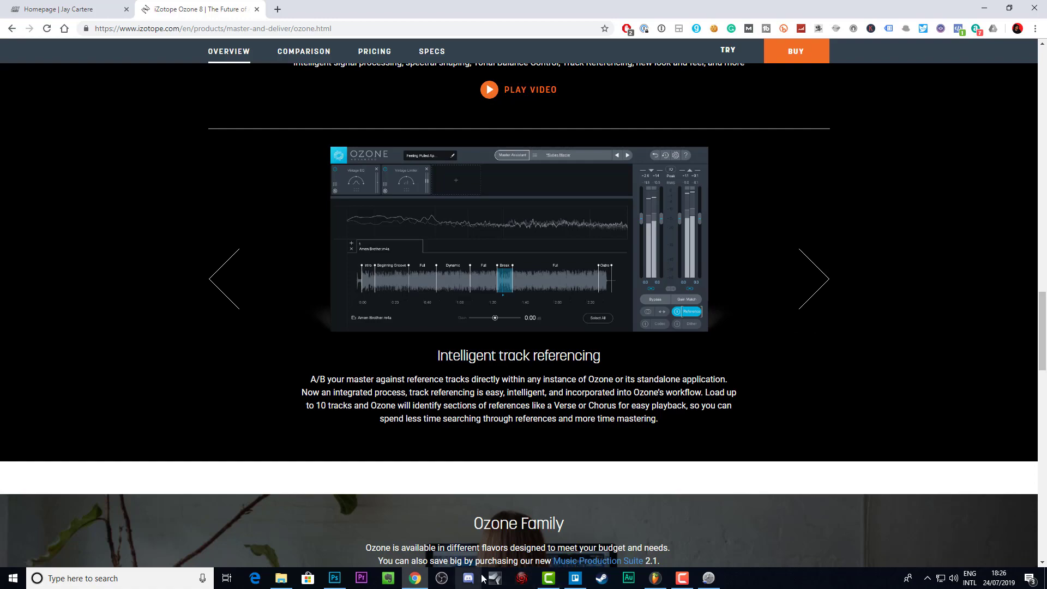
# Switch to FL Studio, open the master track's Ozone 8 plugin, and move the mixer aside to reveal it.
pyautogui.click(655, 577)
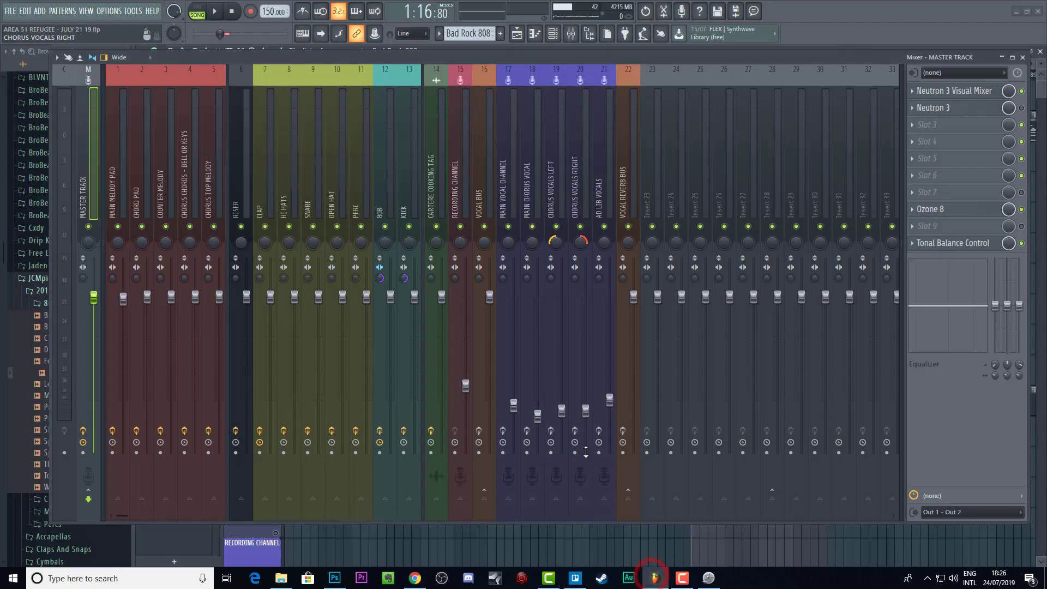
pyautogui.moveTo(649, 55); pyautogui.dragTo(649, 76)
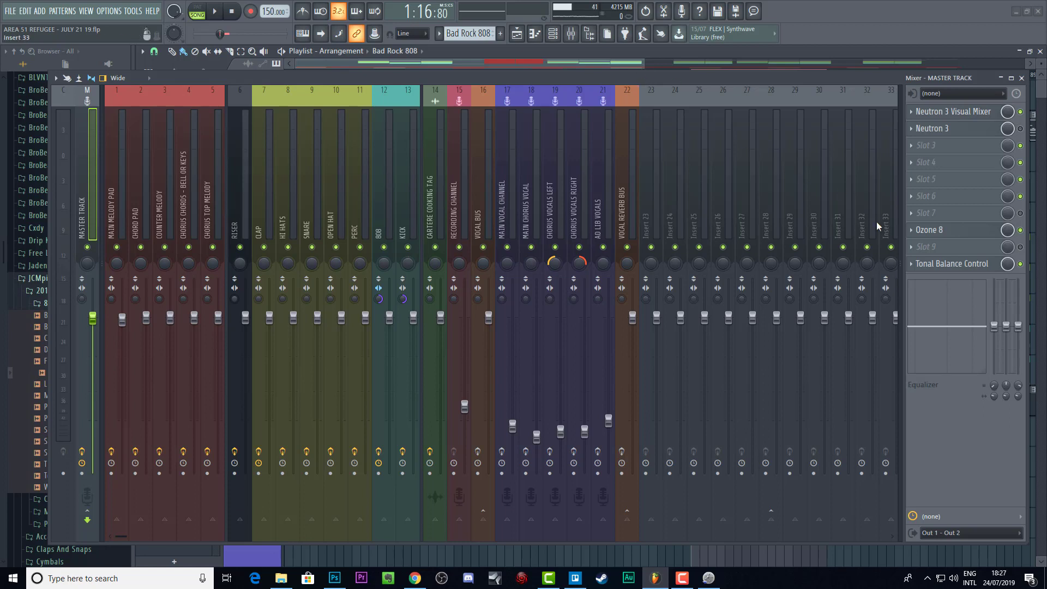
pyautogui.moveTo(819, 73); pyautogui.dragTo(789, 66)
pyautogui.click(921, 223)
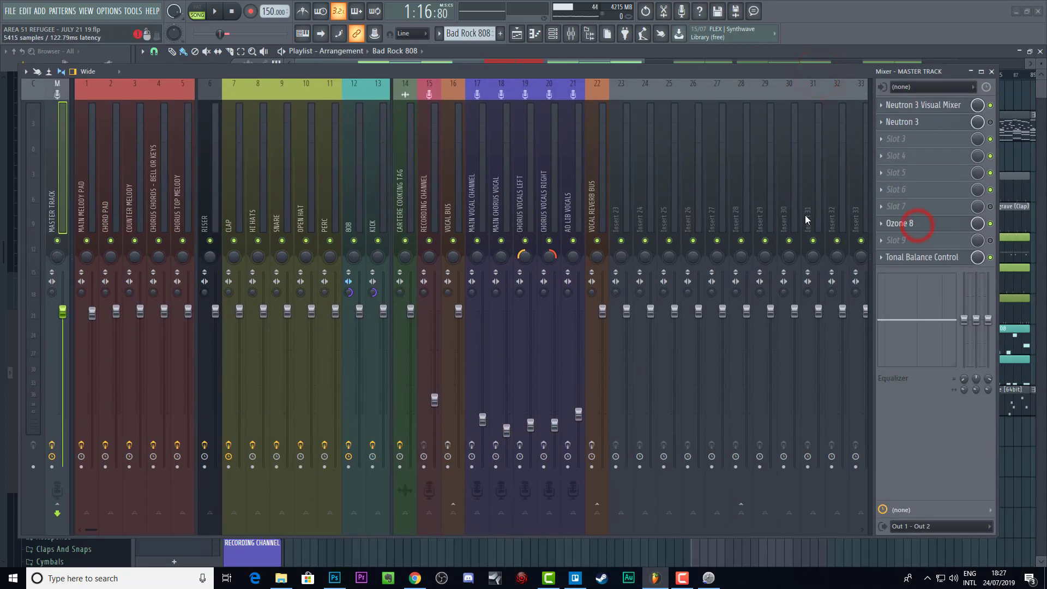
pyautogui.moveTo(657, 72); pyautogui.dragTo(1032, 154)
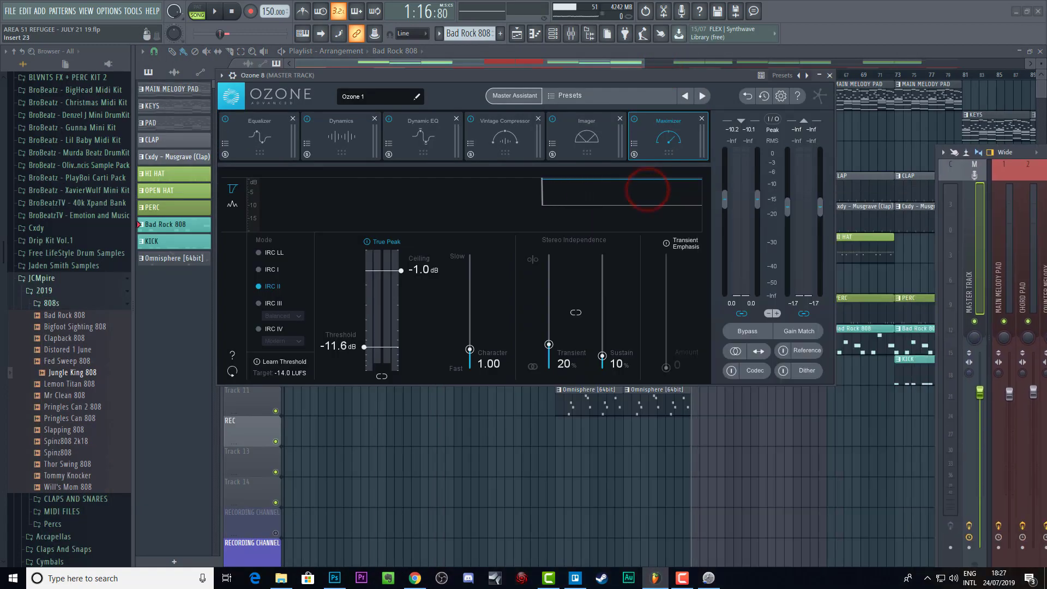
# Open Ozone's referencing panel and import the "Alive MASTER 2 done" WAV from the ALIVE MASTER folder as a reference track.
pyautogui.click(797, 351)
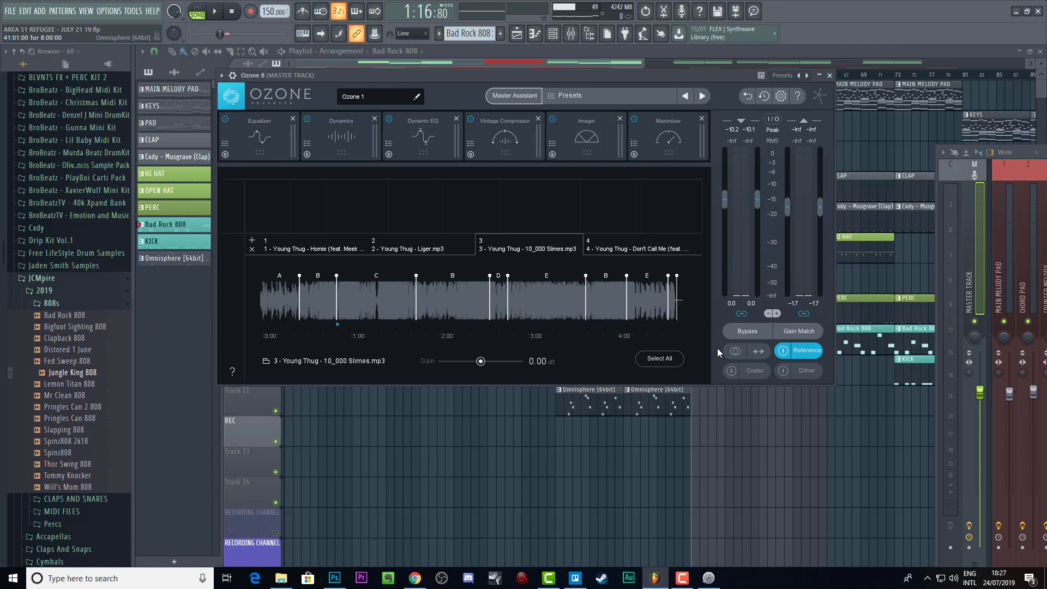
pyautogui.click(786, 348)
pyautogui.click(266, 361)
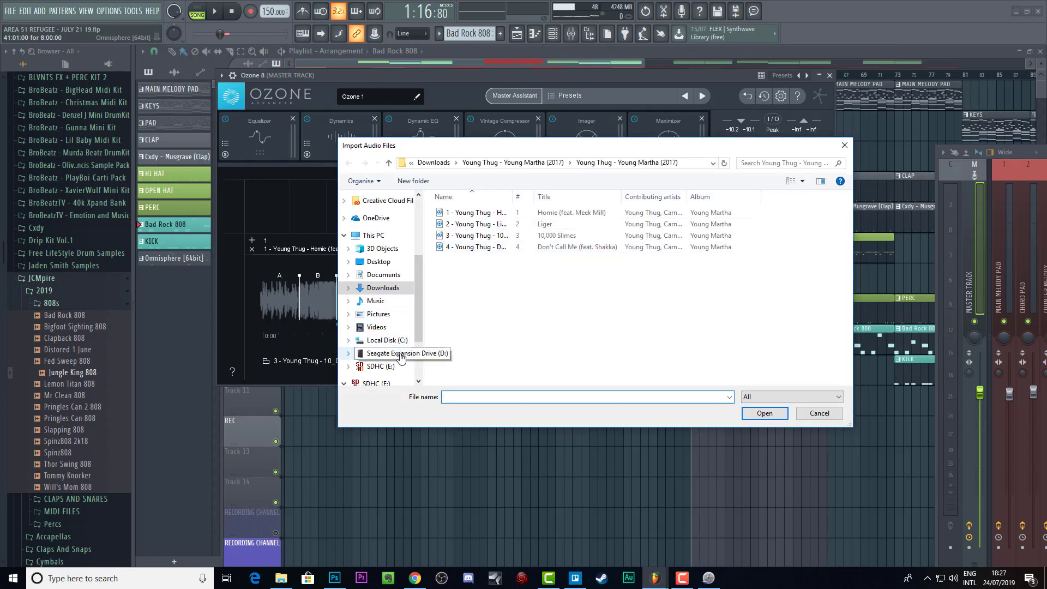
pyautogui.click(482, 267)
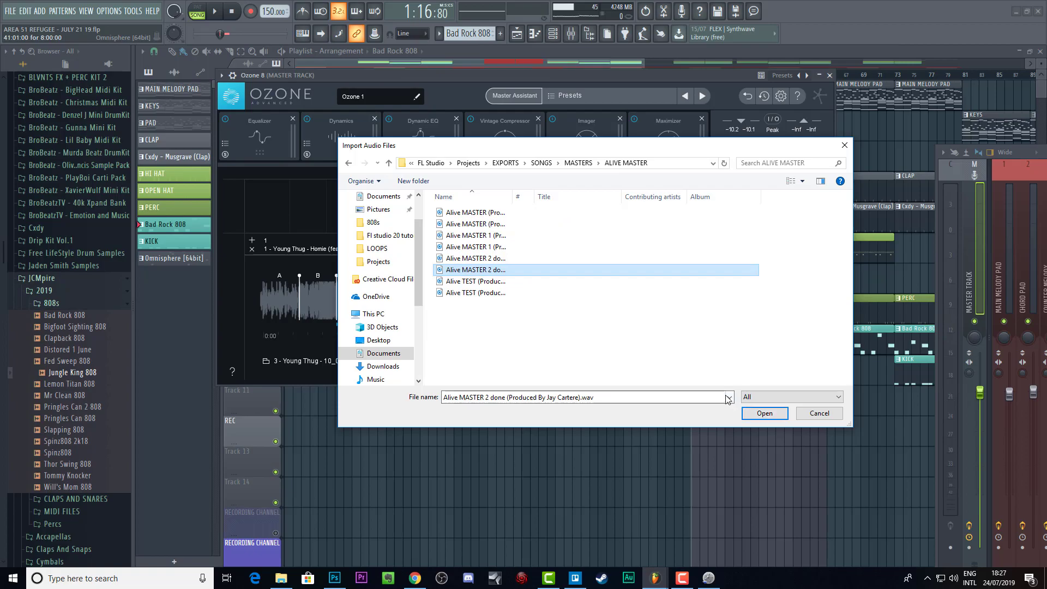
pyautogui.click(761, 414)
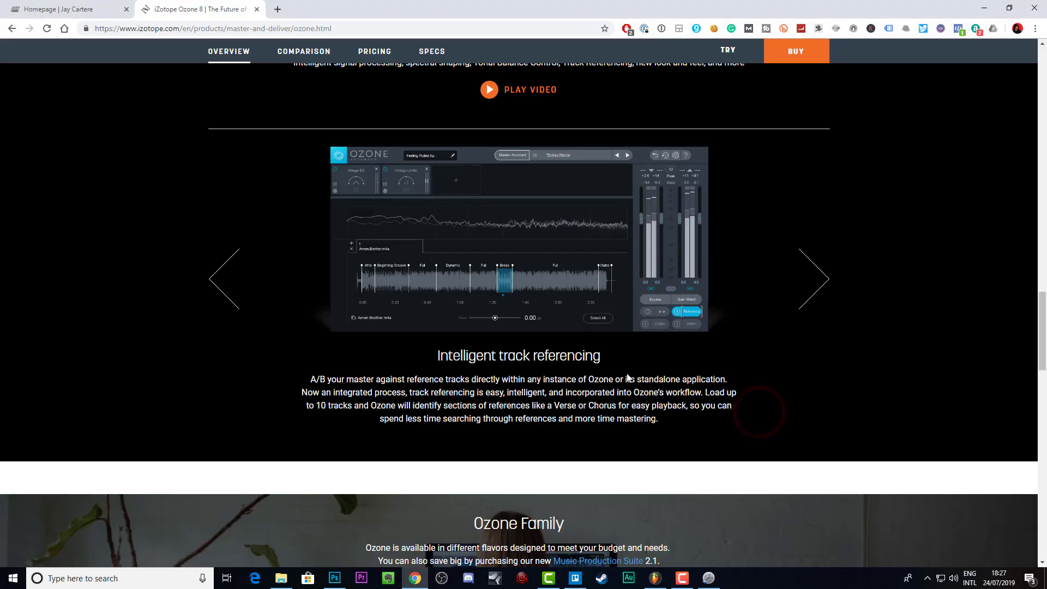
pyautogui.click(654, 577)
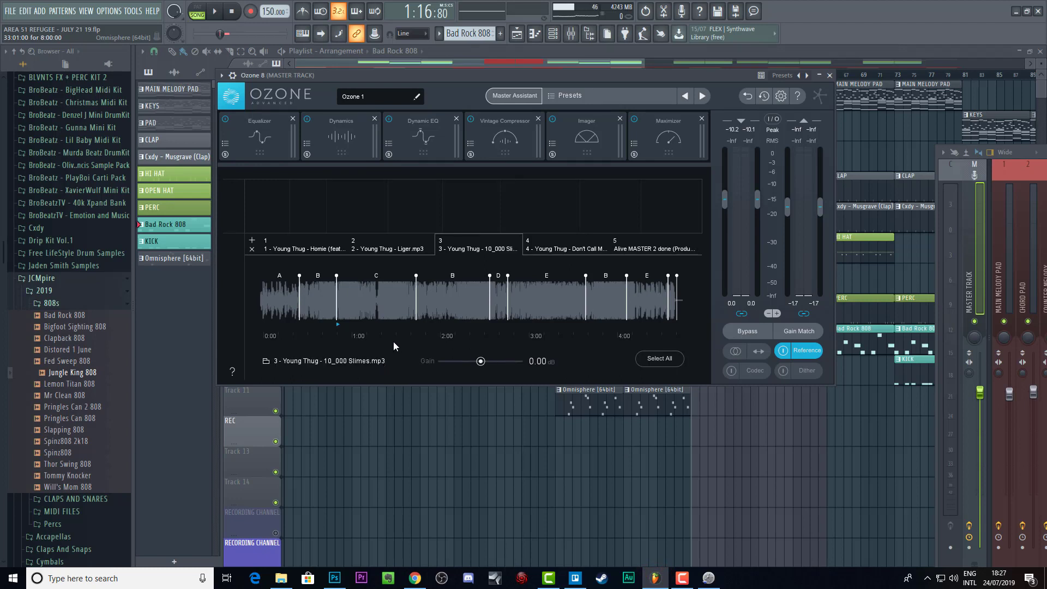
# Select the Alive MASTER 2 done reference, loop its first D section, and play the beat briefly to compare their spectra.
pyautogui.click(643, 245)
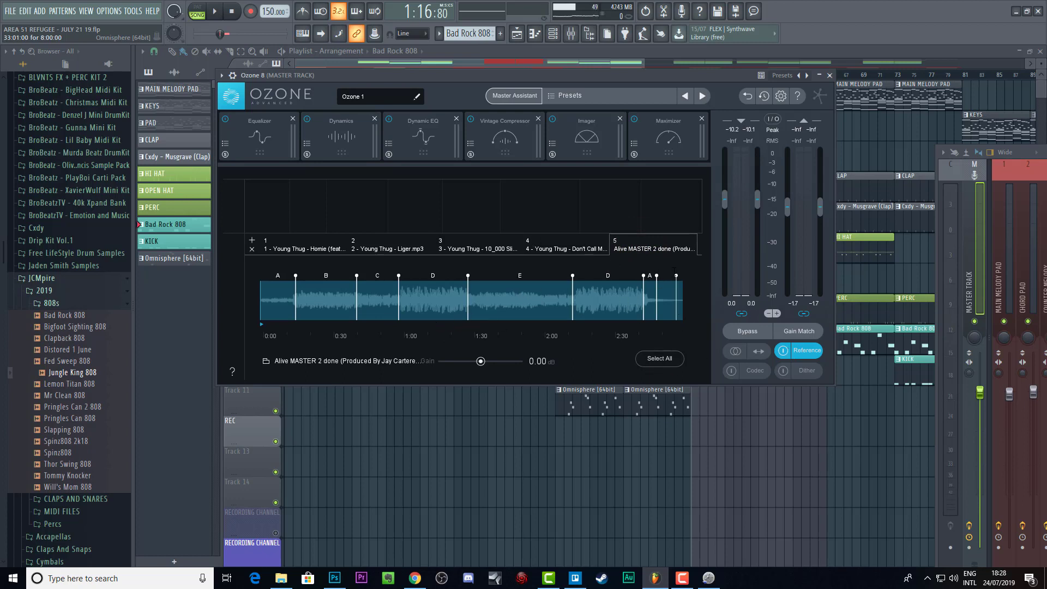
pyautogui.click(426, 300)
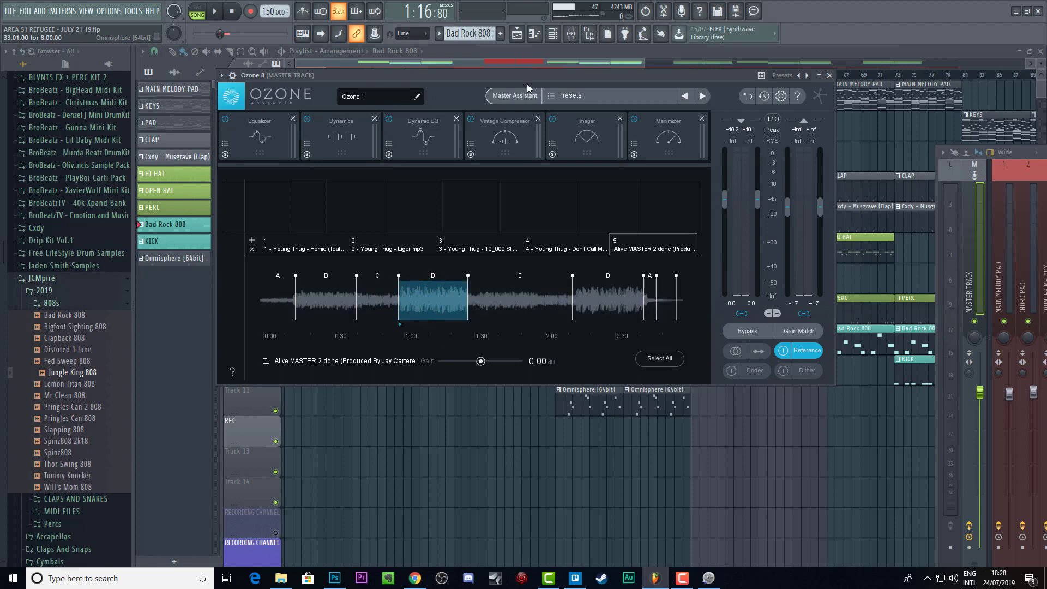
pyautogui.moveTo(532, 78); pyautogui.dragTo(574, 129)
pyautogui.moveTo(574, 131); pyautogui.dragTo(554, 185)
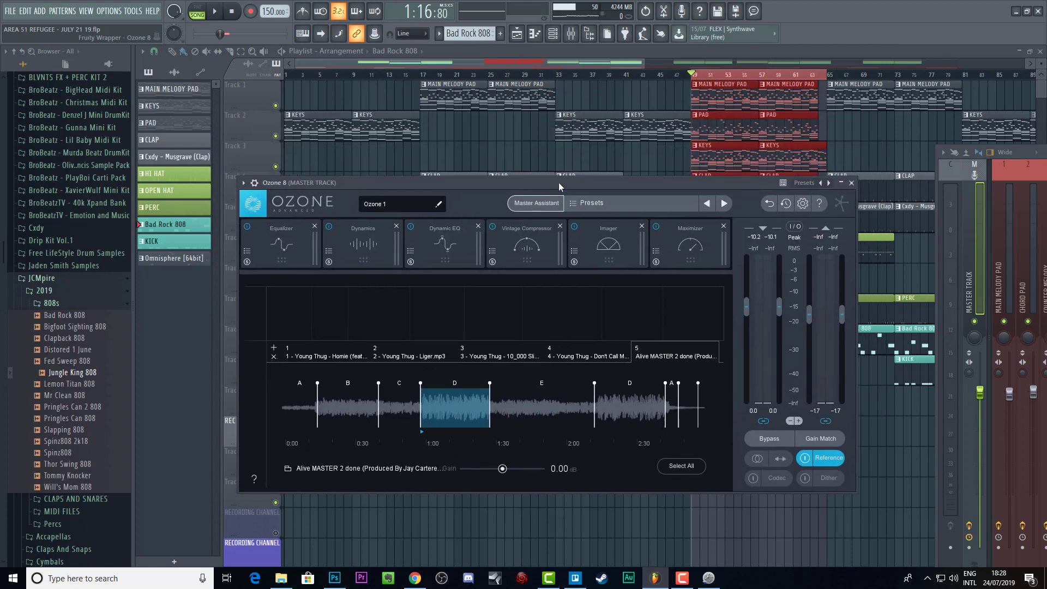
pyautogui.click(619, 185)
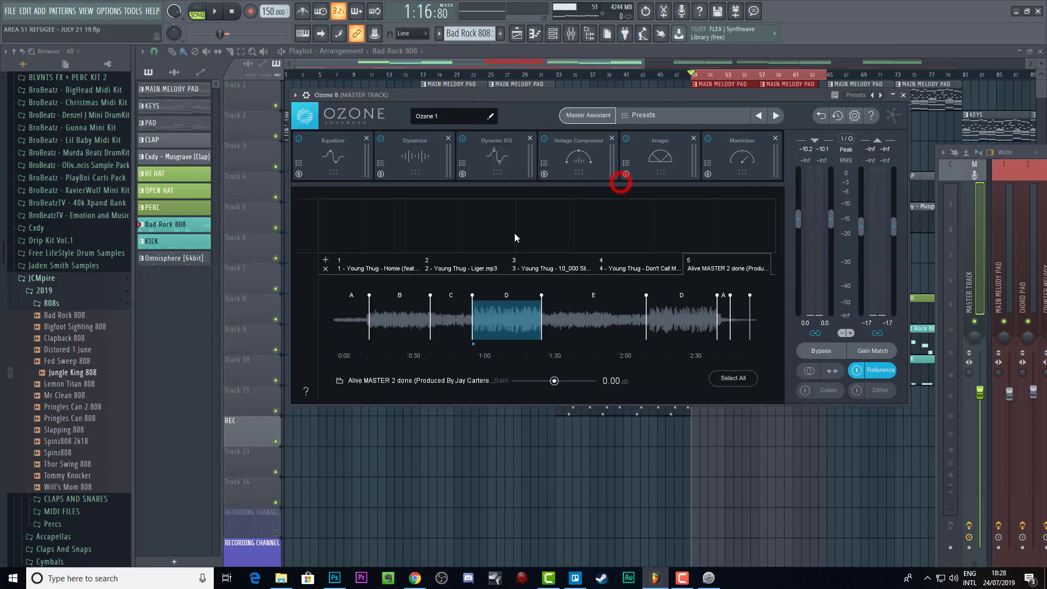
pyautogui.press('space')
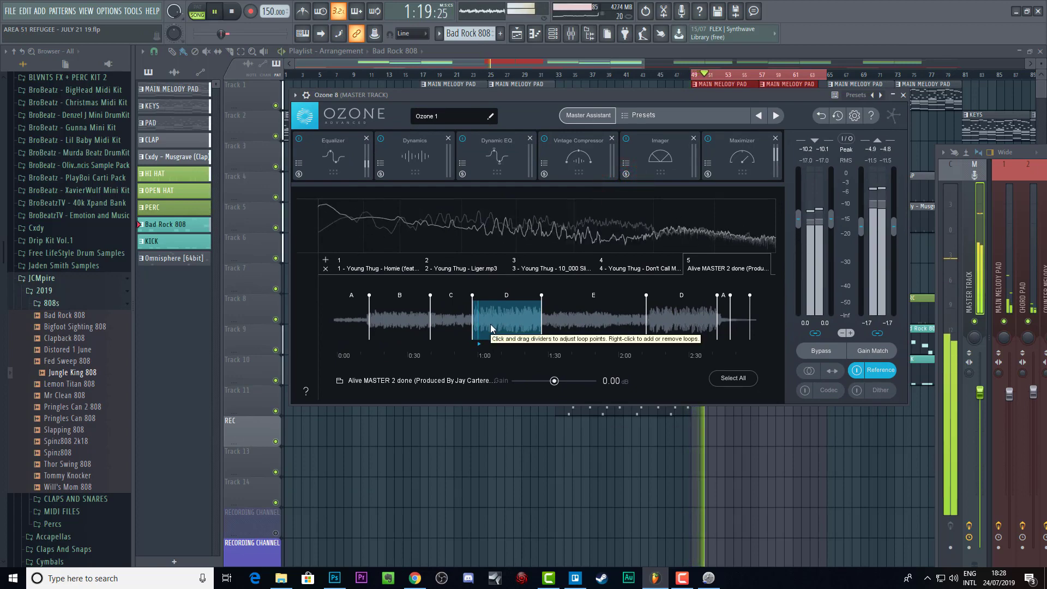
pyautogui.press('space')
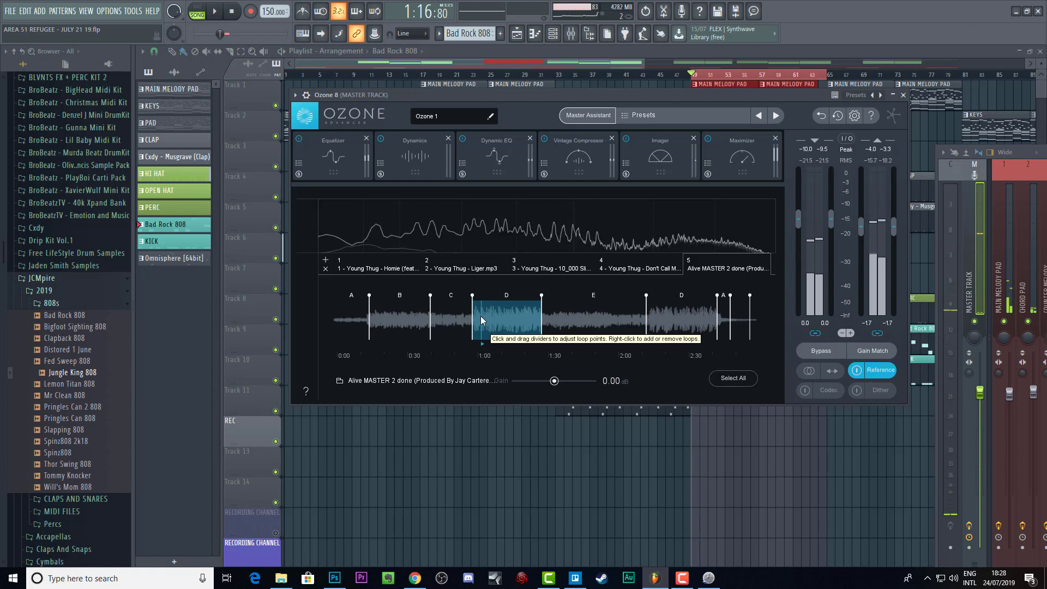
# Loop section C of the reference track and play the beat against it, shifting the Ozone window slightly.
pyautogui.click(448, 321)
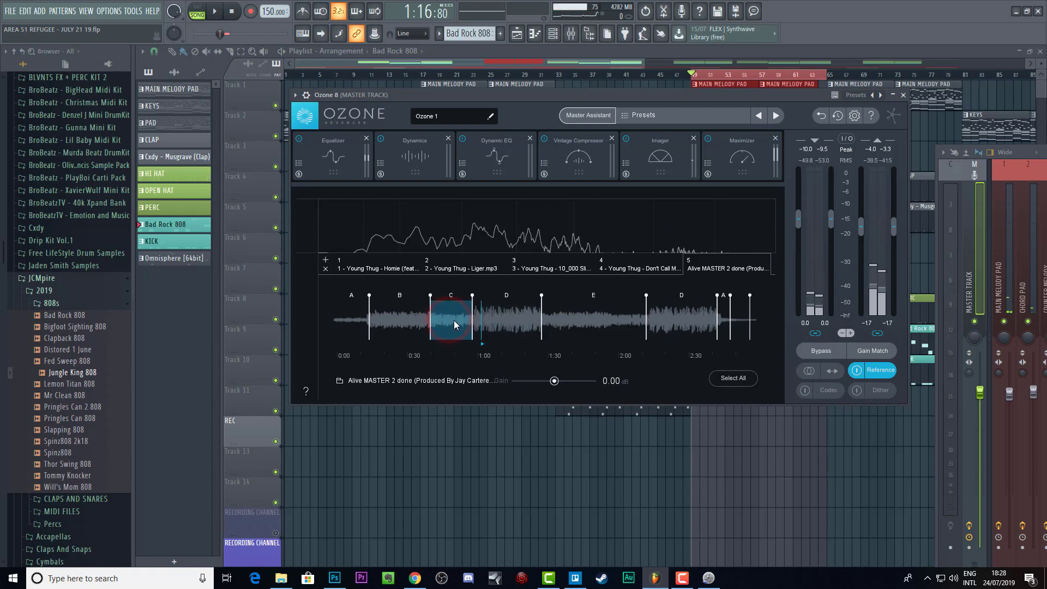
pyautogui.press('space')
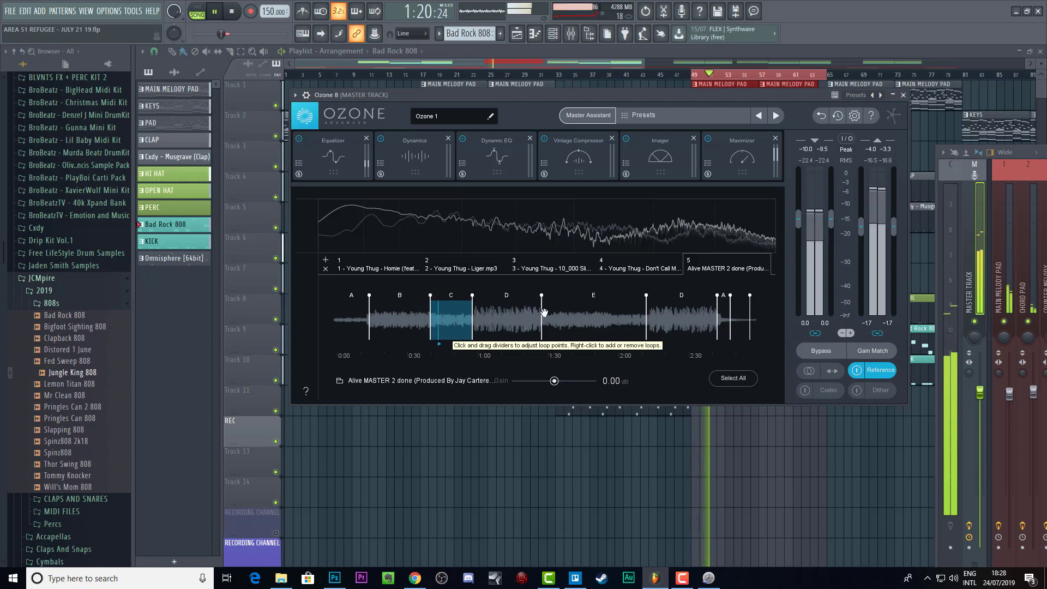
pyautogui.moveTo(681, 98); pyautogui.dragTo(655, 105)
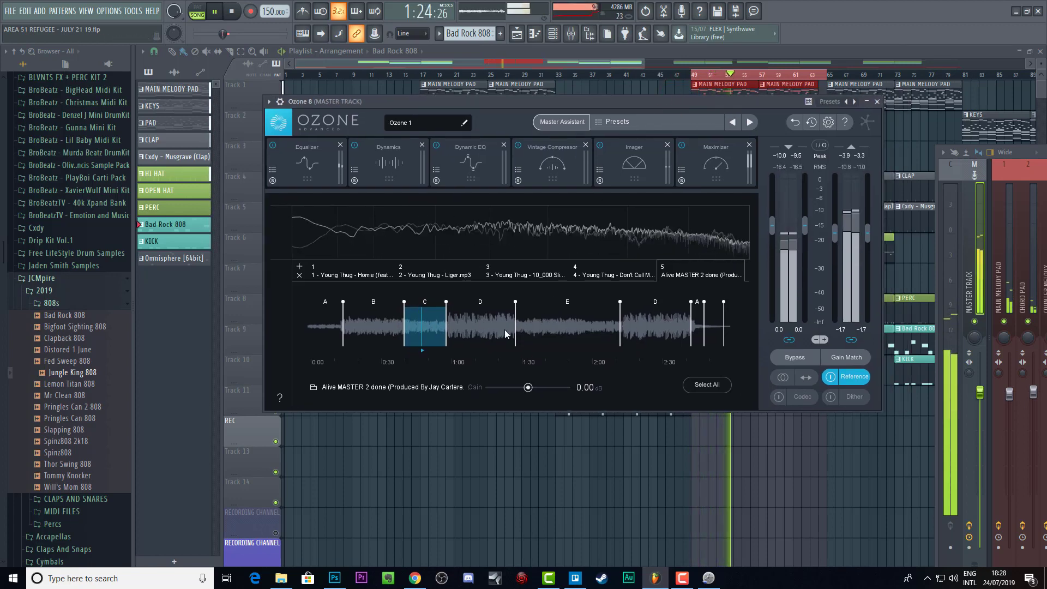
pyautogui.press('space')
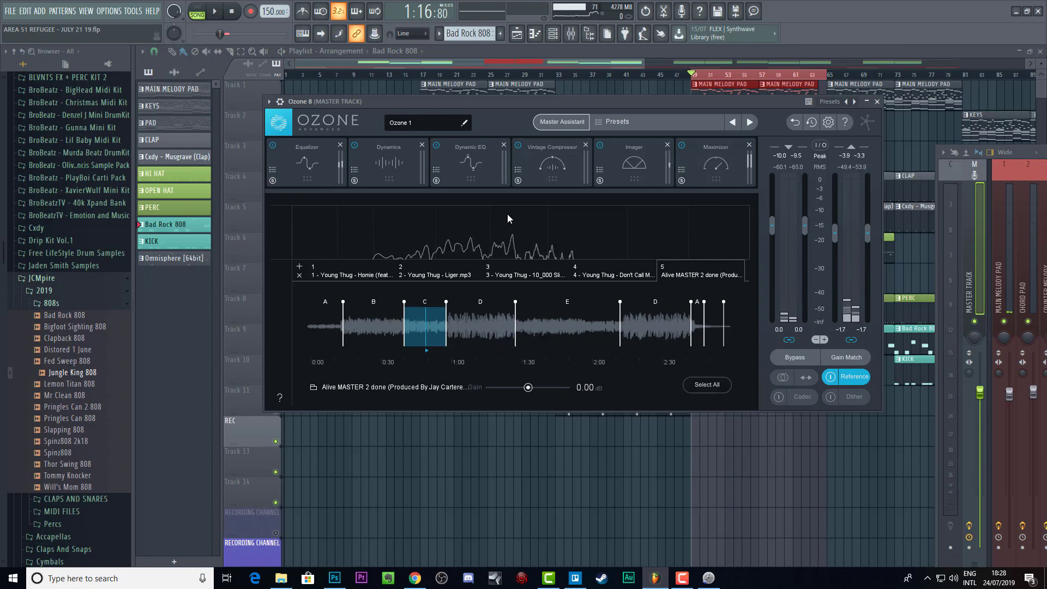
# Select the reference track's detected sections E, D, C and B one after another, finishing on section E.
pyautogui.moveTo(518, 101)
pyautogui.mouseDown()
pyautogui.moveTo(510, 140)
pyautogui.moveTo(510, 111)
pyautogui.mouseUp()
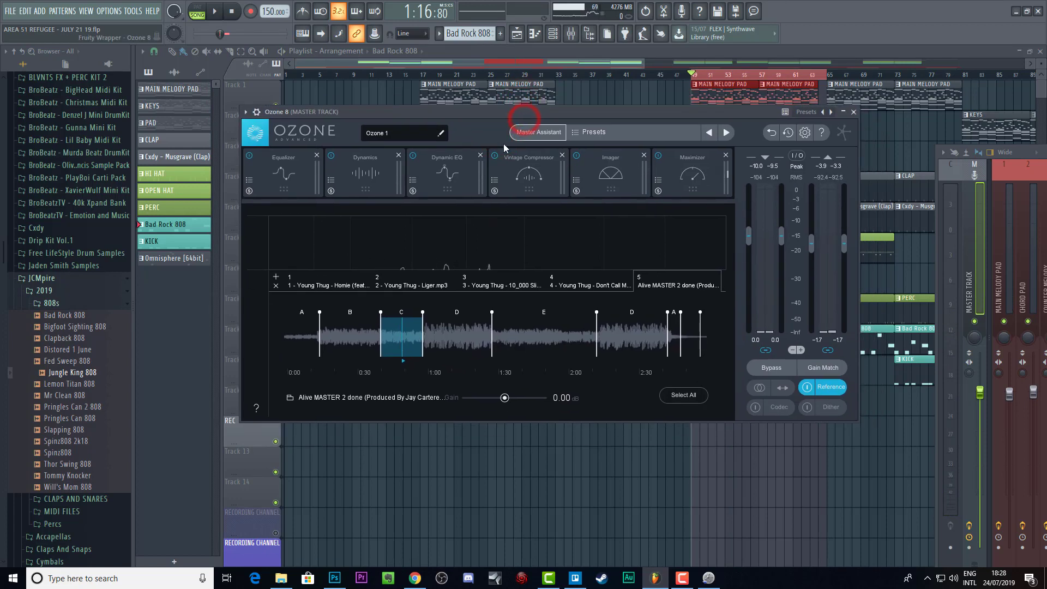
pyautogui.click(544, 332)
pyautogui.click(631, 336)
pyautogui.click(466, 328)
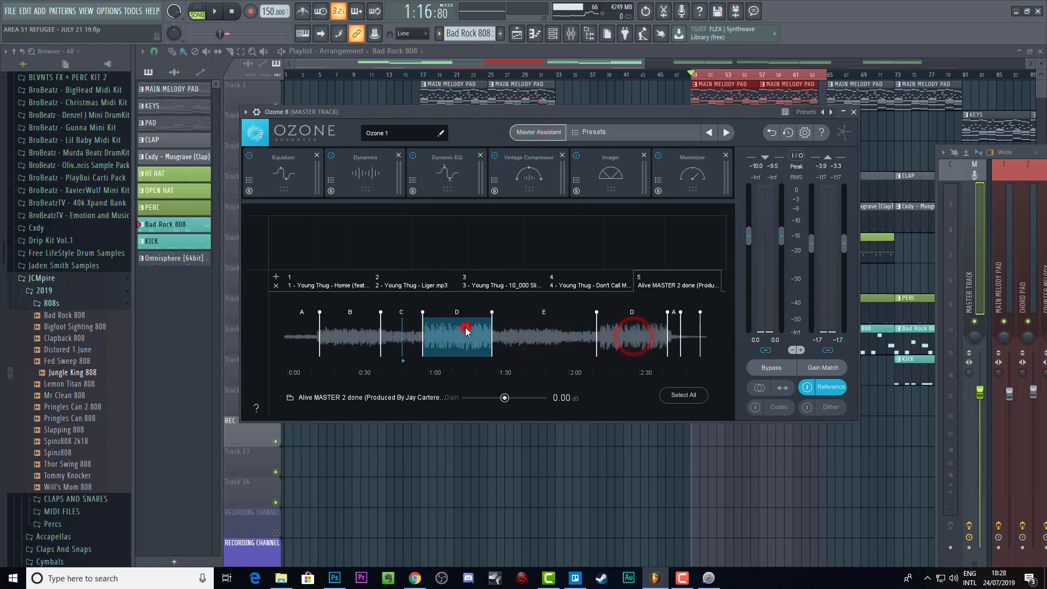
pyautogui.click(406, 326)
pyautogui.click(335, 323)
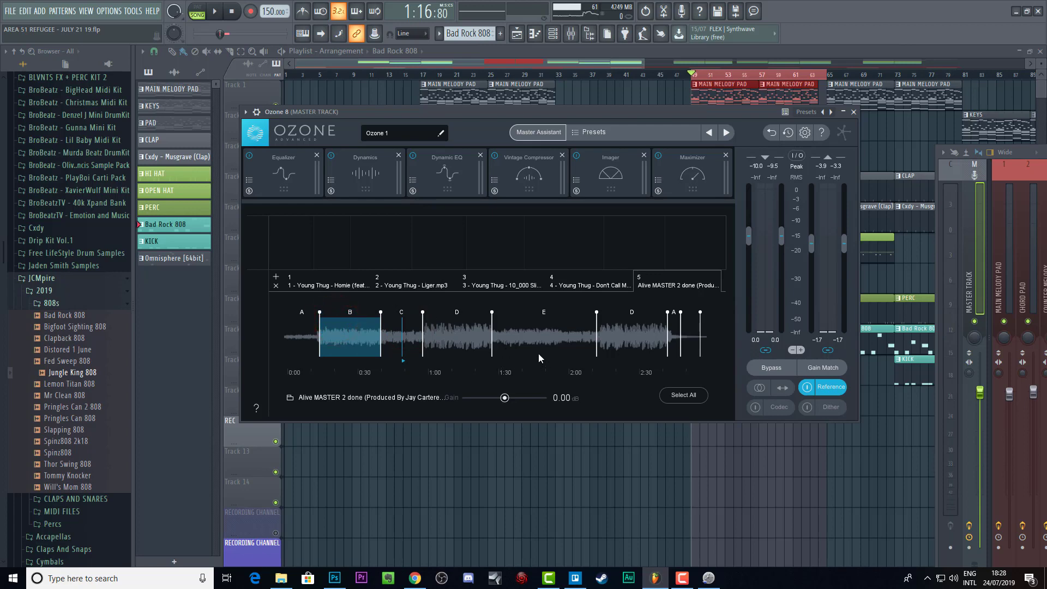
pyautogui.click(544, 331)
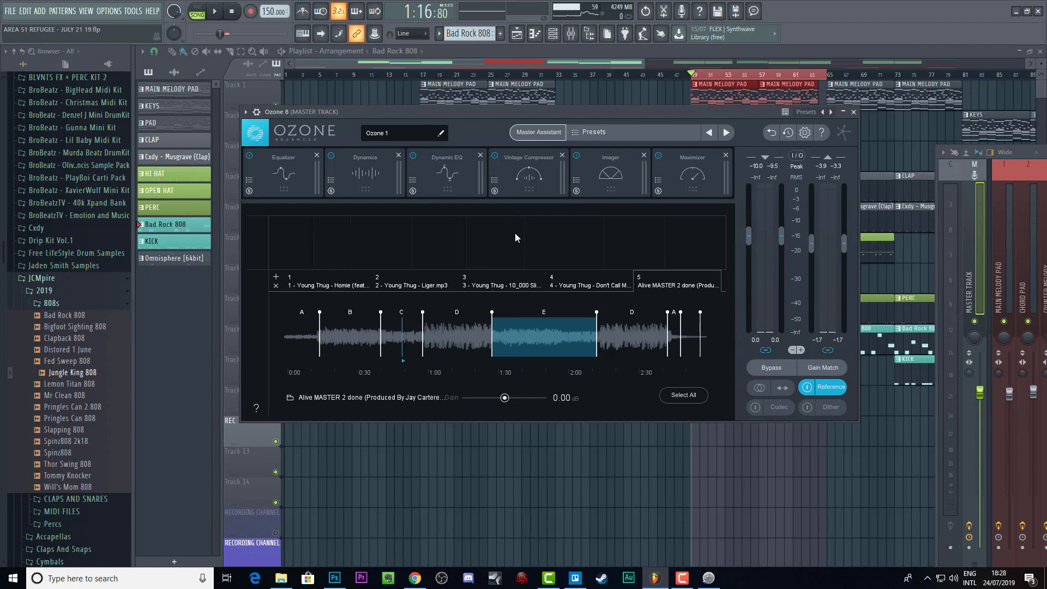
# Open Master Assistant and choose Alive MASTER 2 done as the reference track for the Reference target.
pyautogui.click(559, 133)
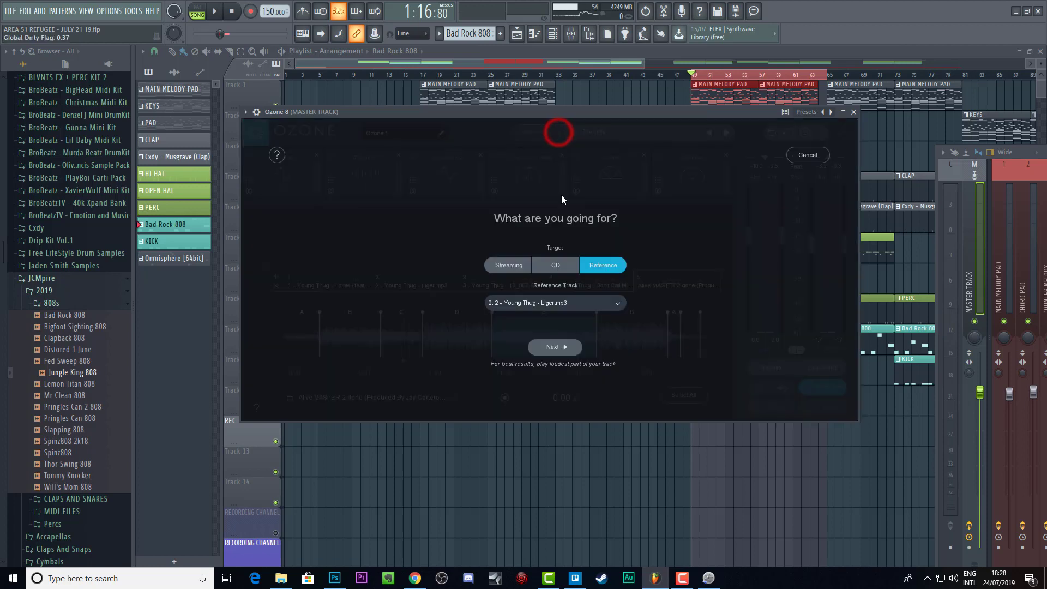
pyautogui.click(619, 304)
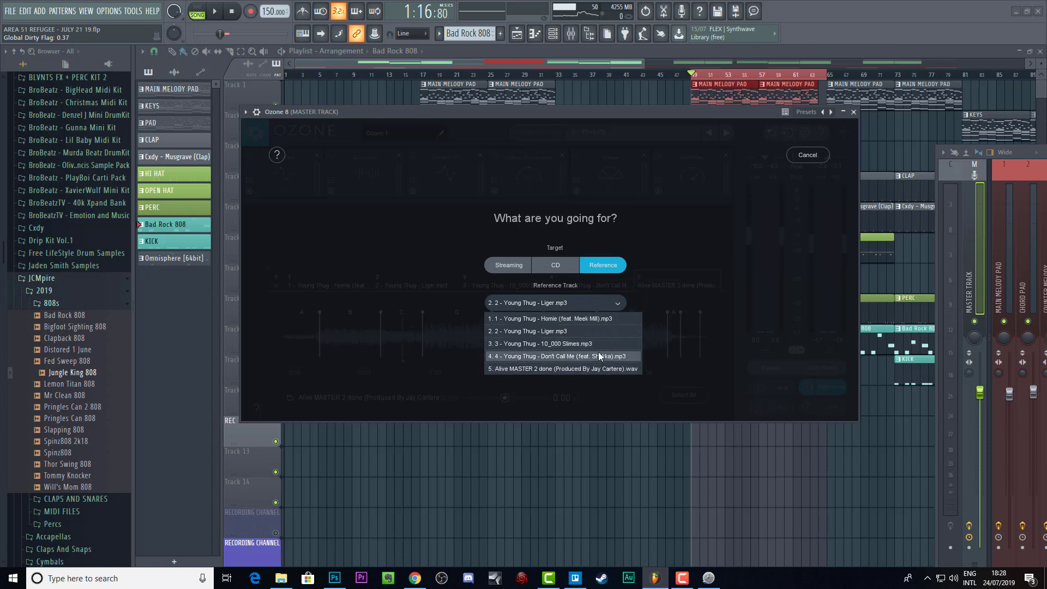
pyautogui.click(597, 368)
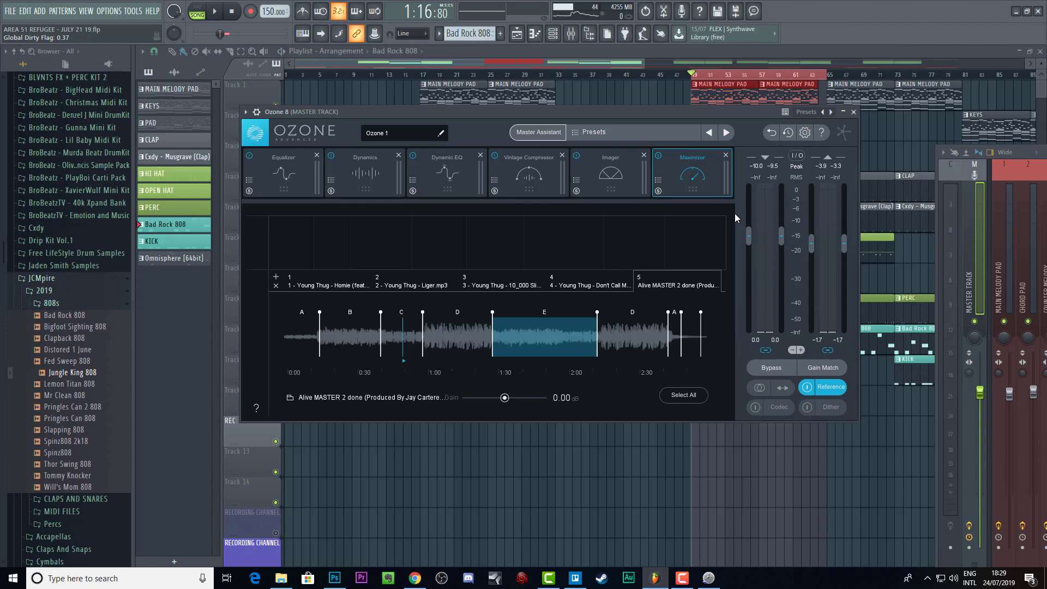
# Loop the second D section of the reference track and return from the referencing panel to the Maximizer.
pyautogui.moveTo(681, 112); pyautogui.dragTo(695, 82)
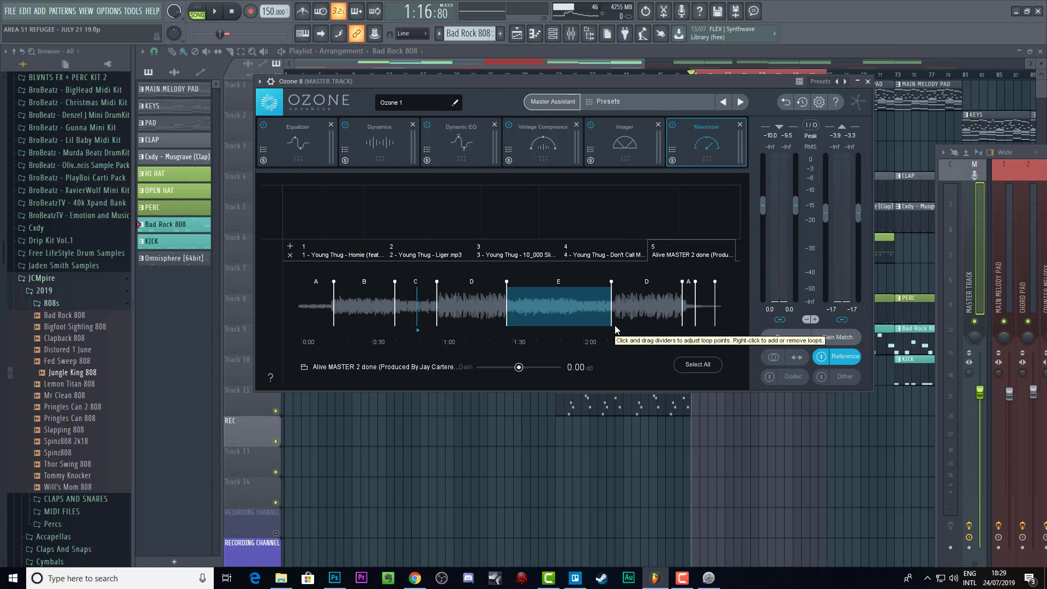
pyautogui.click(651, 308)
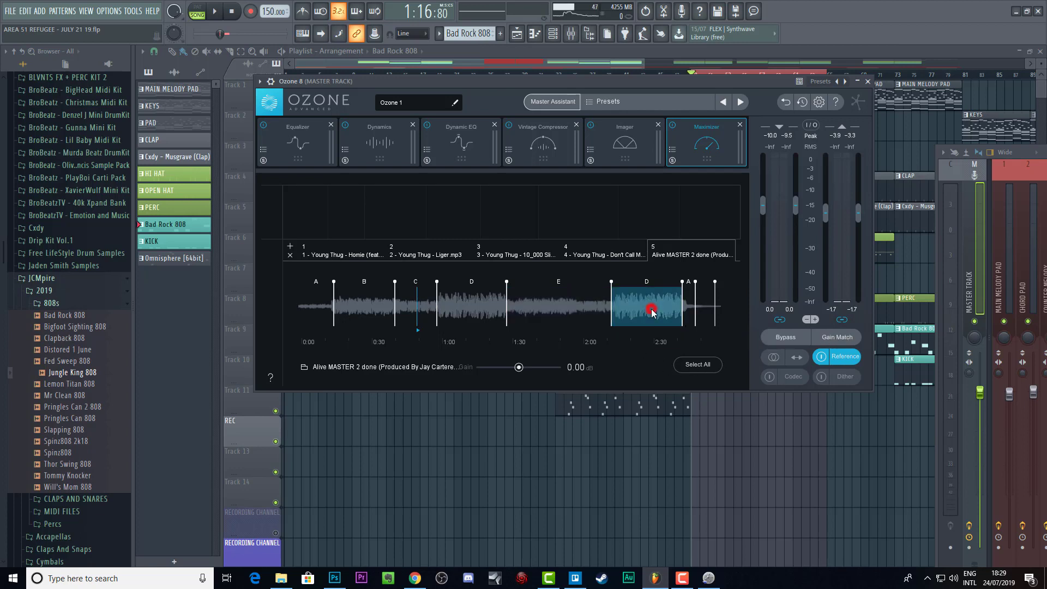
pyautogui.click(834, 357)
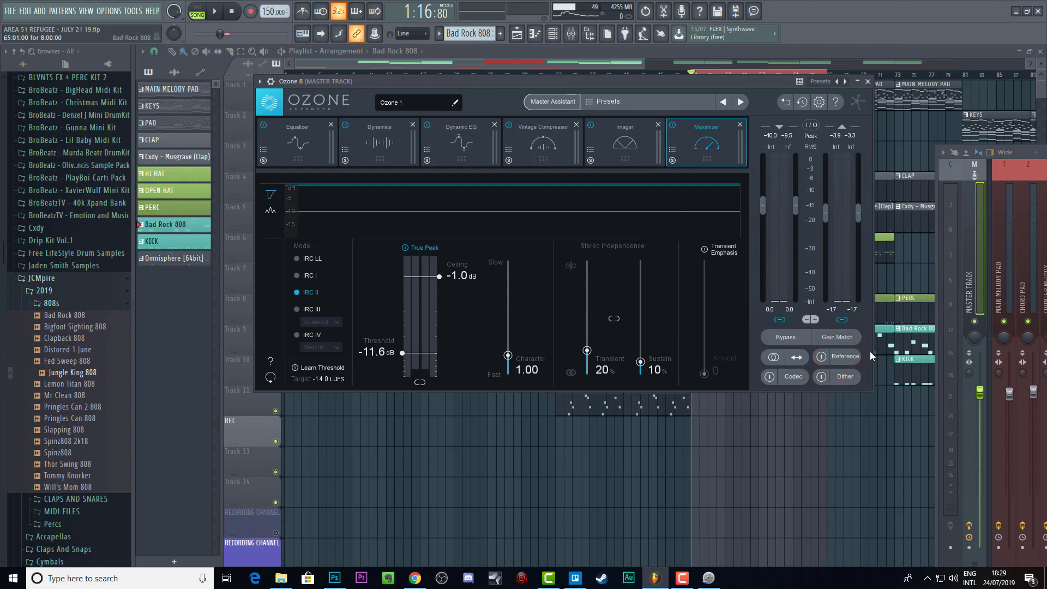
# Play the beat and reopen the referencing panel, enabling the reference to A/B it against the master.
pyautogui.press('space')
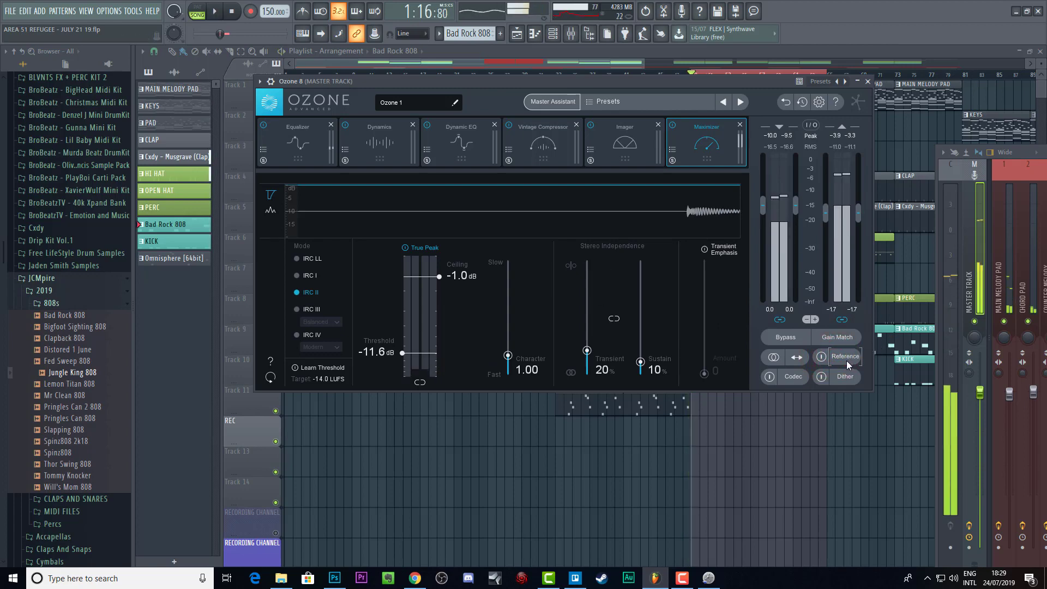
pyautogui.click(844, 359)
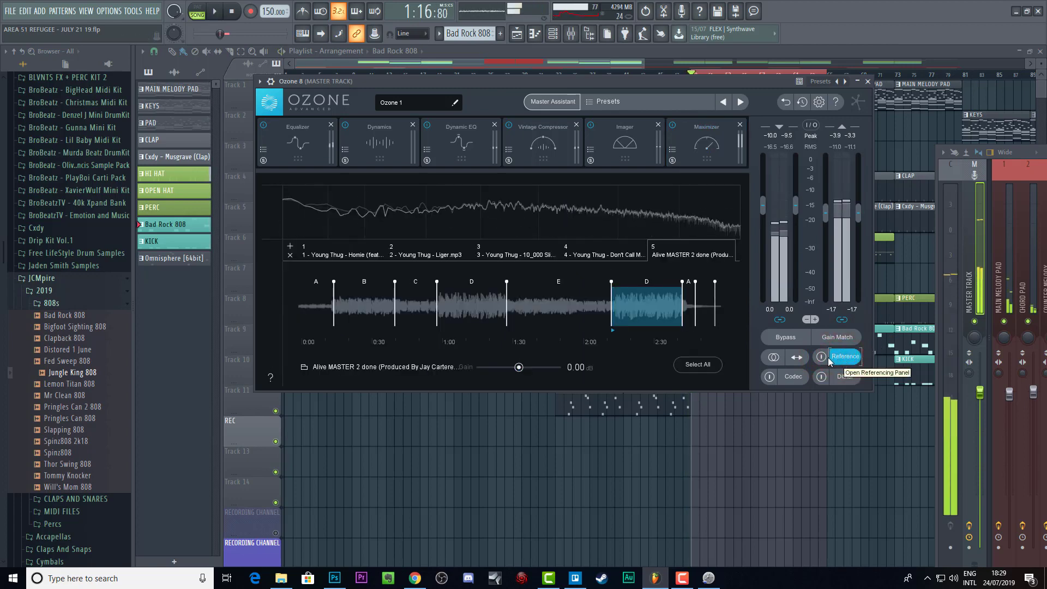
pyautogui.click(819, 357)
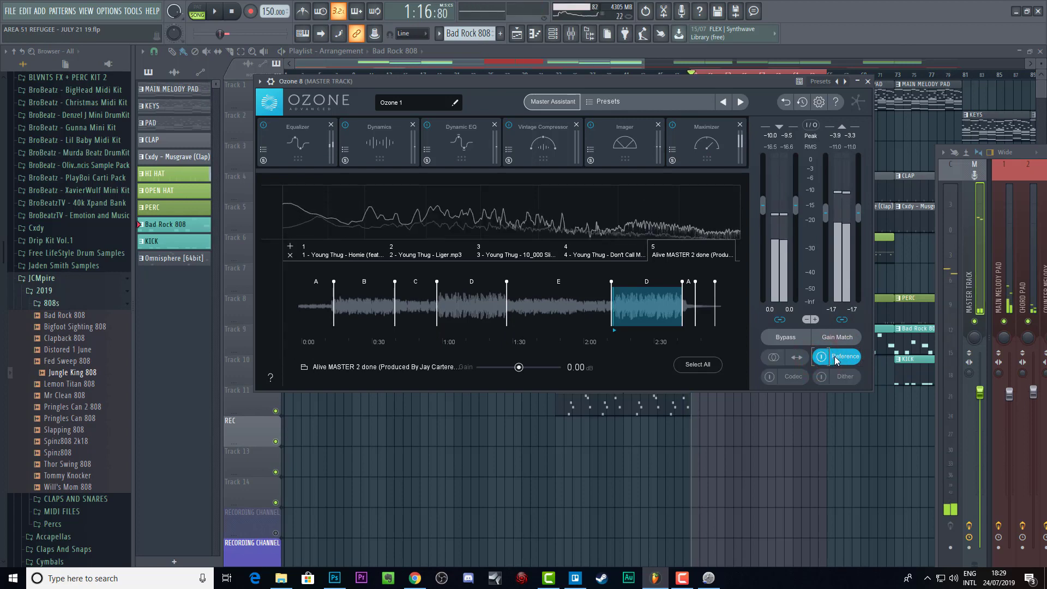
pyautogui.click(834, 357)
pyautogui.click(836, 358)
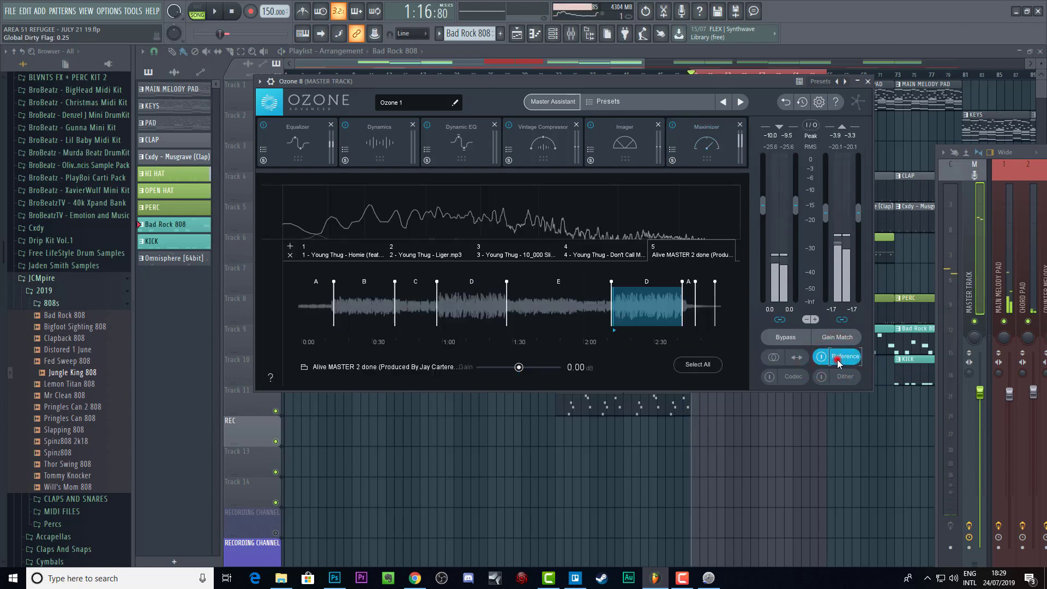
# Disable the reference and play the looped section twice to compare its spectrum with the reference track's.
pyautogui.click(822, 355)
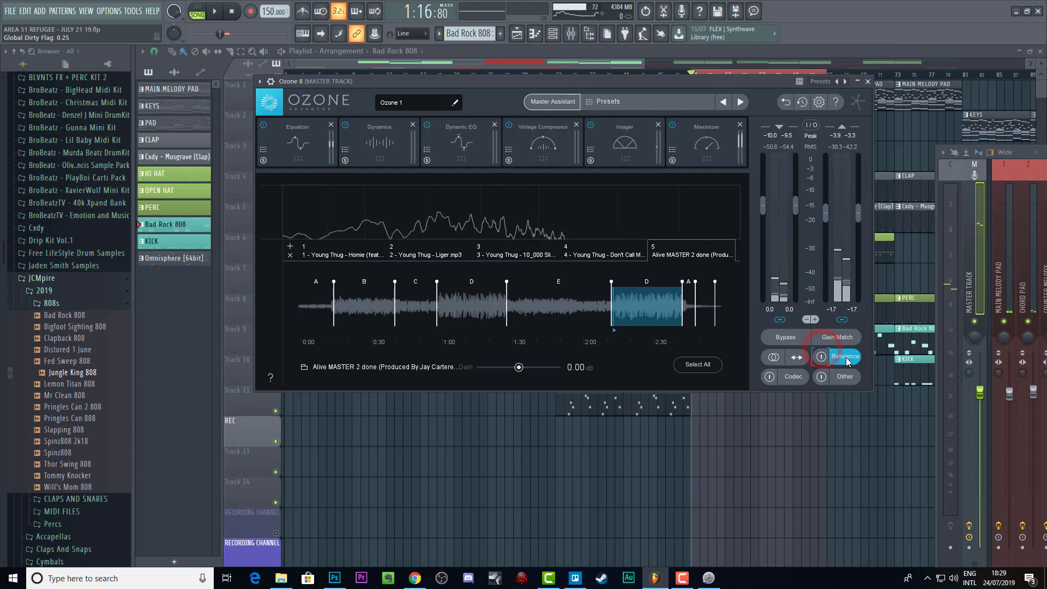
pyautogui.press('space')
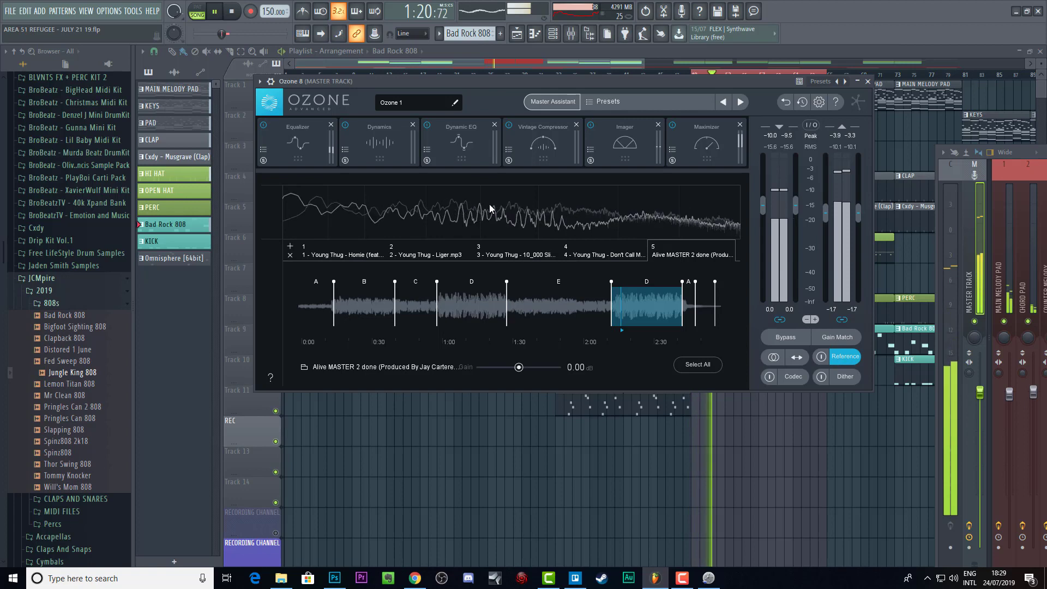
pyautogui.press('space')
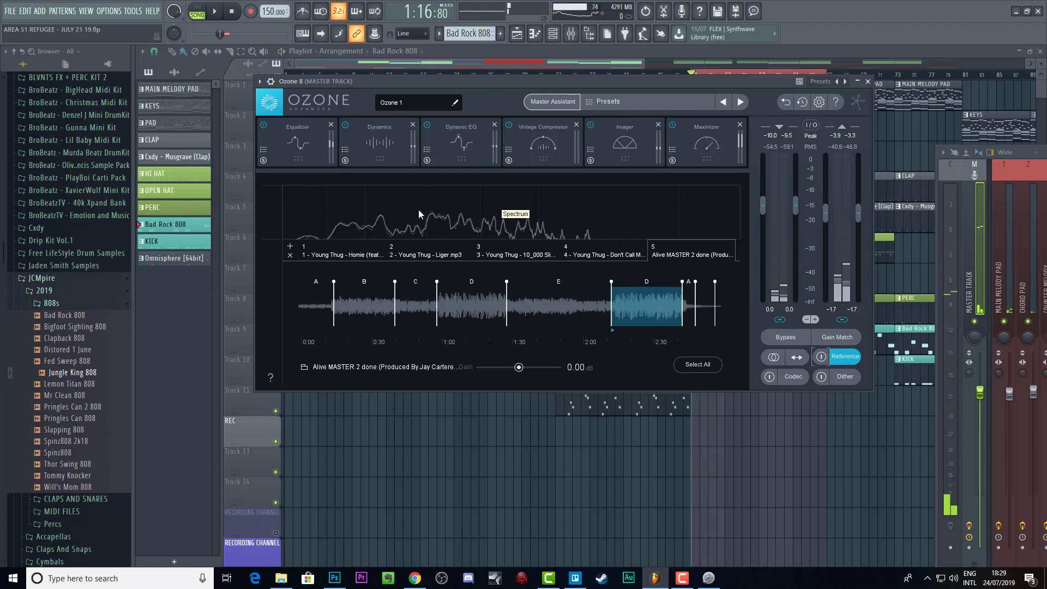
pyautogui.press('space')
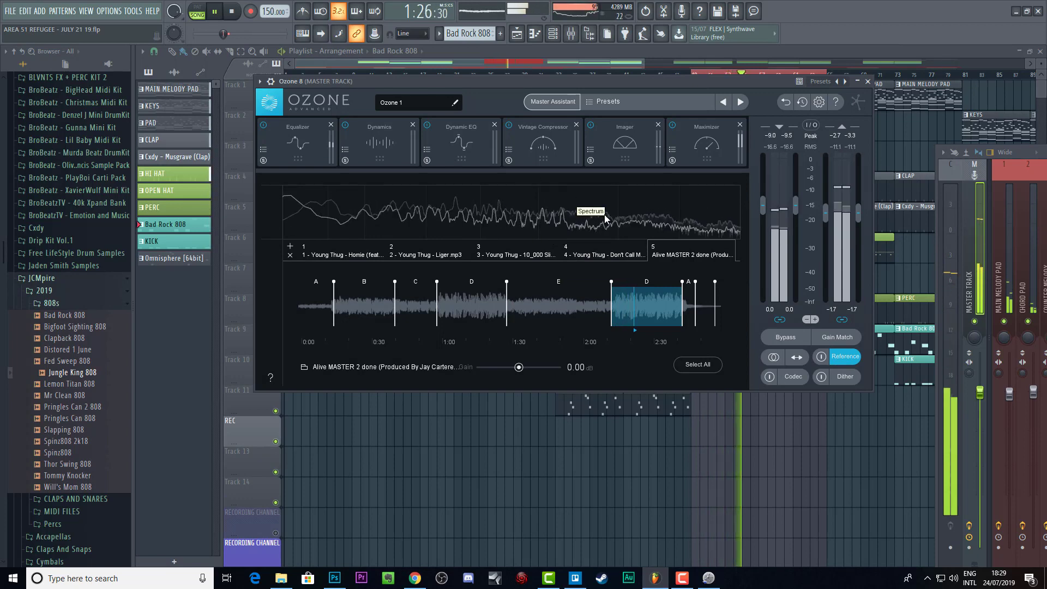
pyautogui.press('space')
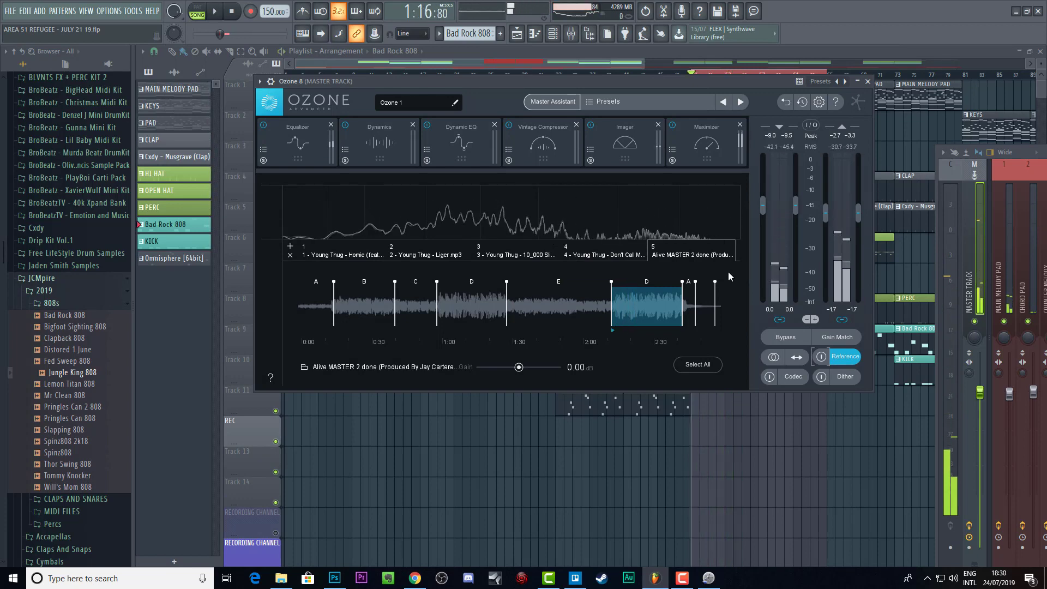
# Review the Type and Source choices in the I/O meter options and enable Replace input with reference.
pyautogui.click(814, 125)
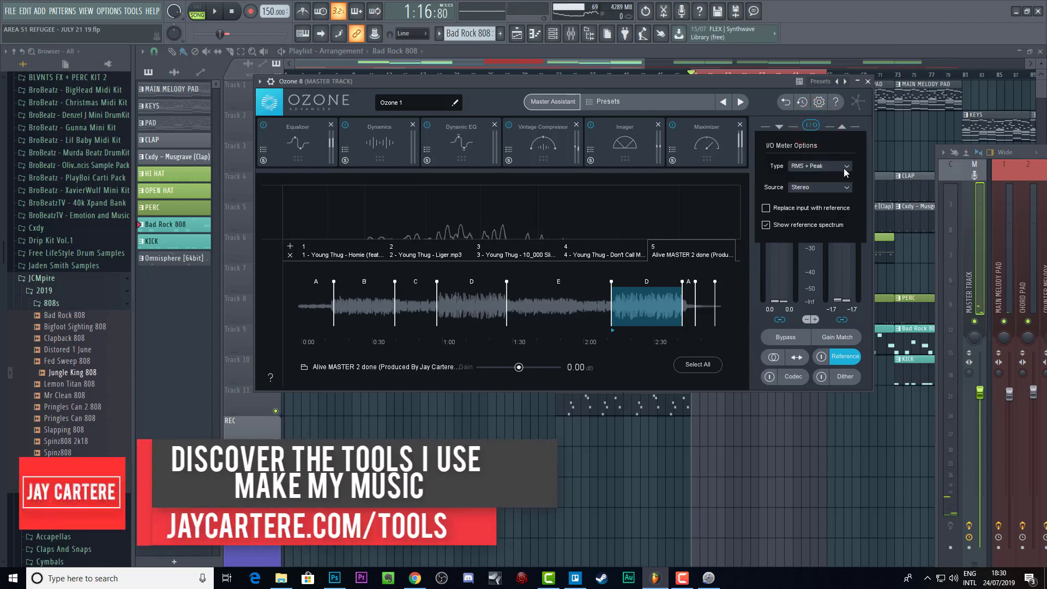
pyautogui.click(846, 168)
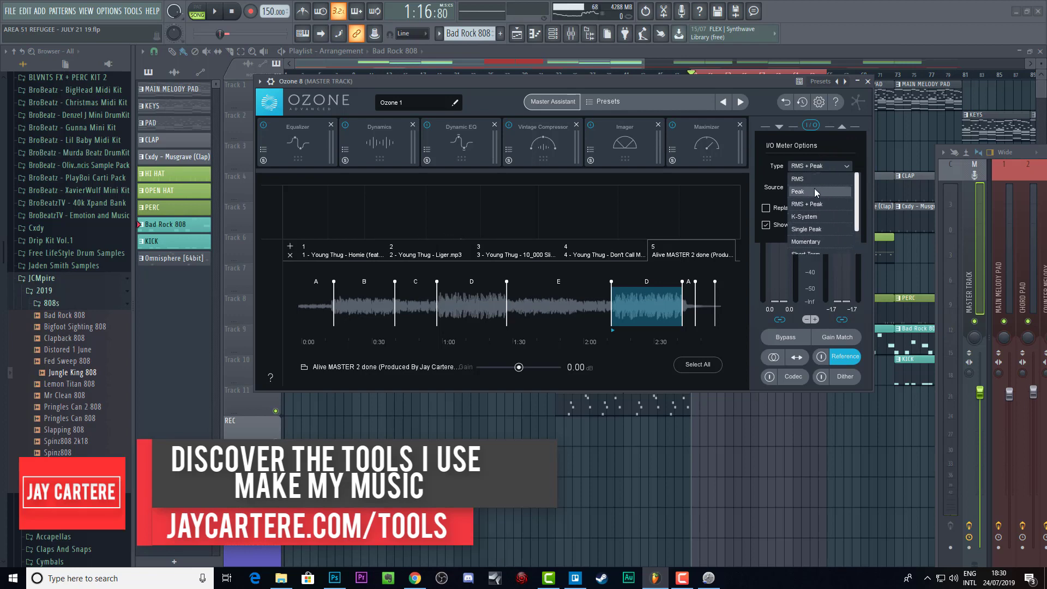
pyautogui.click(833, 146)
pyautogui.click(845, 187)
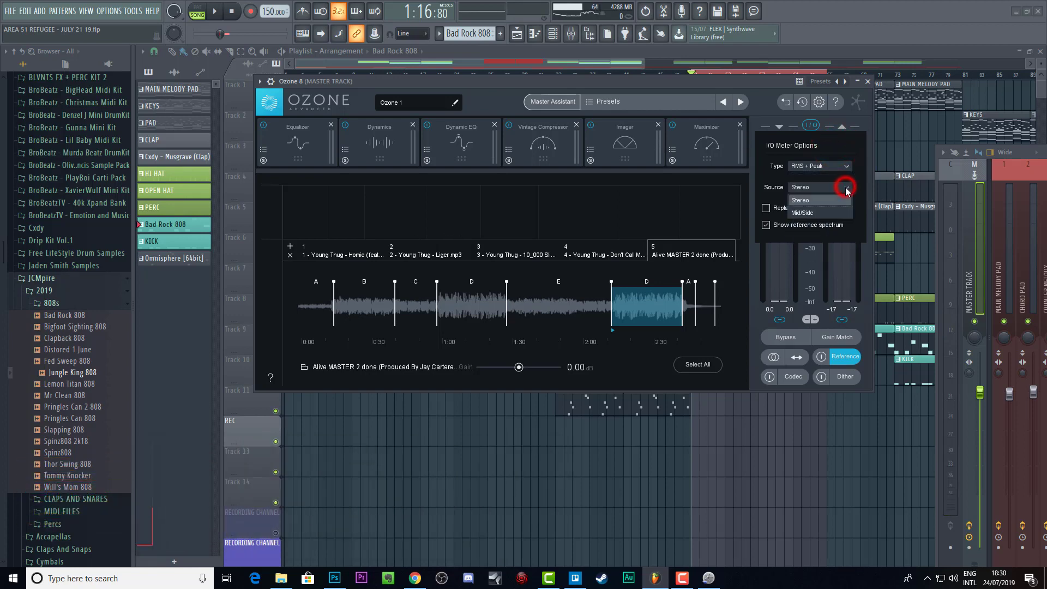
pyautogui.click(851, 186)
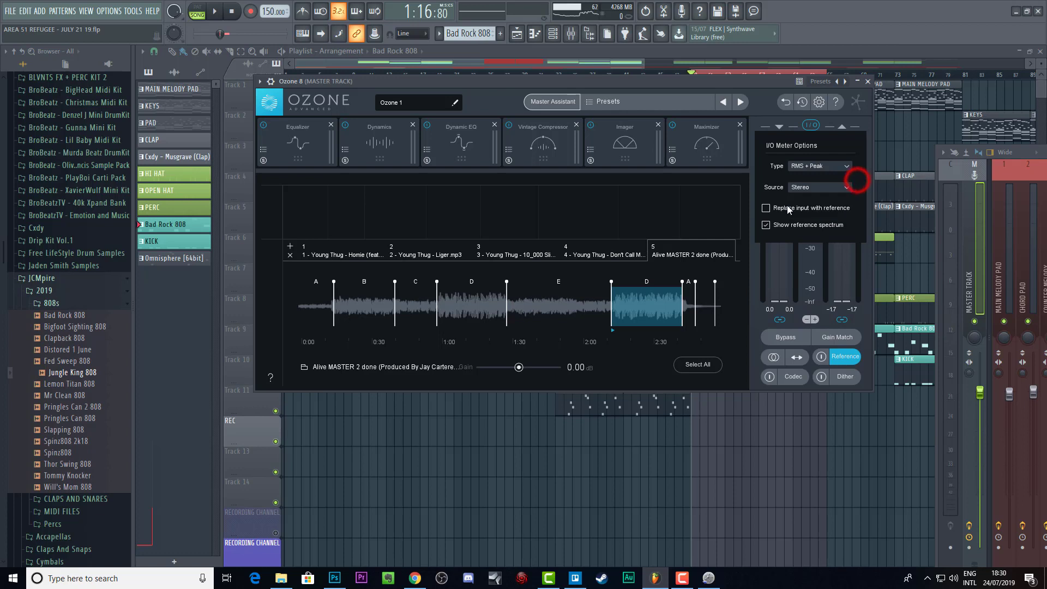
pyautogui.click(765, 208)
# Play the beat, switch to the reference to compare both tracks' levels on the meters, and return to the Maximizer.
pyautogui.press('space')
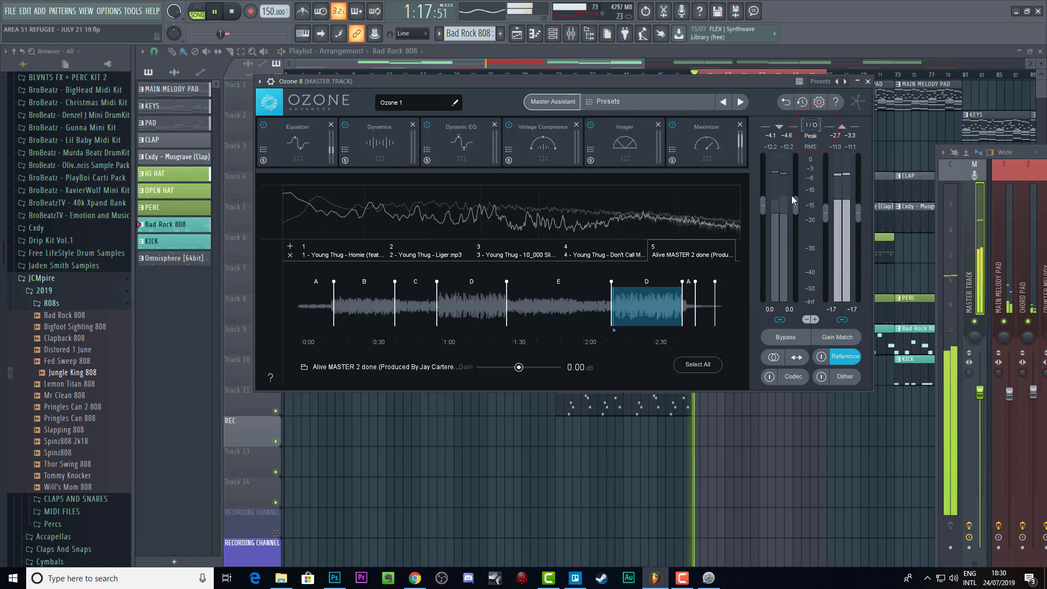
pyautogui.click(821, 357)
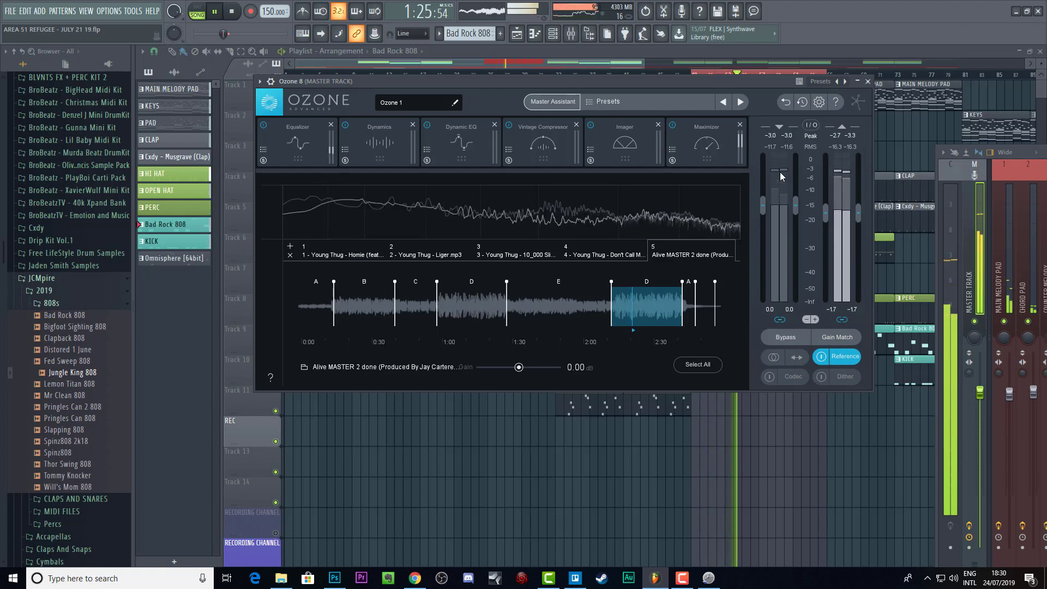
pyautogui.click(827, 358)
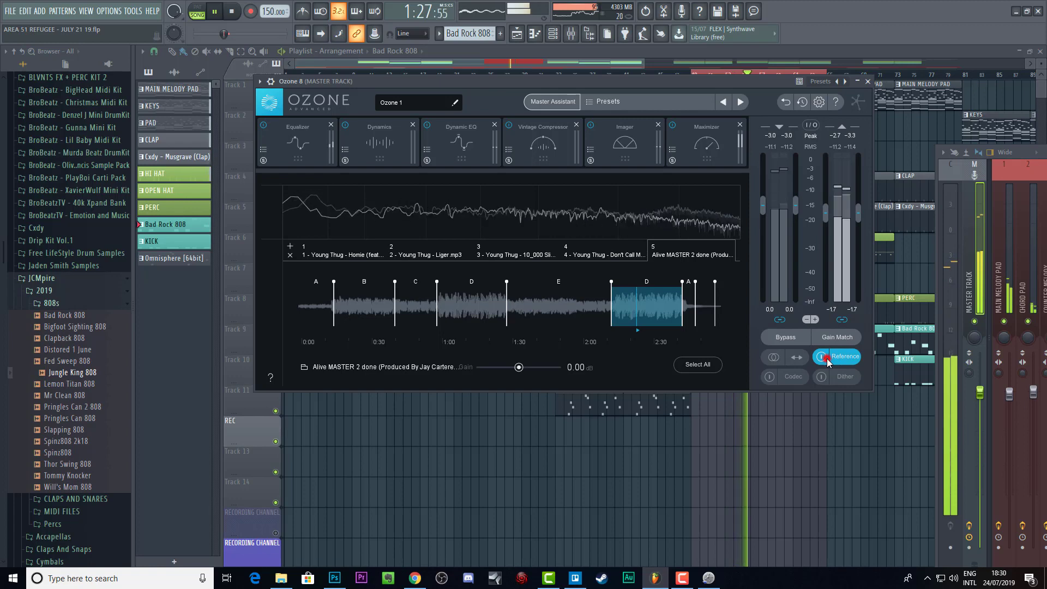
# Disable Replace input with reference in the I/O meter options, stop playback and close the options.
pyautogui.click(811, 125)
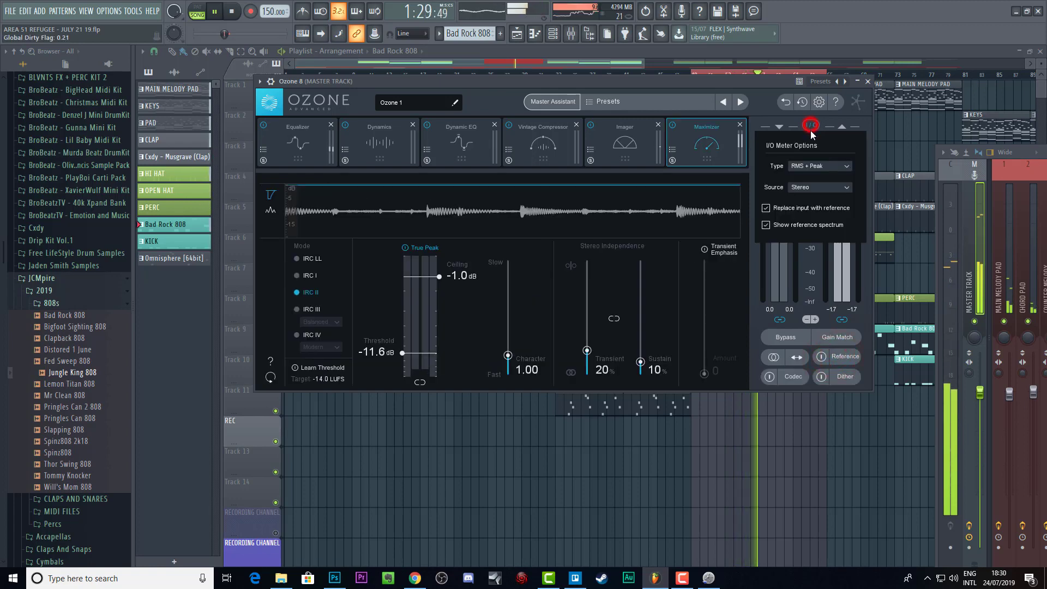
pyautogui.click(846, 186)
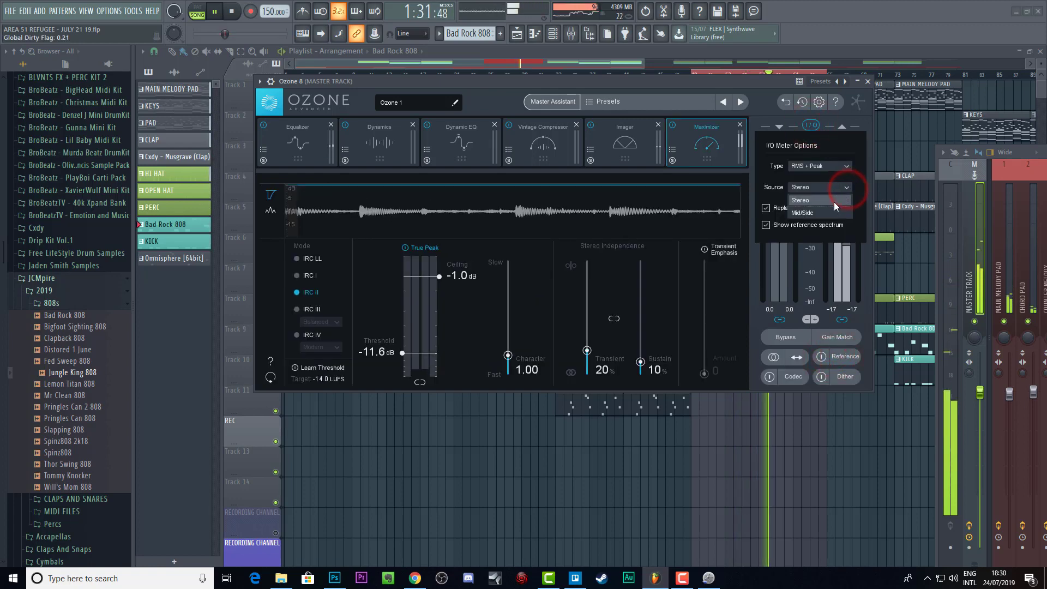
pyautogui.click(776, 197)
pyautogui.click(766, 208)
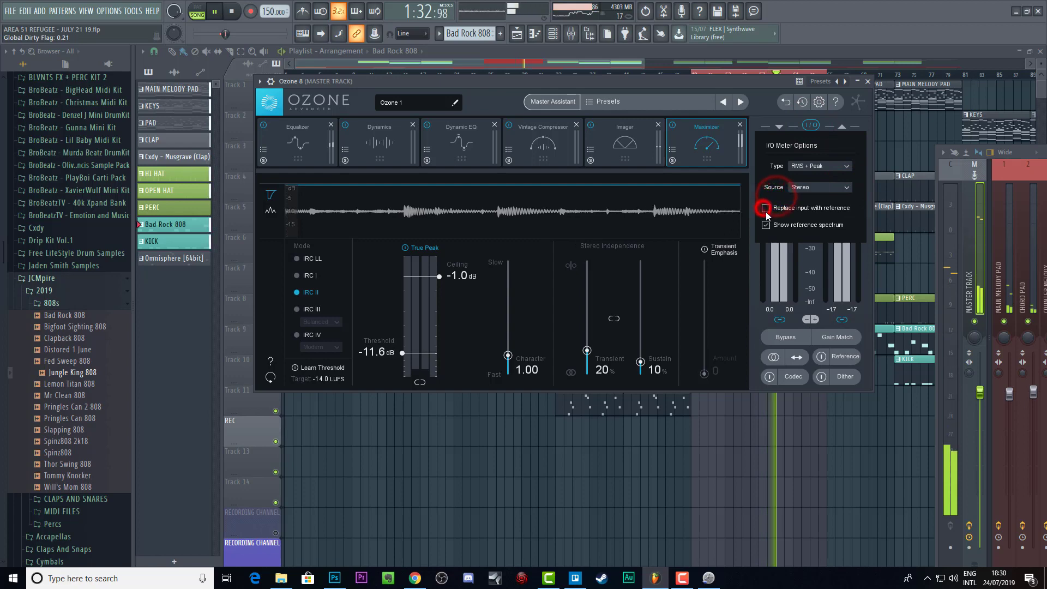
pyautogui.press('space')
pyautogui.click(756, 266)
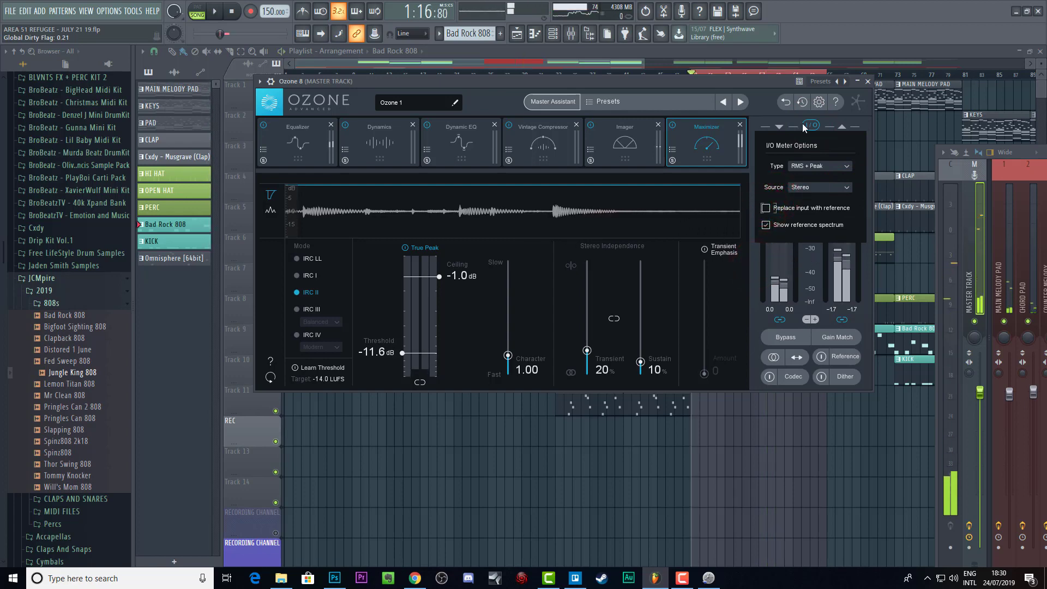
pyautogui.click(810, 126)
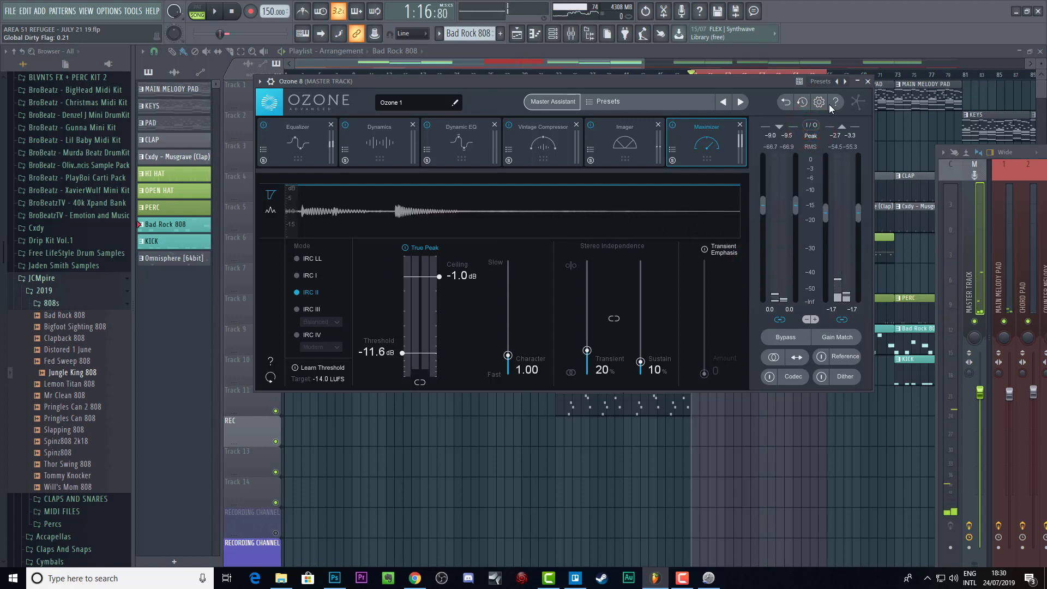
# Close the Ozone 8 window and review the Ozone family editions and prices on the iZotope page in Chrome.
pyautogui.click(864, 80)
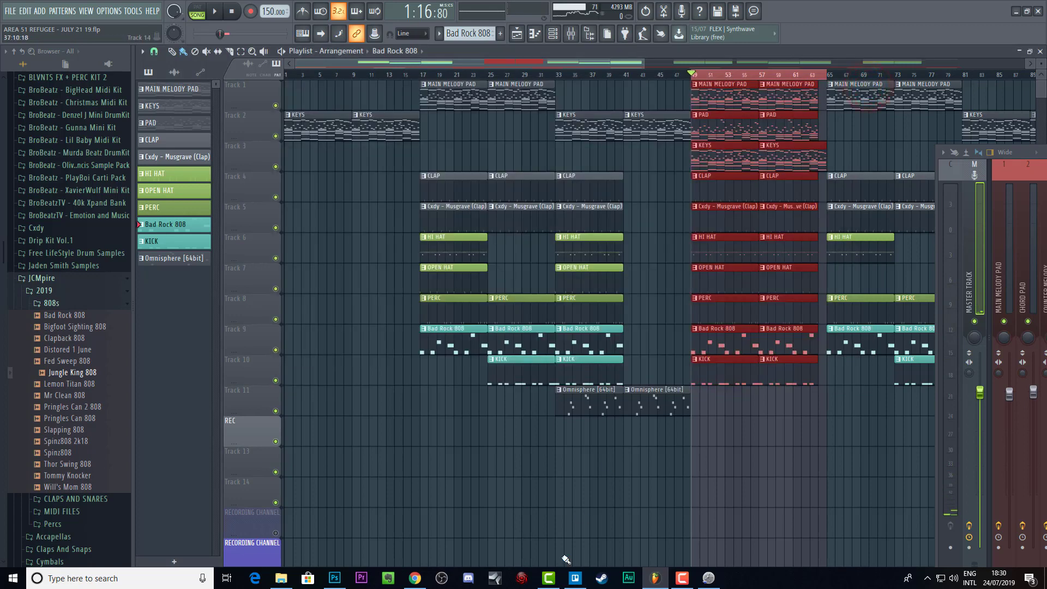
pyautogui.click(414, 577)
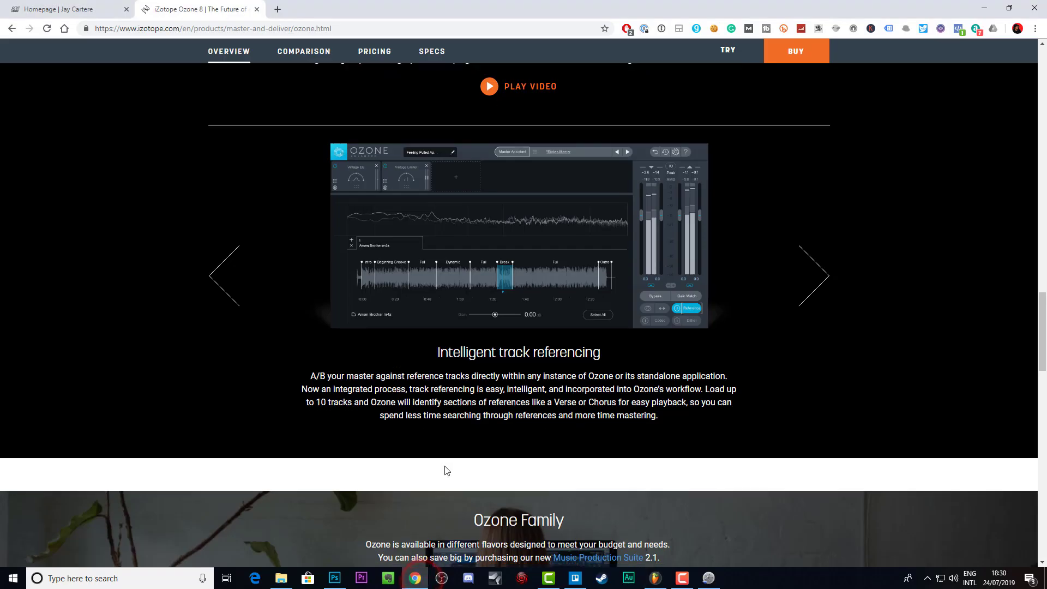
pyautogui.scroll(-5, 445, 469)
pyautogui.scroll(-5, 446, 471)
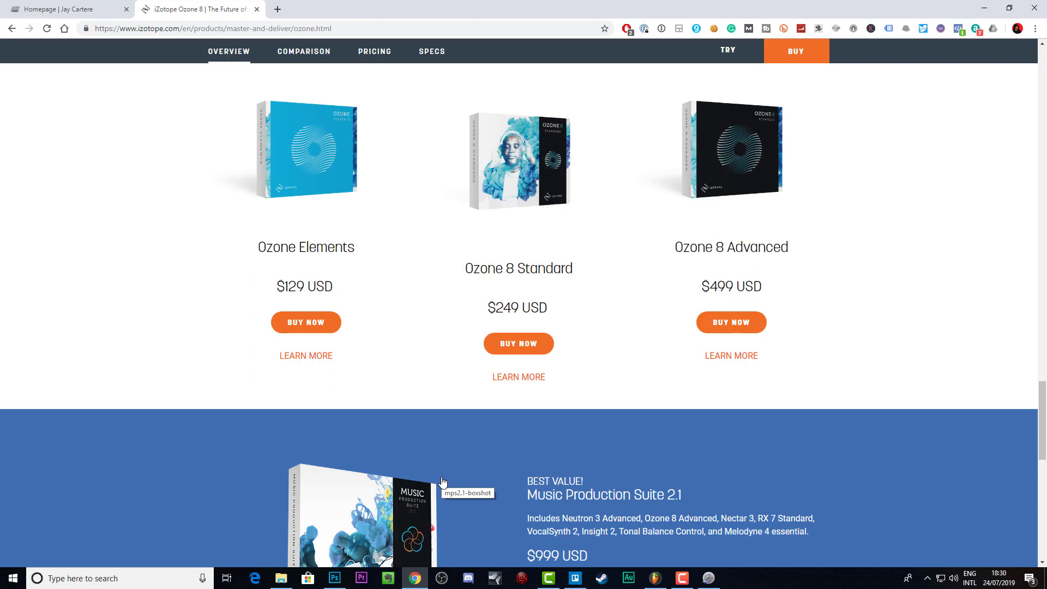
pyautogui.scroll(3, 443, 299)
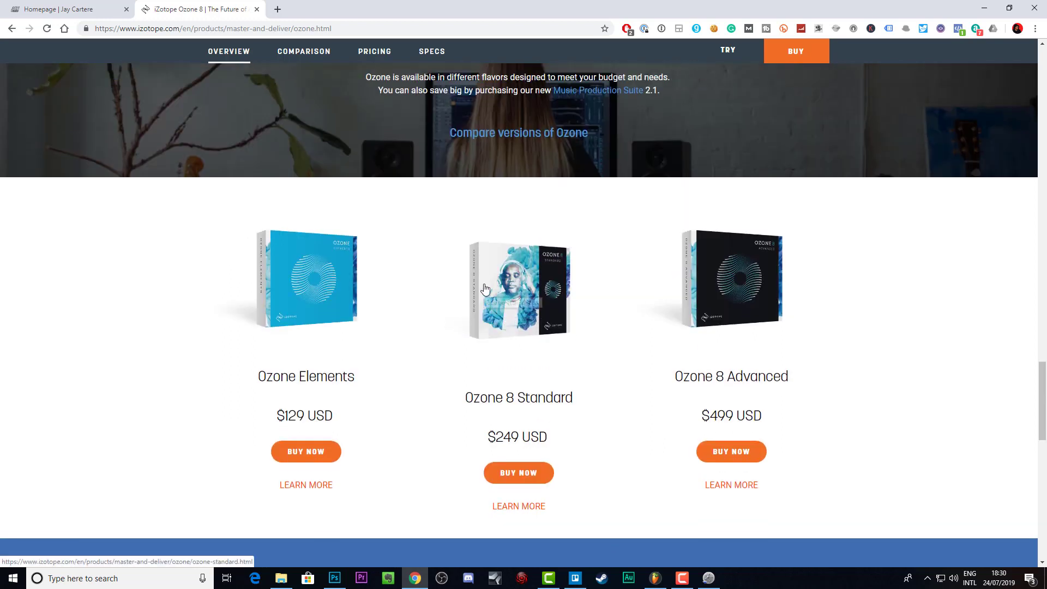
pyautogui.scroll(-2, 475, 313)
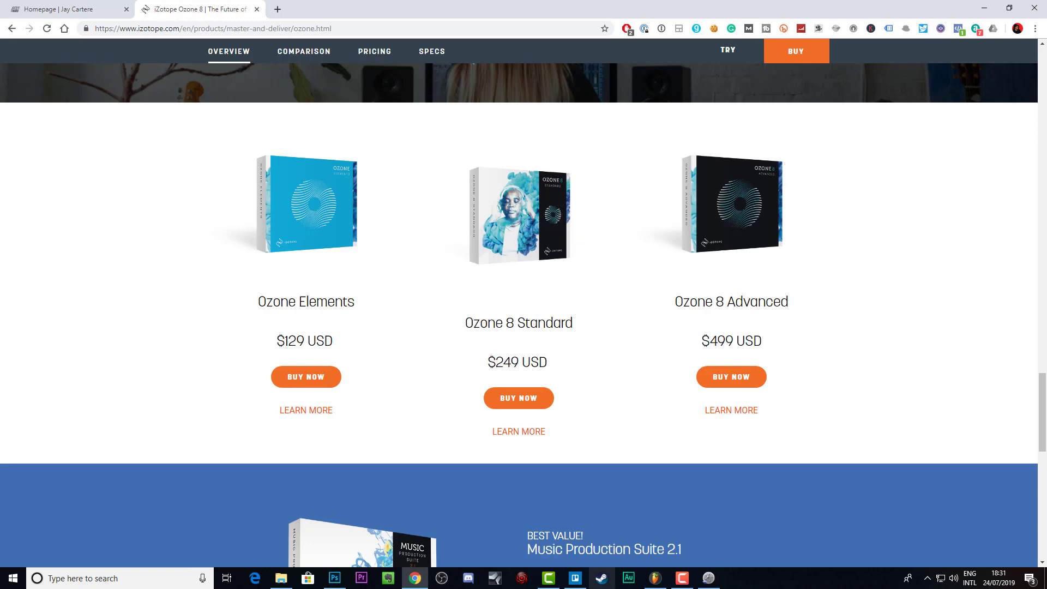
# Return to FL Studio, reopen Ozone 8 from the master track's mixer slots and move the mixer out of the way.
pyautogui.click(654, 577)
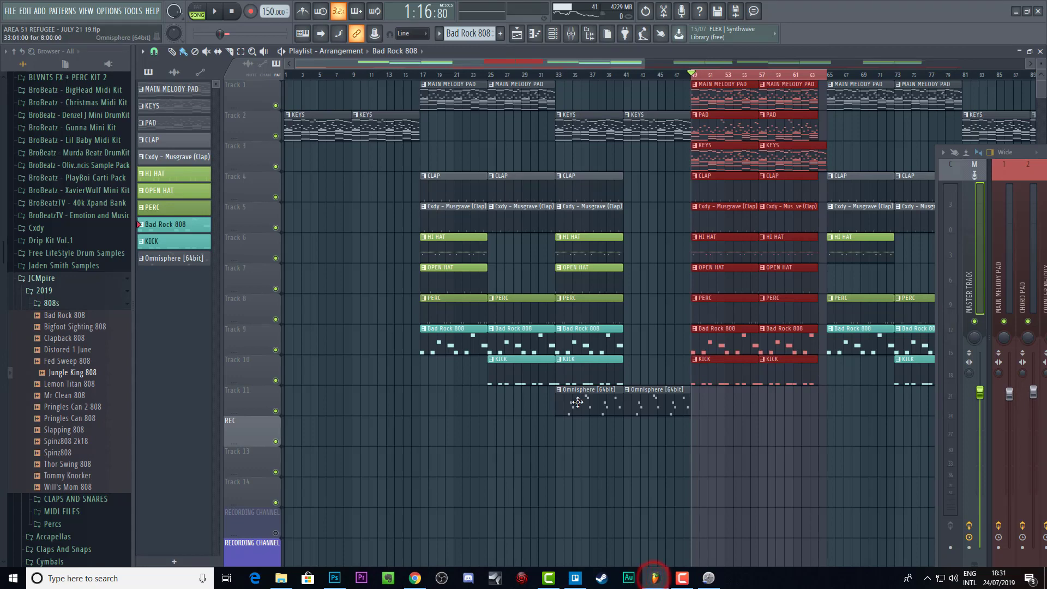
pyautogui.moveTo(1046, 149); pyautogui.dragTo(318, 96)
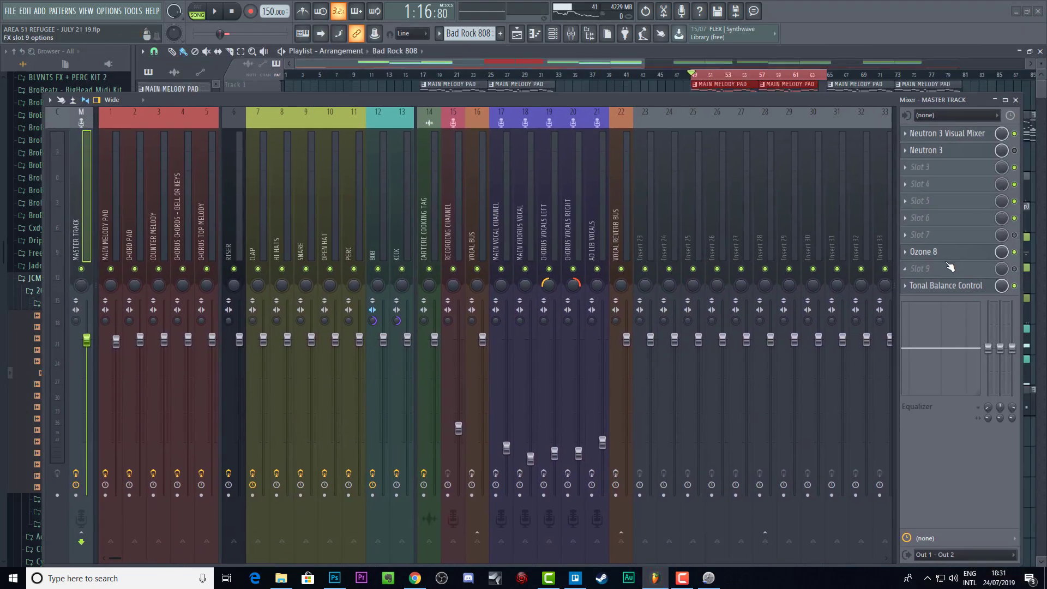
pyautogui.click(806, 102)
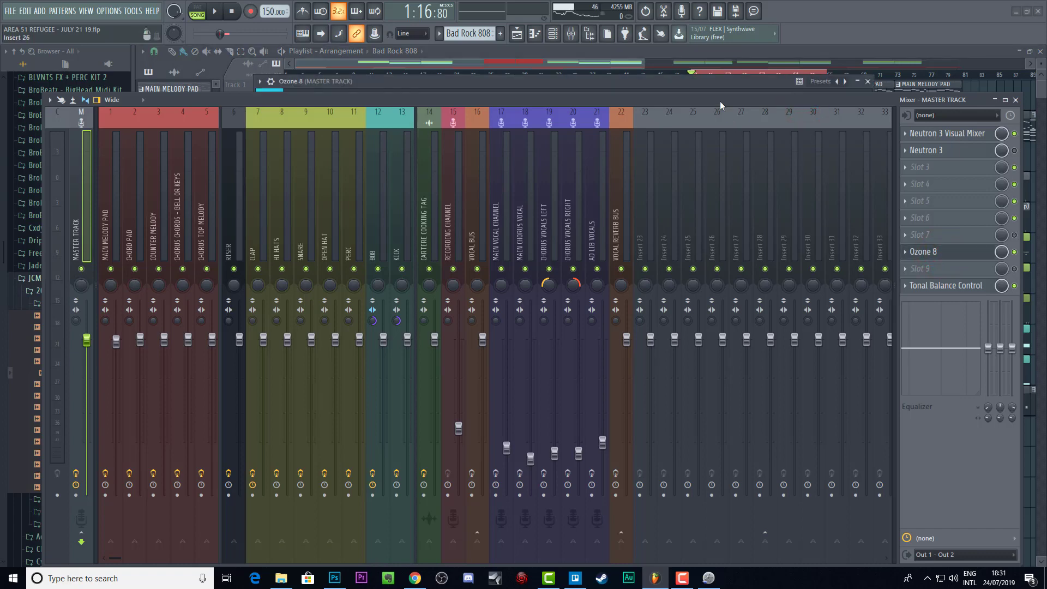
pyautogui.moveTo(721, 100); pyautogui.dragTo(1046, 128)
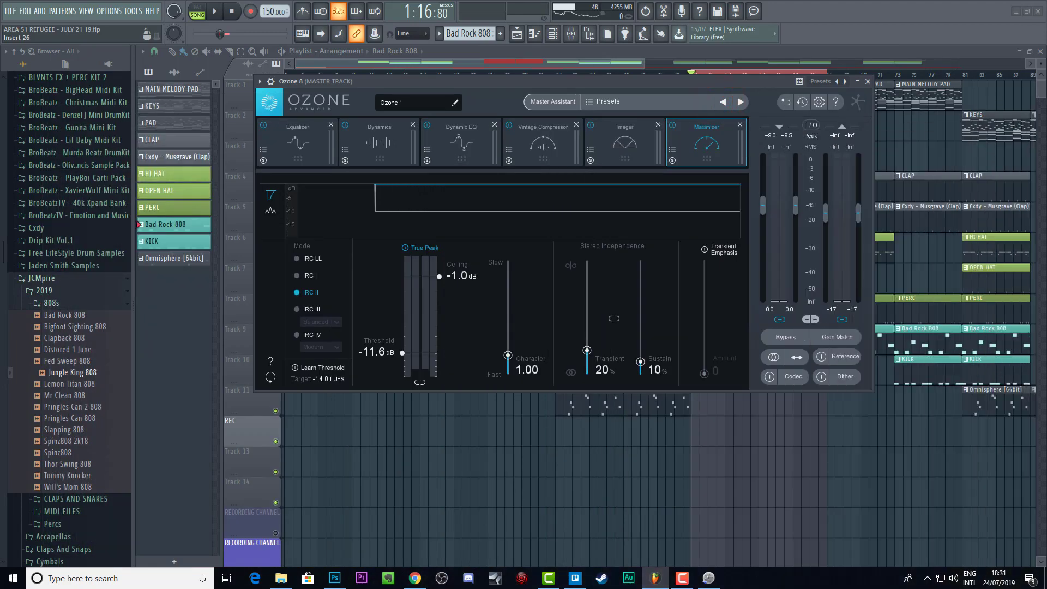
pyautogui.moveTo(698, 86); pyautogui.dragTo(701, 105)
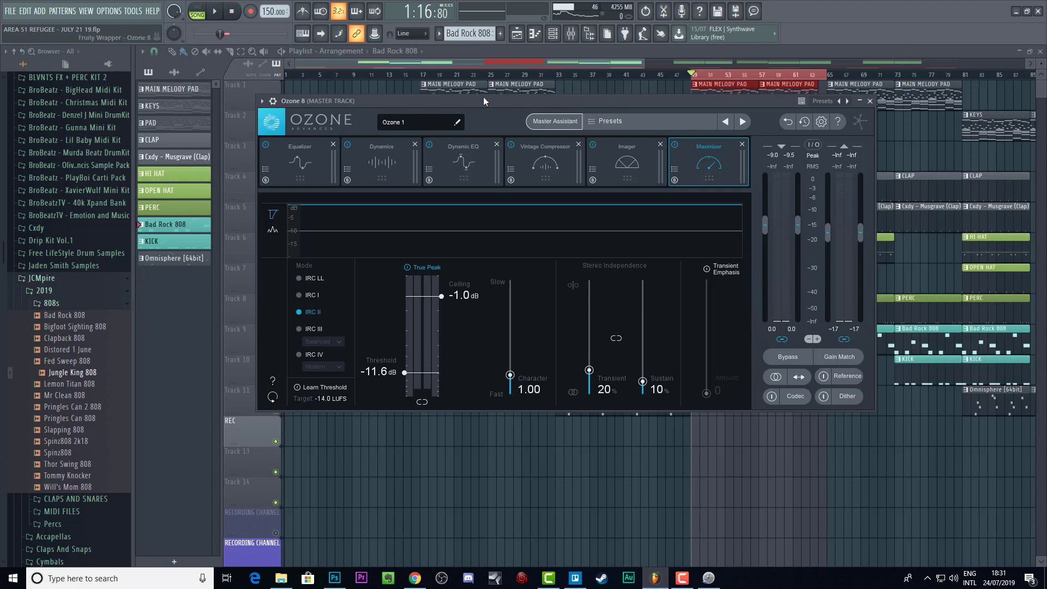
pyautogui.moveTo(479, 101); pyautogui.dragTo(424, 87)
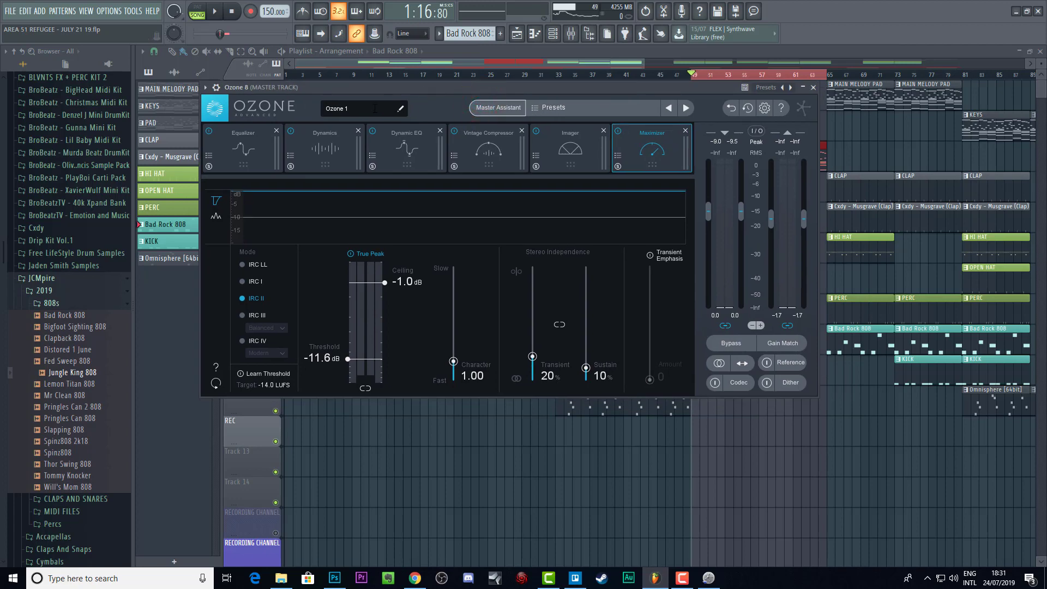
# Display the Dynamic EQ module's settings and reposition the Ozone window over the playlist.
pyautogui.click(462, 143)
pyautogui.click(425, 143)
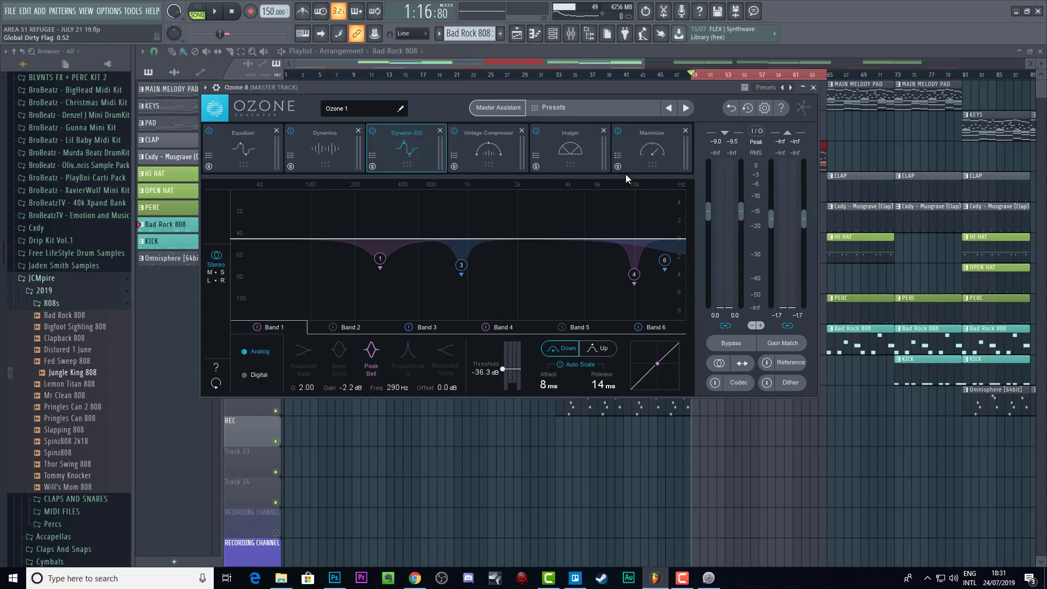
pyautogui.click(815, 394)
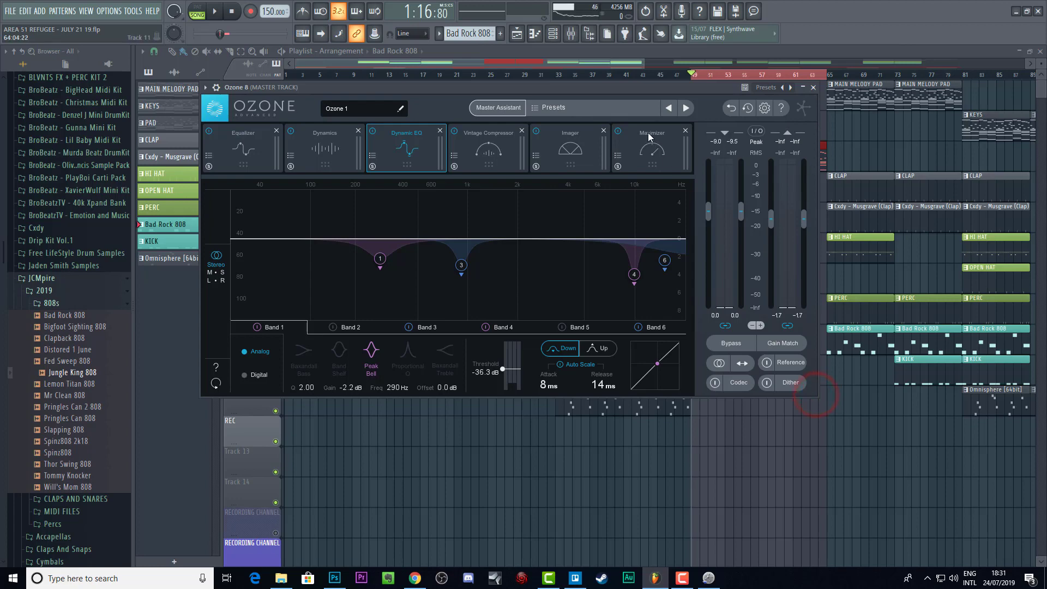
pyautogui.moveTo(619, 90); pyautogui.dragTo(659, 98)
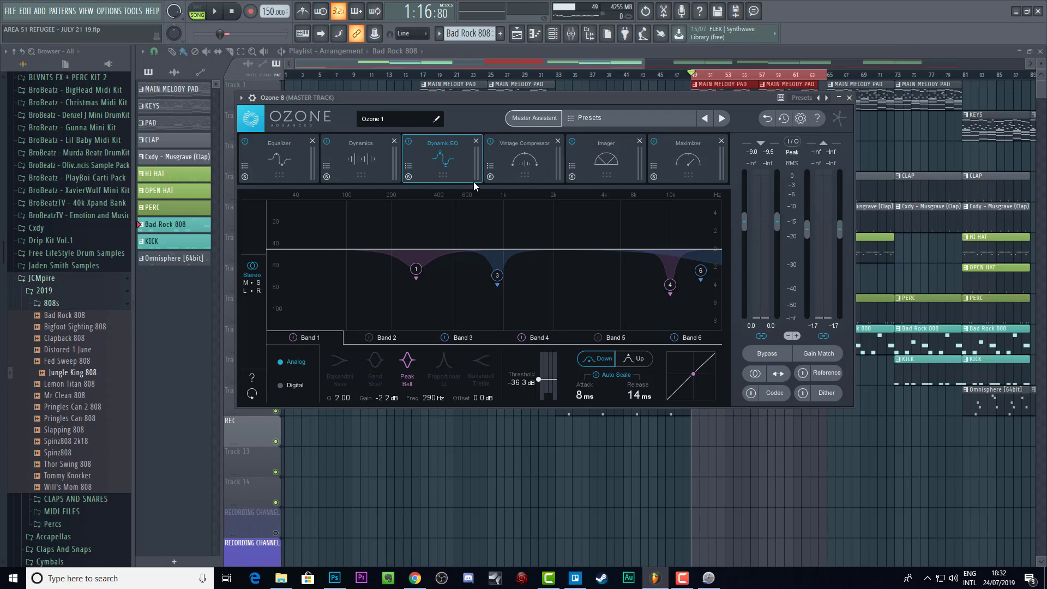
# Bypass the Imager module and re-enable it, then reposition the Ozone window.
pyautogui.click(572, 141)
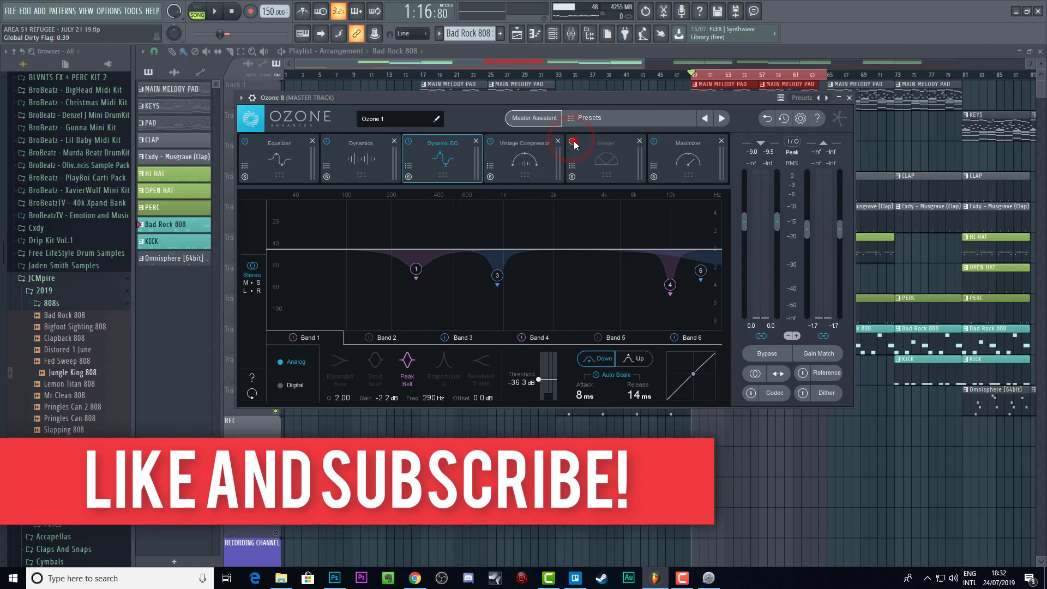
pyautogui.click(572, 141)
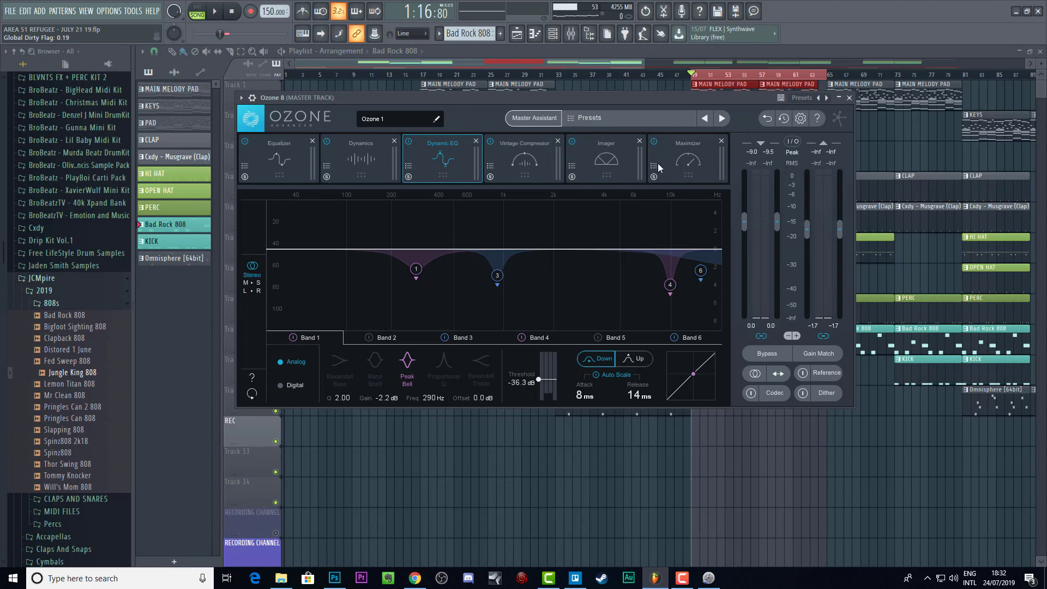
pyautogui.moveTo(493, 99); pyautogui.dragTo(520, 305)
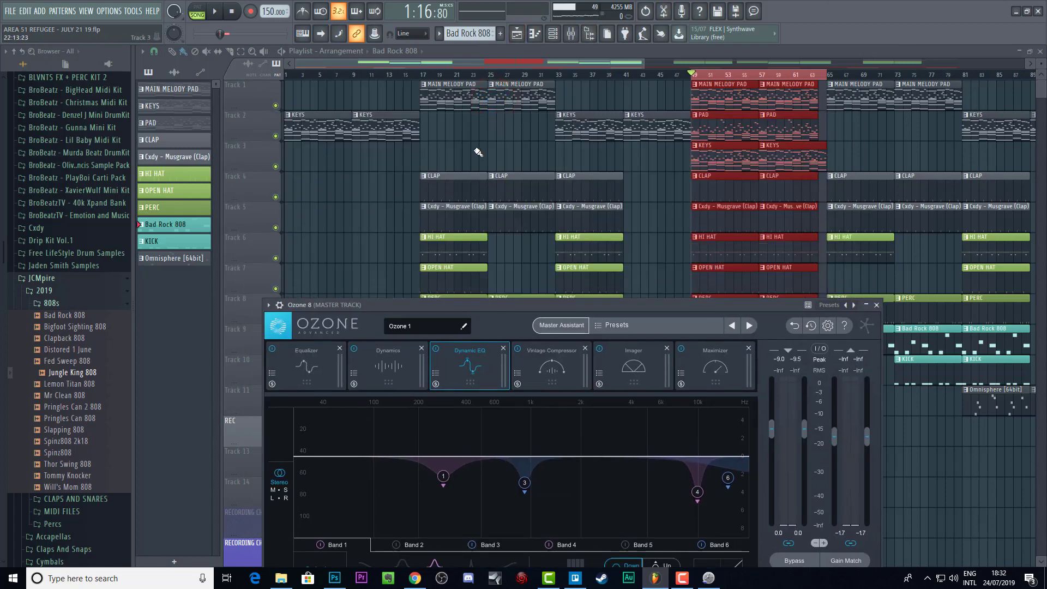
pyautogui.moveTo(594, 308); pyautogui.dragTo(591, 177)
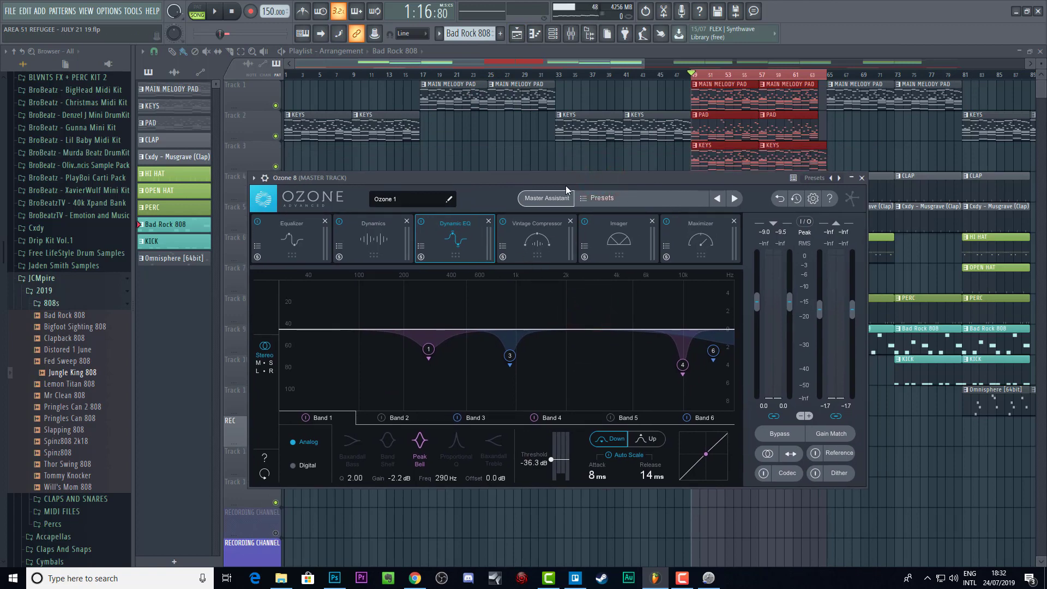
pyautogui.moveTo(569, 180); pyautogui.dragTo(600, 149)
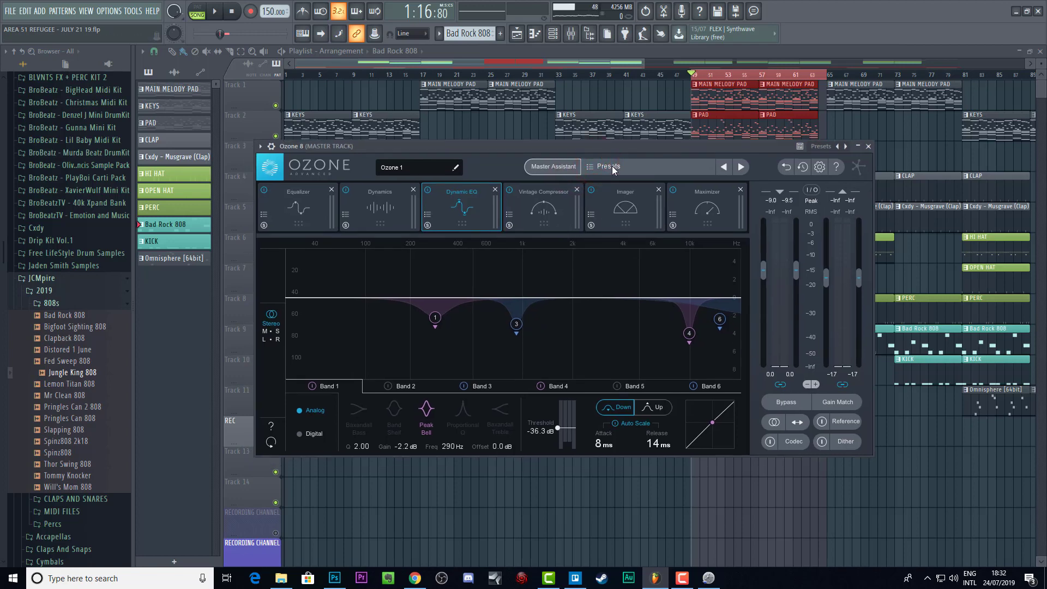
pyautogui.moveTo(642, 145); pyautogui.dragTo(641, 128)
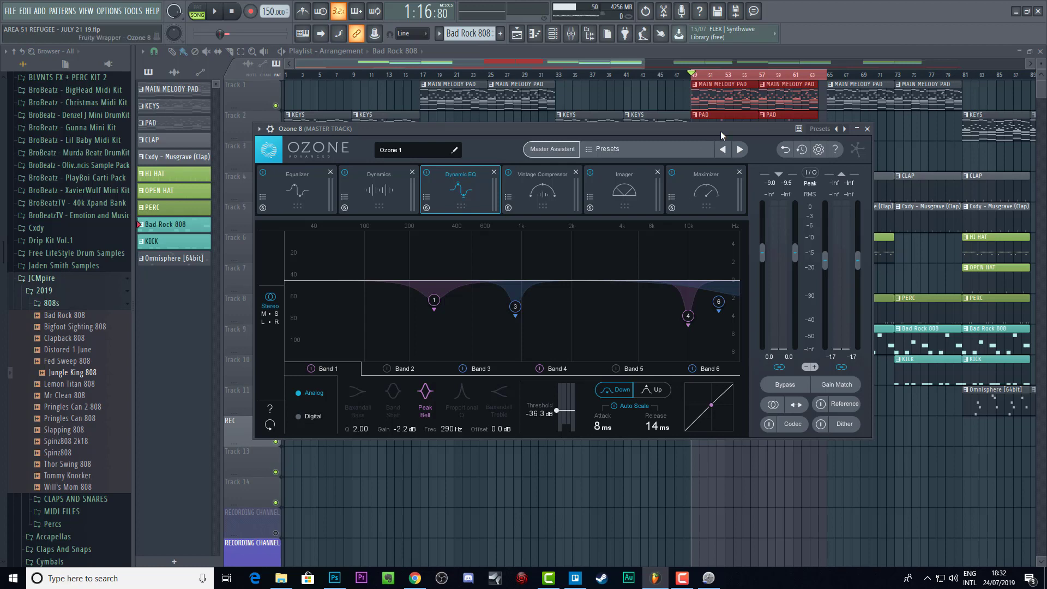
pyautogui.moveTo(720, 131); pyautogui.dragTo(714, 145)
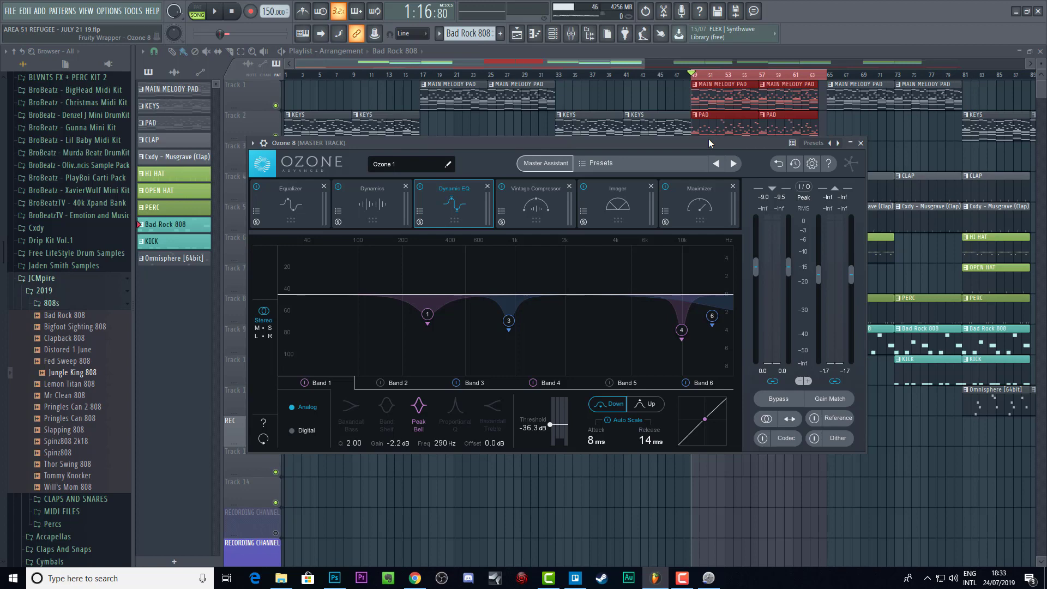
pyautogui.moveTo(702, 146); pyautogui.dragTo(637, 163)
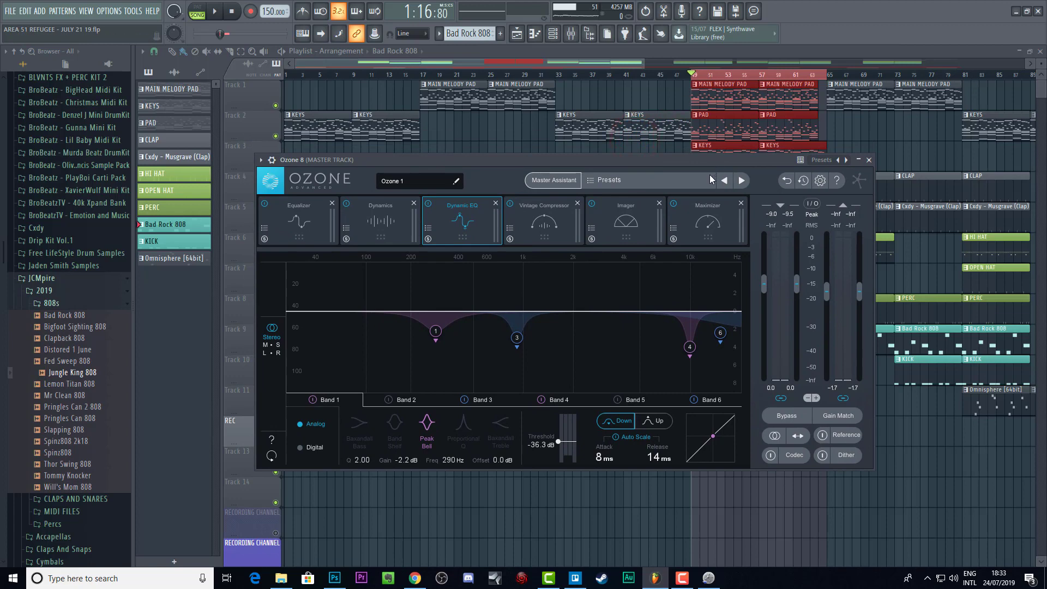
pyautogui.moveTo(714, 162); pyautogui.dragTo(685, 156)
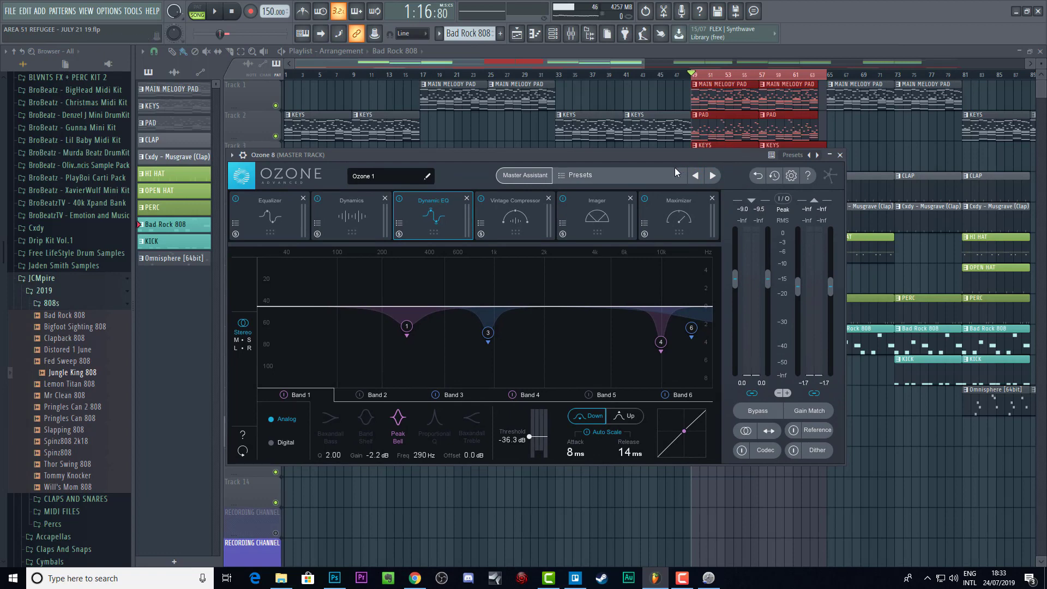
pyautogui.moveTo(685, 159); pyautogui.dragTo(704, 160)
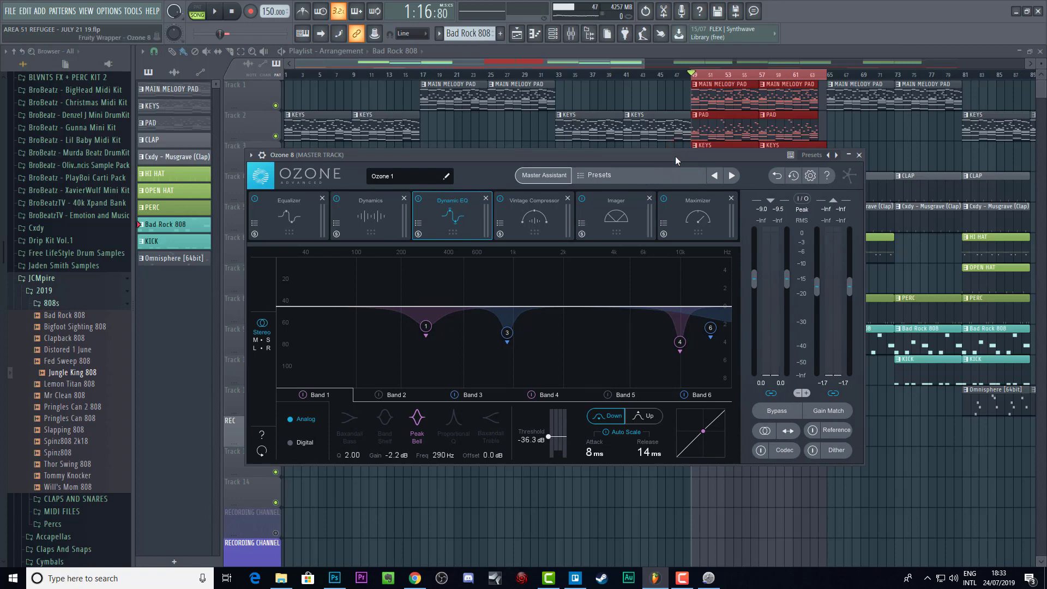
pyautogui.moveTo(676, 152); pyautogui.dragTo(665, 104)
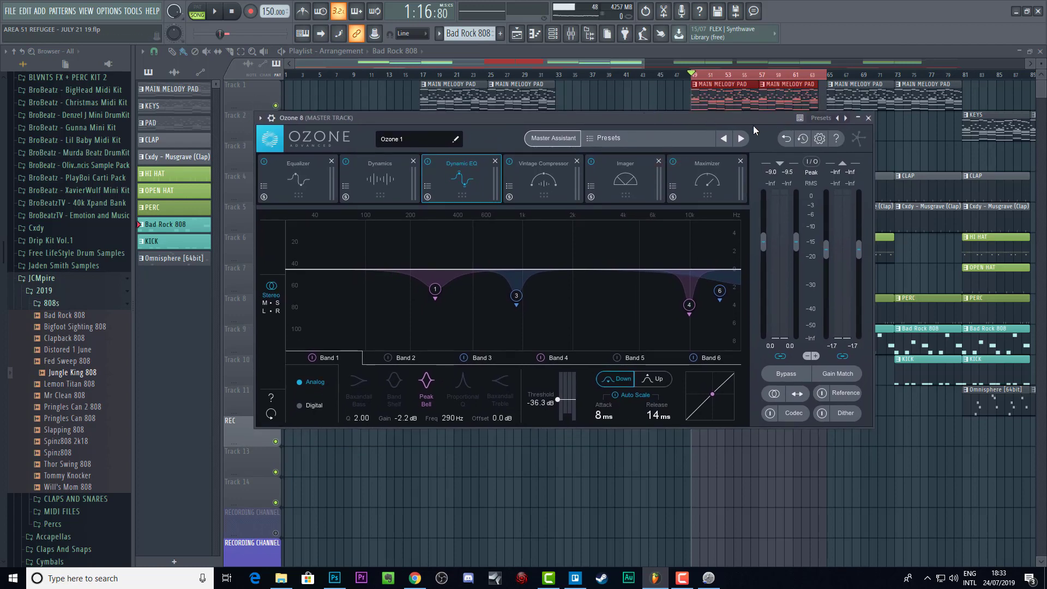
# Close the Ozone 8 window, briefly show the mixer with the master track's effect slots, and hide it again.
pyautogui.click(869, 119)
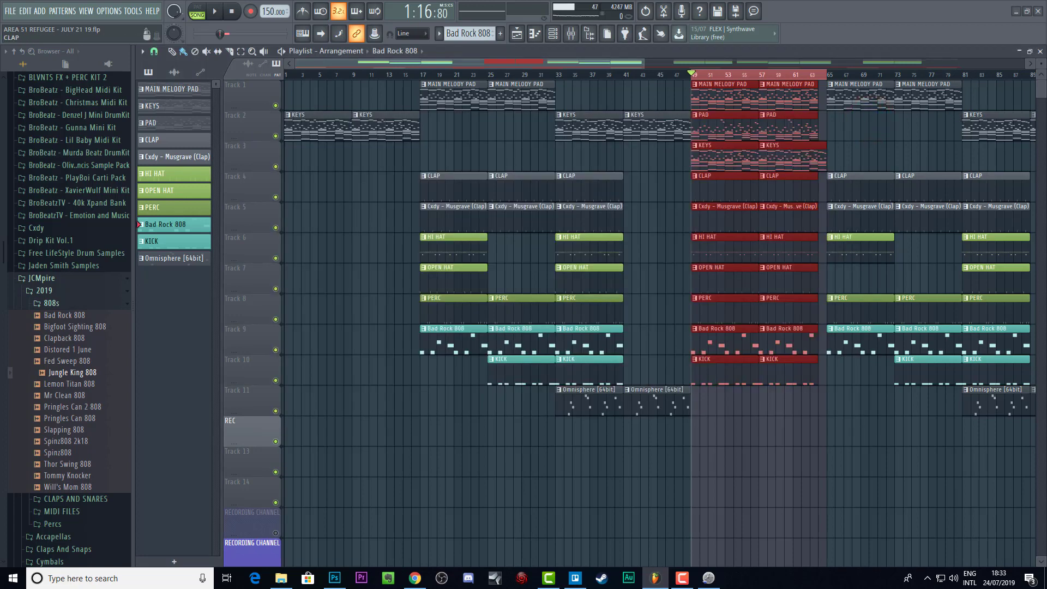
pyautogui.press('F9')
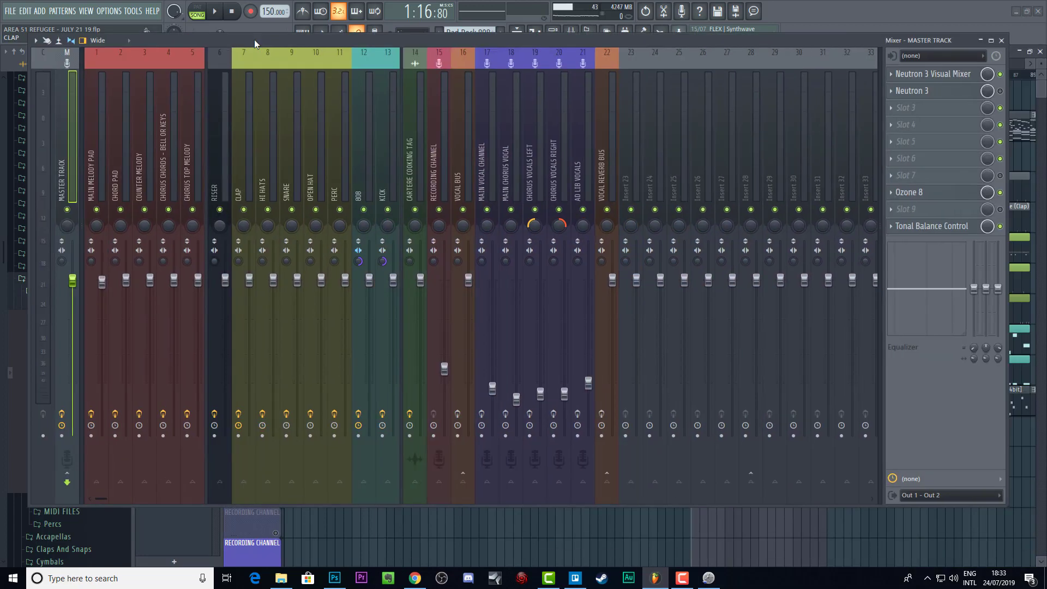
pyautogui.moveTo(254, 40); pyautogui.dragTo(268, 88)
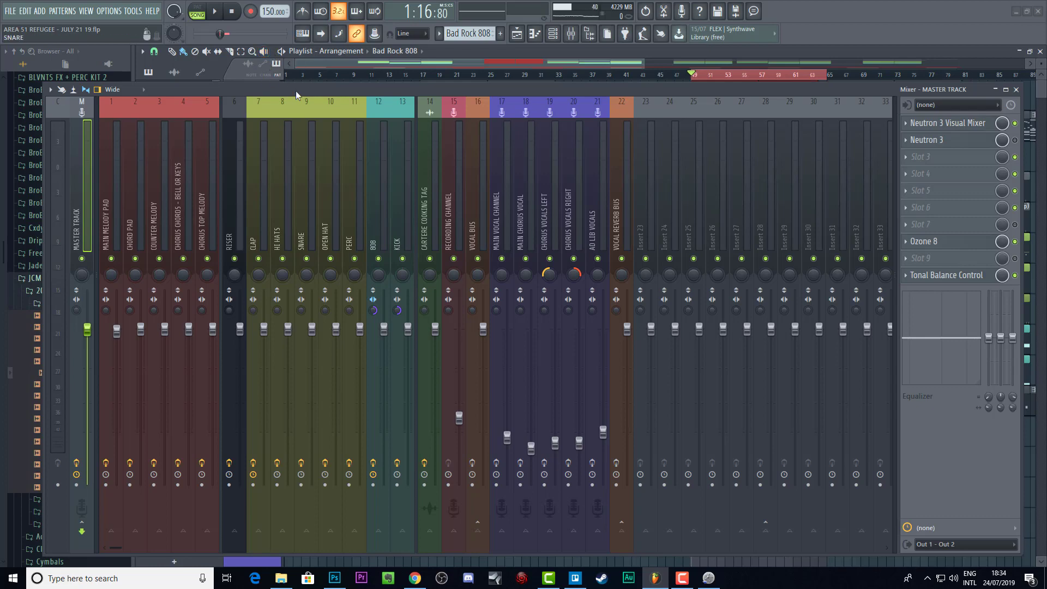
pyautogui.press('F9')
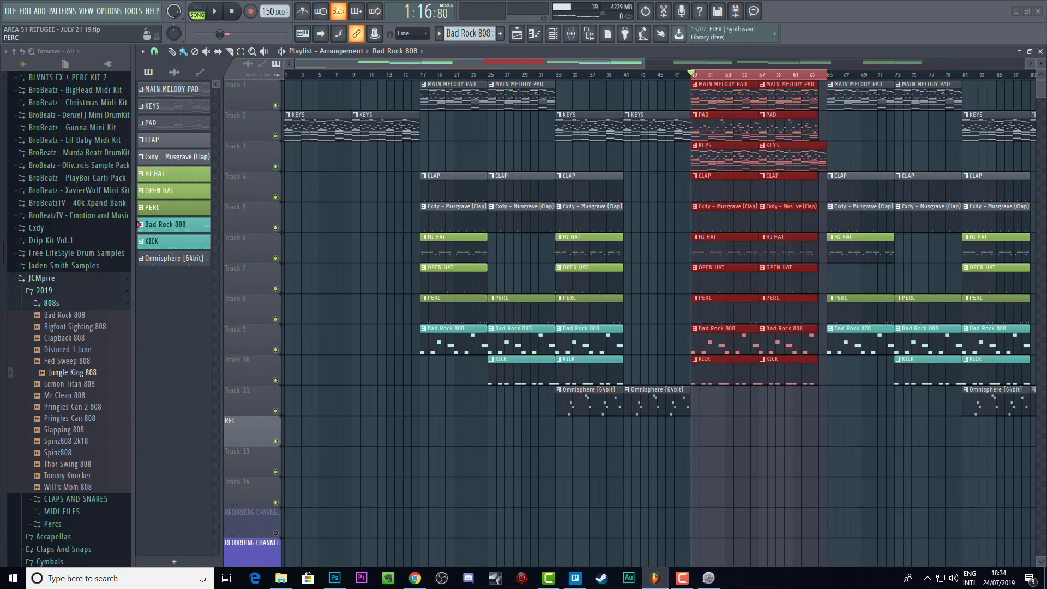
# Switch to Chrome, skim the iZotope Ozone 8 product page back up to its header, and display the creator's website homepage.
pyautogui.click(414, 579)
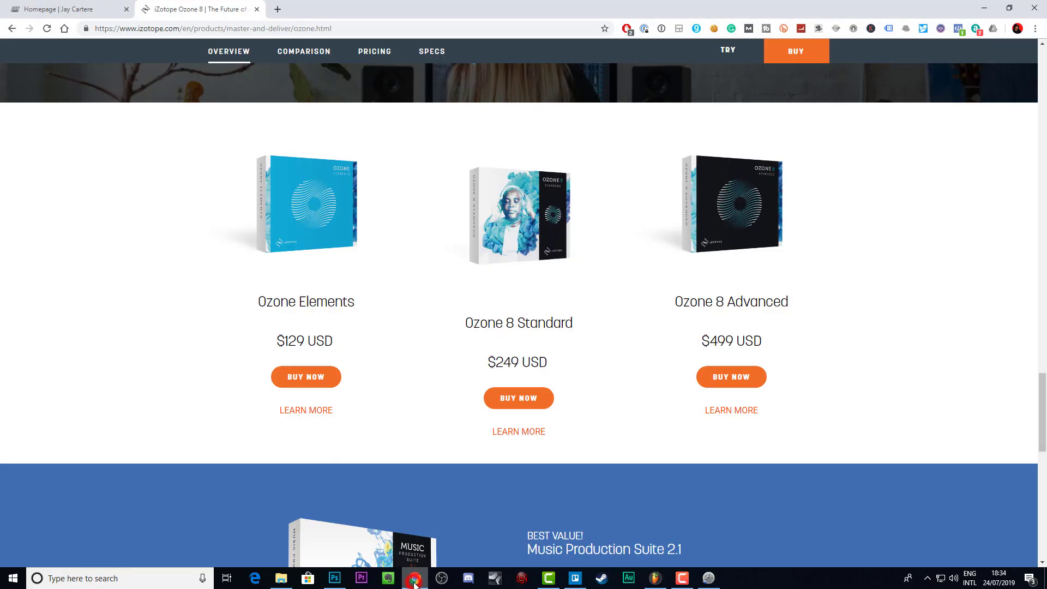
pyautogui.scroll(-10, 480, 363)
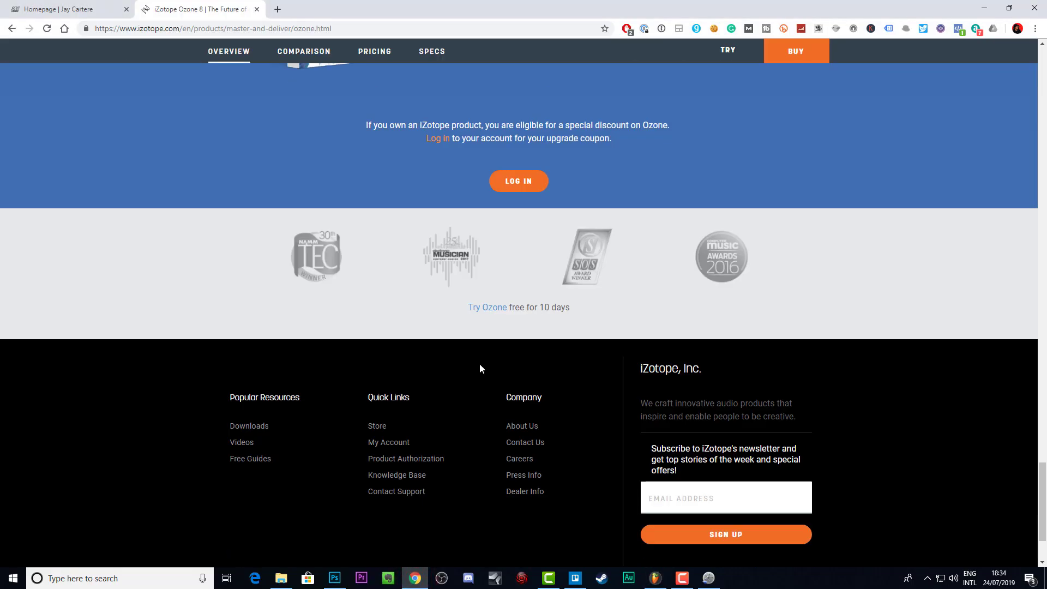
pyautogui.scroll(15, 479, 369)
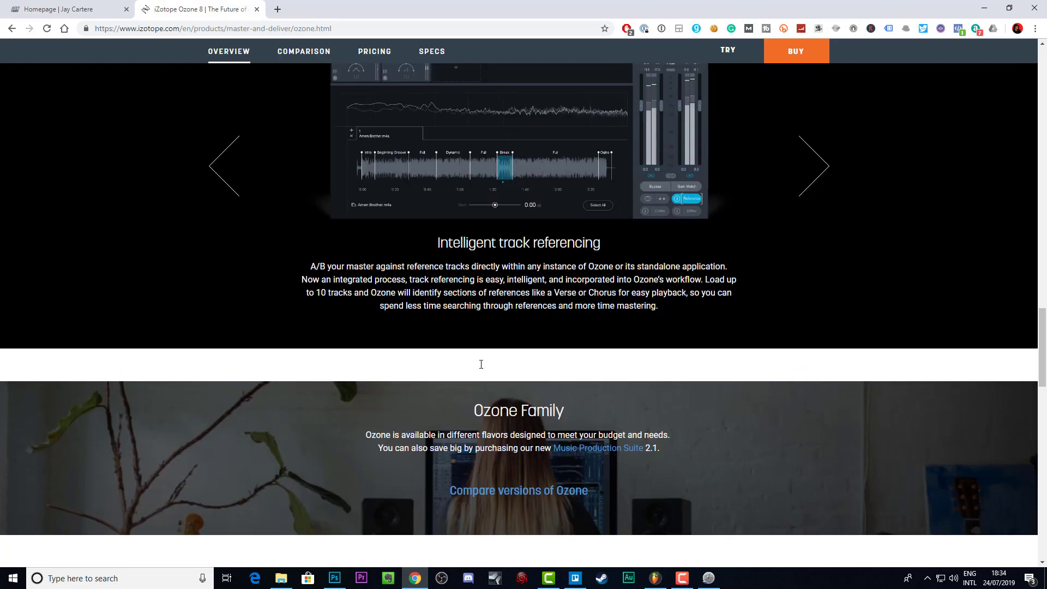
pyautogui.scroll(10, 481, 364)
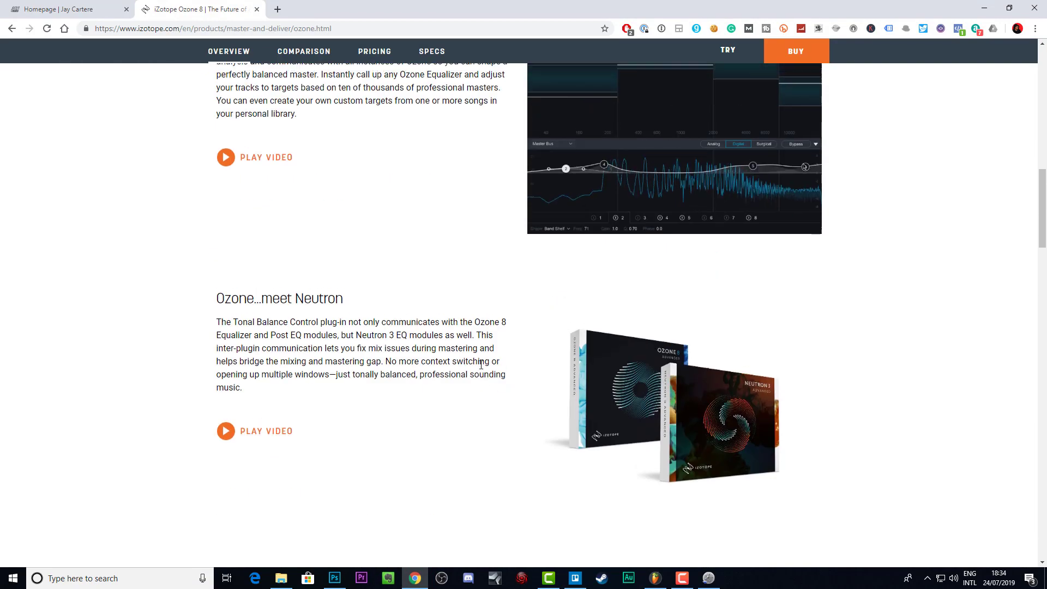
pyautogui.scroll(5, 480, 364)
pyautogui.scroll(5, 481, 366)
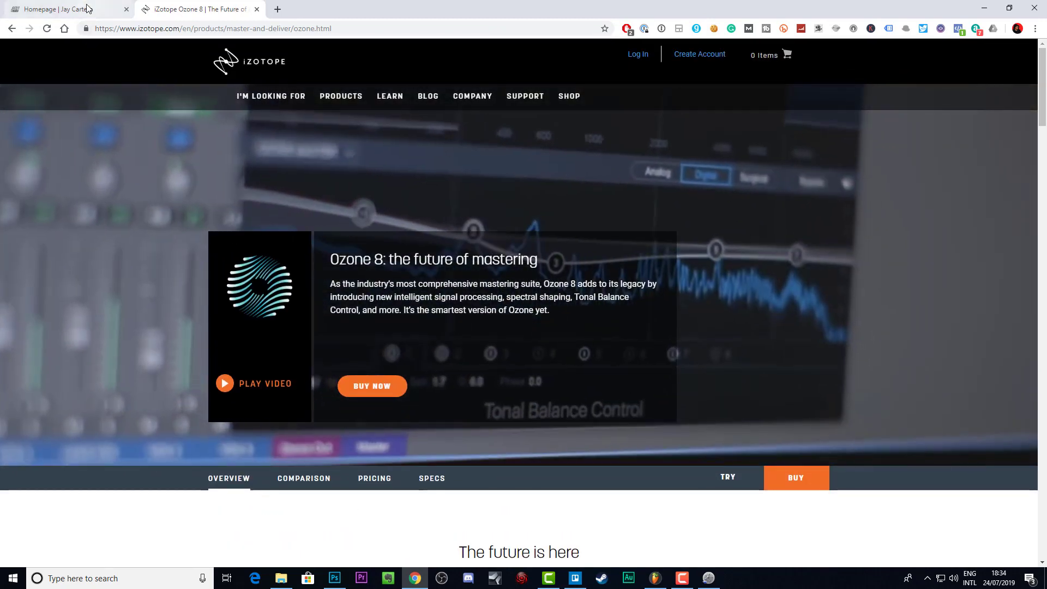
pyautogui.click(87, 7)
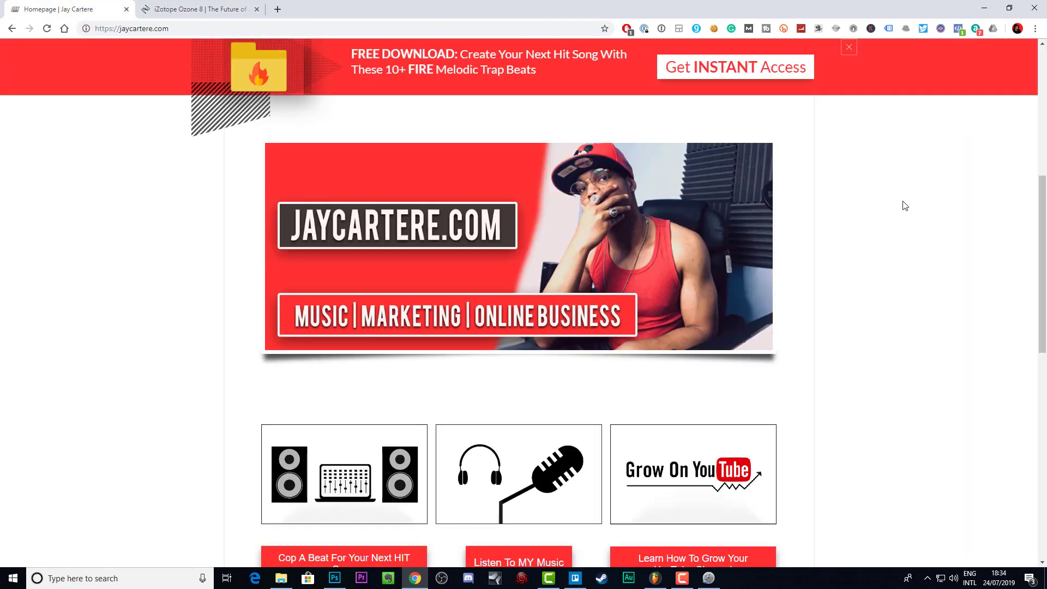